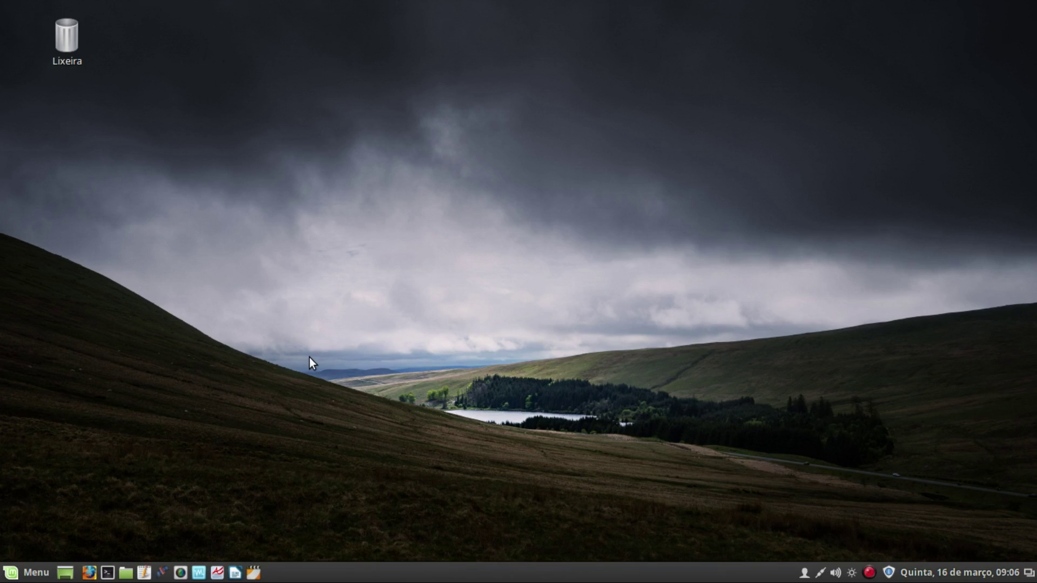
click(40, 579)
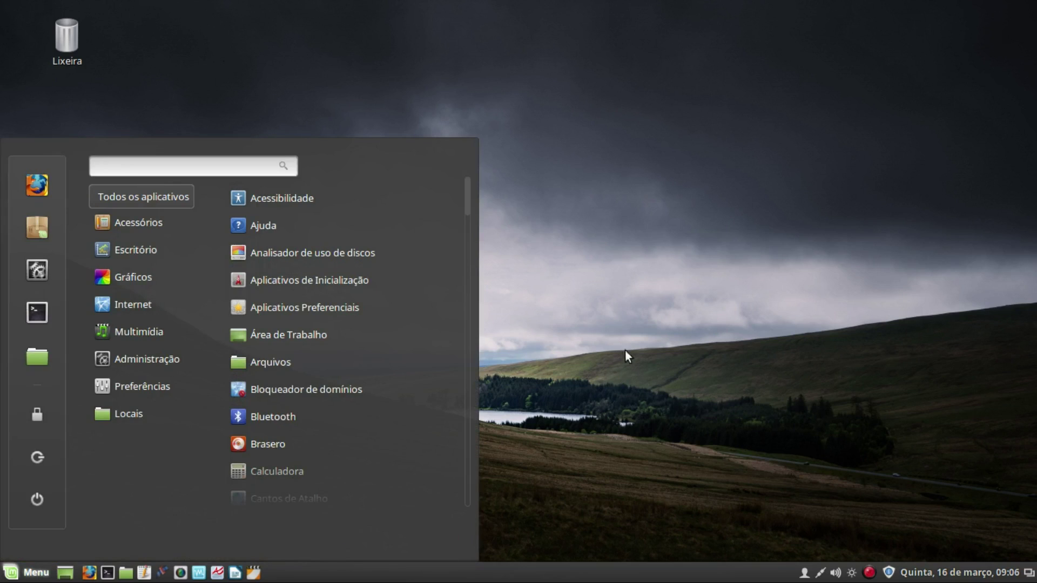
click(569, 193)
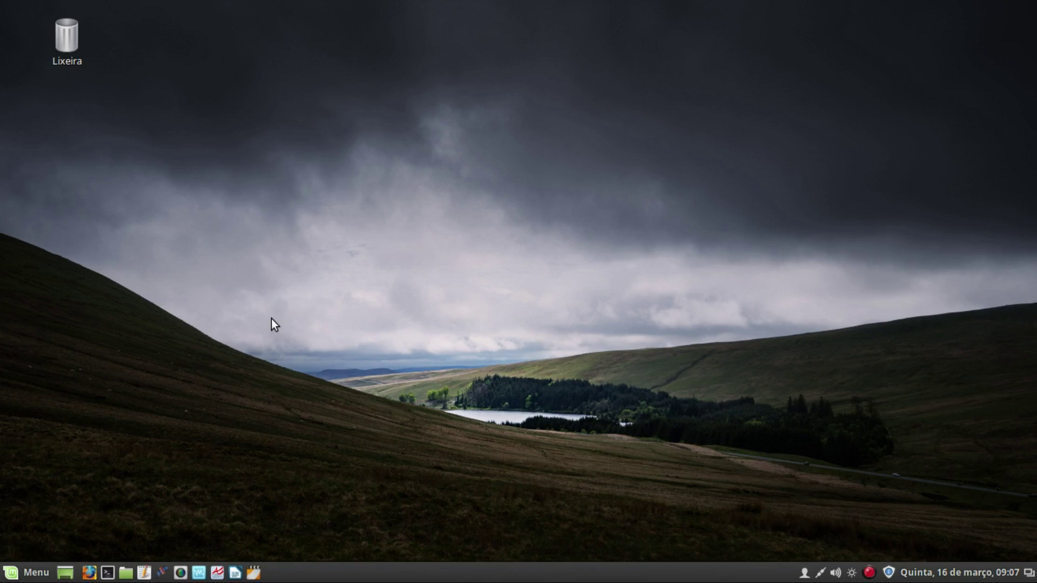
Step: Open a terminal and run samba and system-config-samba to check whether both programs are installed
key(ctrl+alt+t)
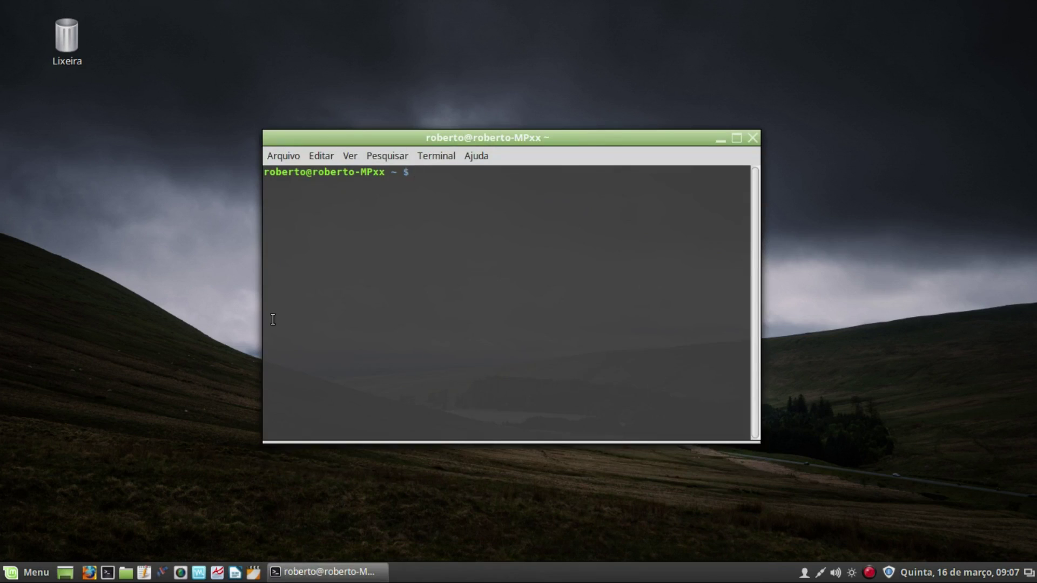
text(samba)
key(Return)
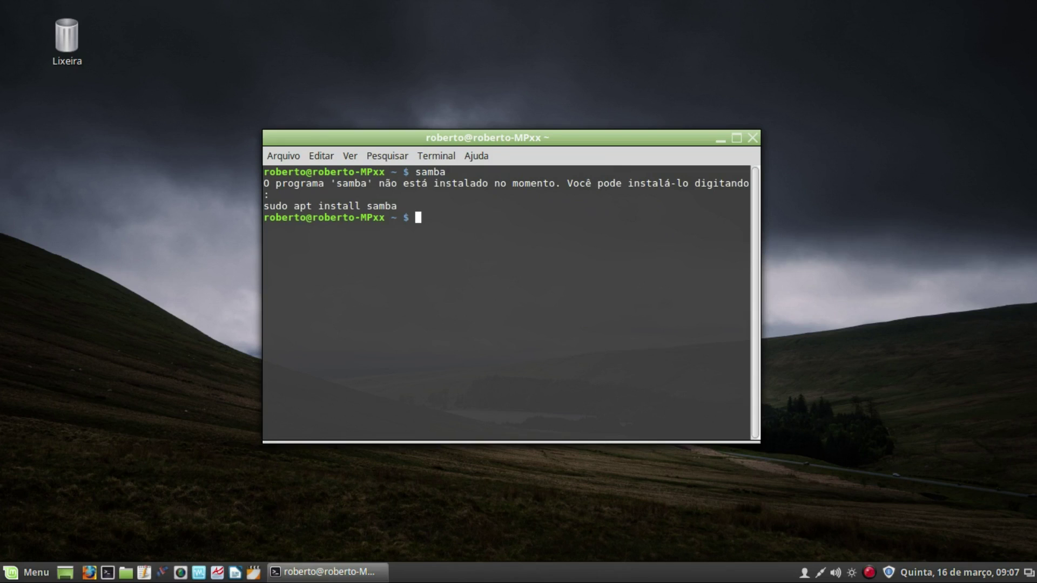
text(system-config-samba)
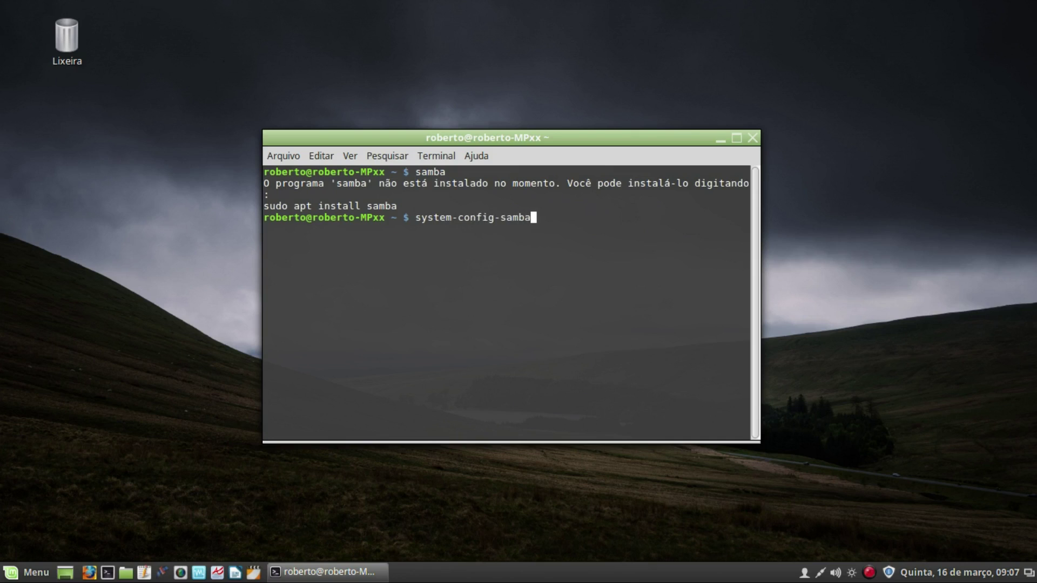
key(Return)
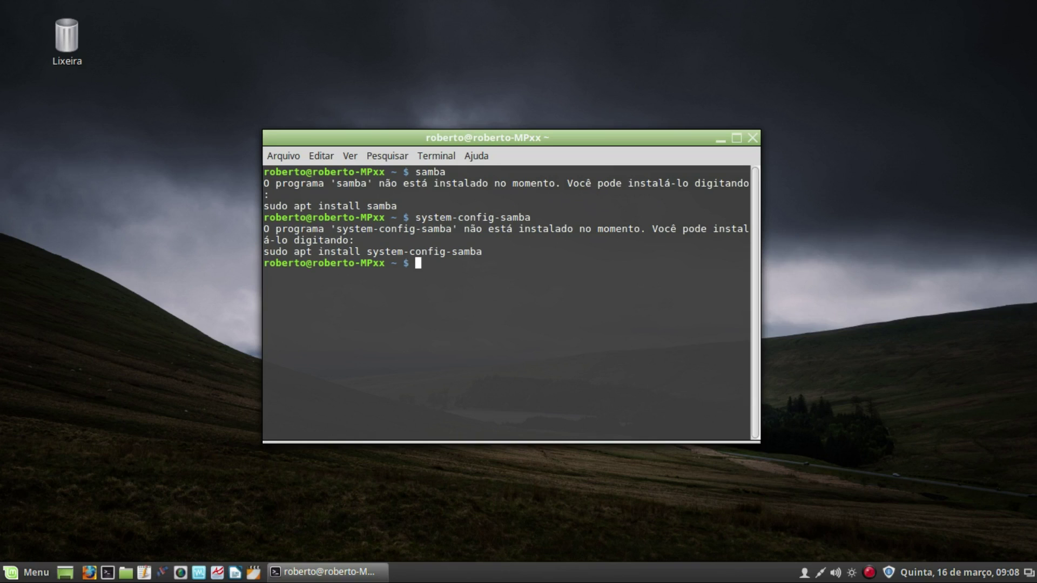
Step: Install the samba package with sudo apt-get install, entering the account password and accepting the installation
text(sudo apt-get installlv)
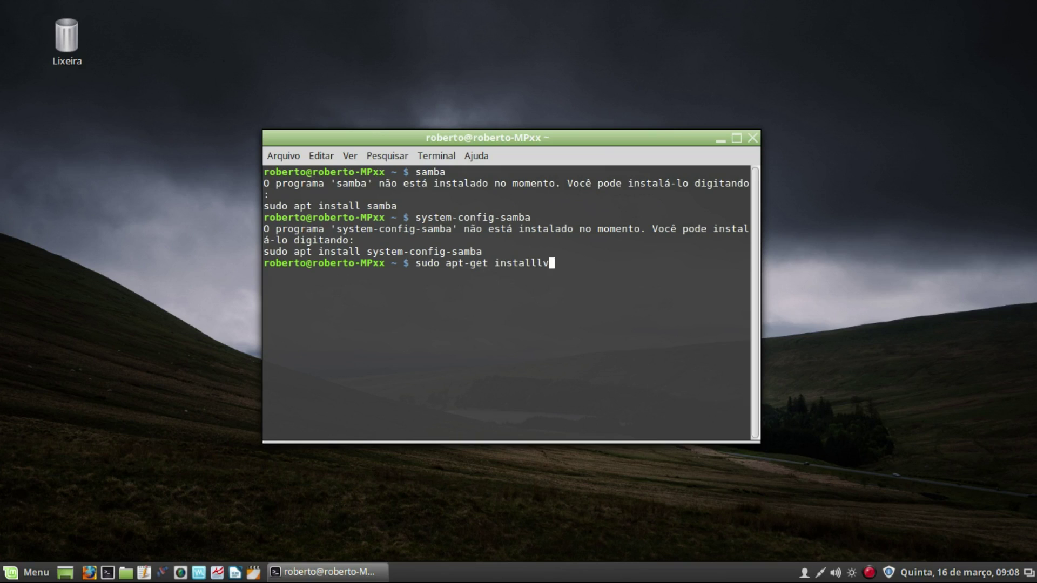
key(BackSpace)
key(BackSpace)
text(samba)
key(Return)
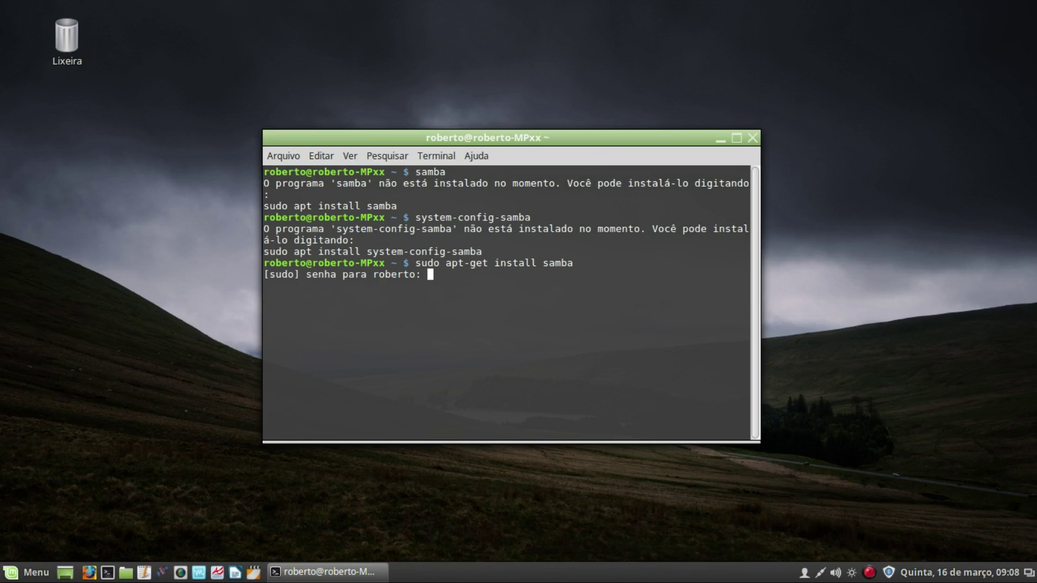
key(Return)
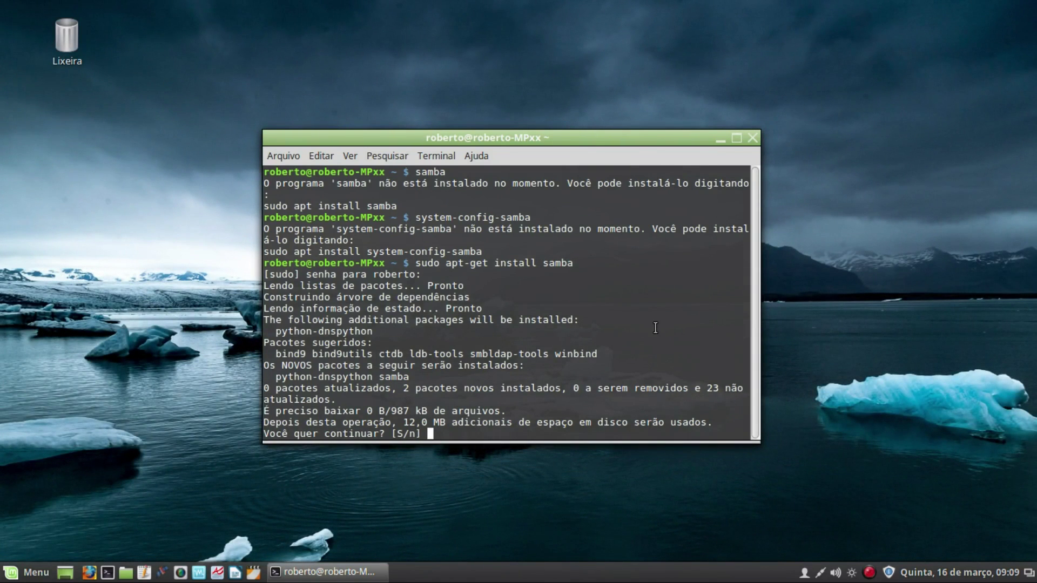
key(Return)
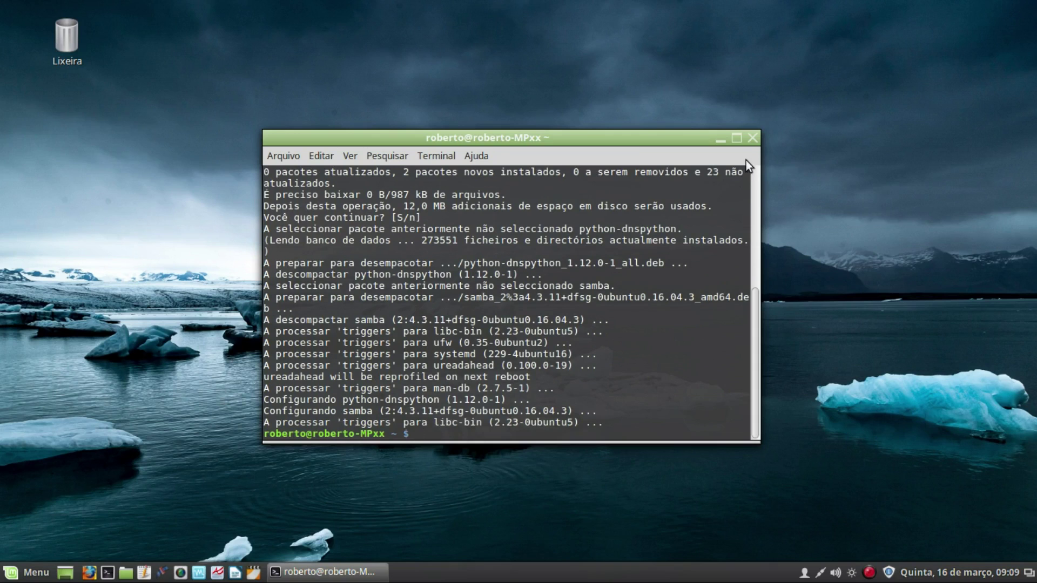
Step: Install the system-config-samba package with sudo apt-get install, accept the installation, and exit the terminal
drag(757, 324, 780, 354)
text(sudo apt-get install)
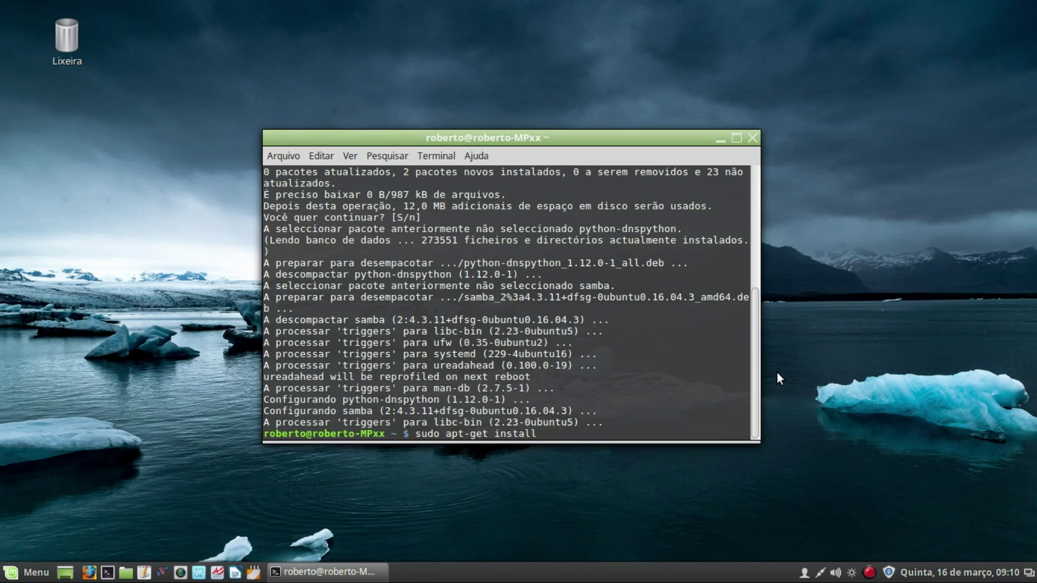
text( system-config-samba)
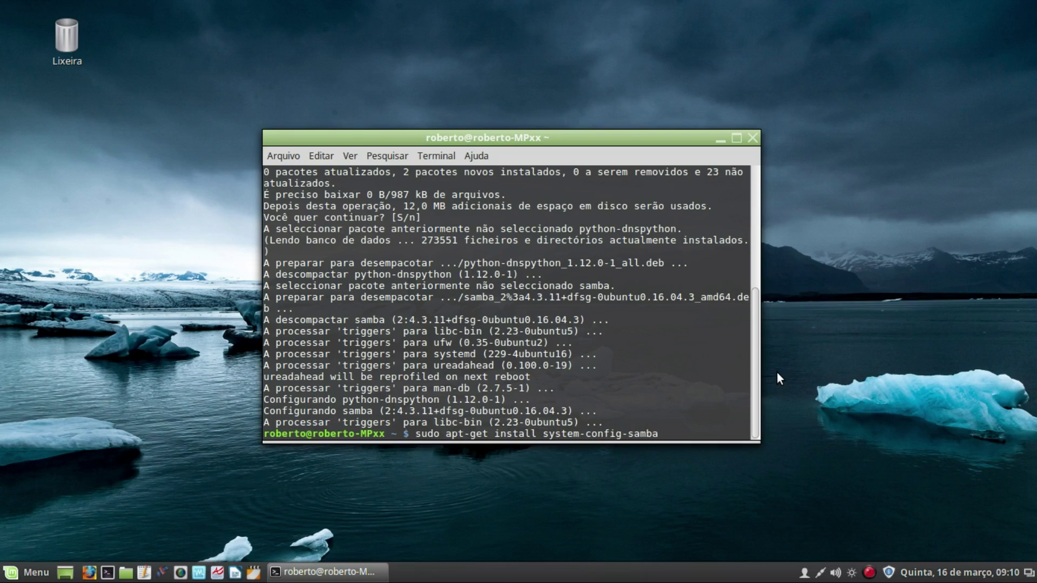
key(Return)
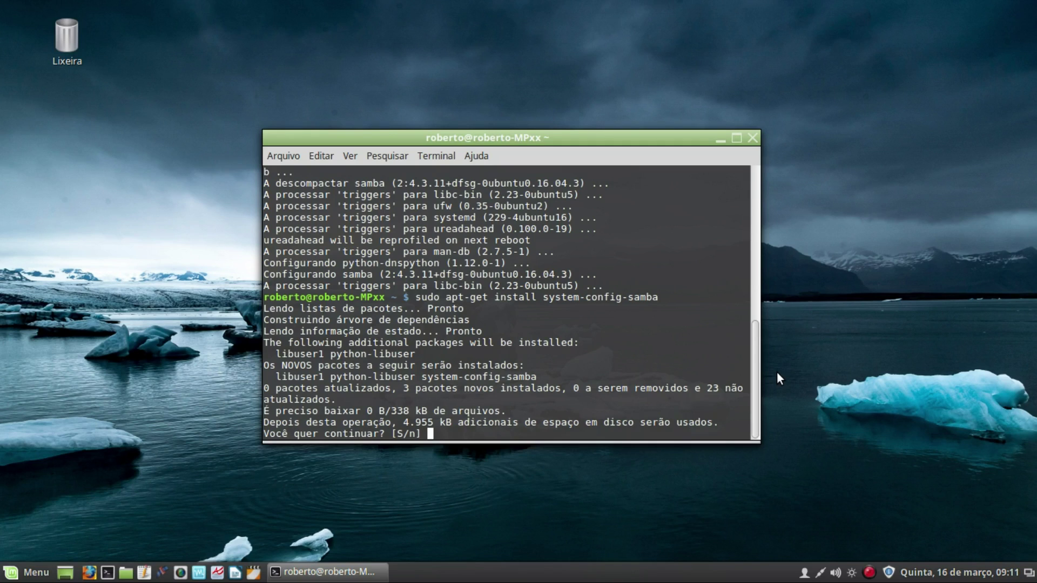
key(Return)
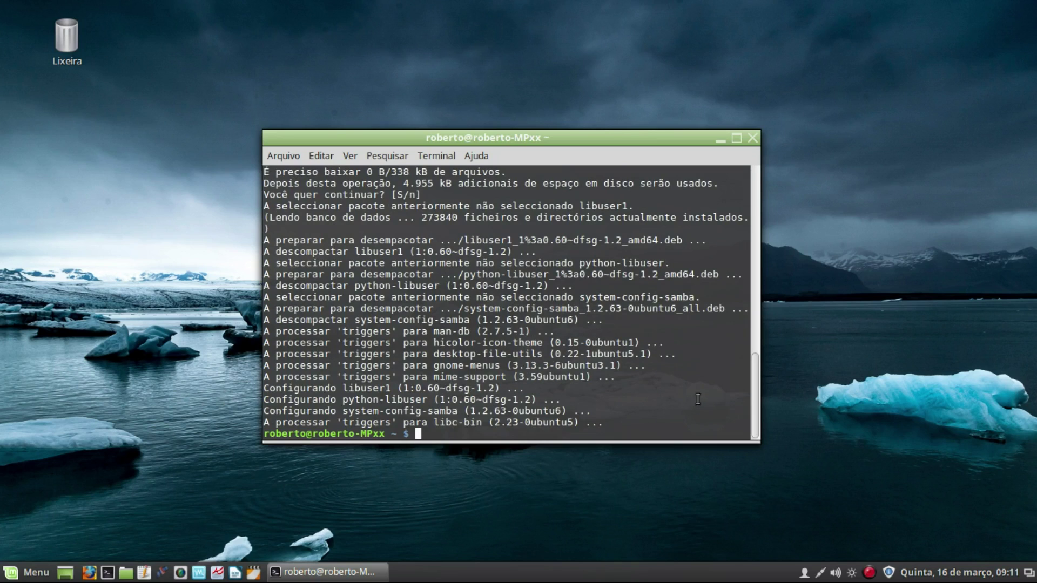
text(exit)
key(Return)
Step: Switch to LibreOffice Writer and change the blog address's prefix from http to https
click(234, 575)
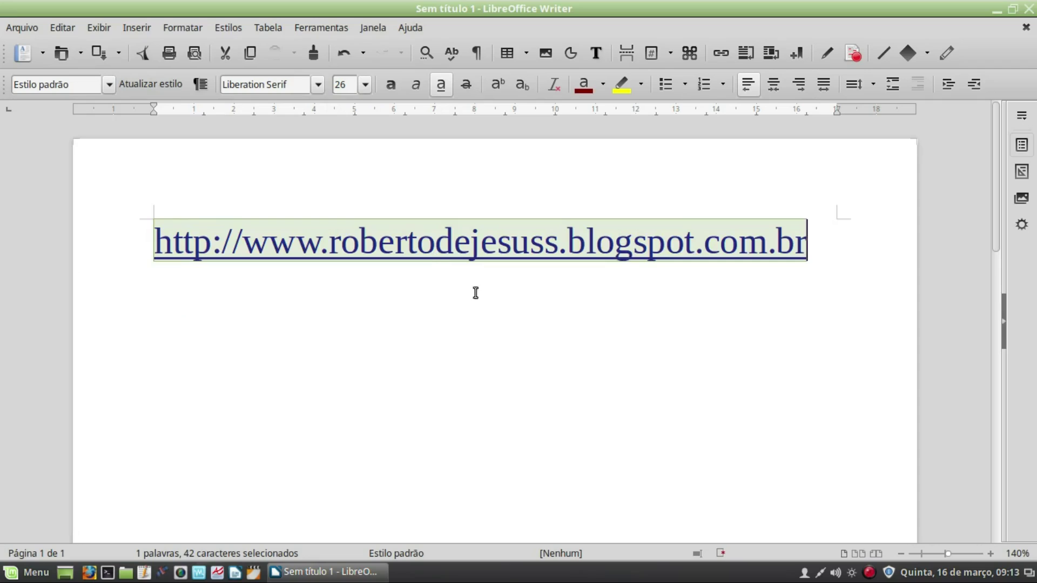
click(211, 248)
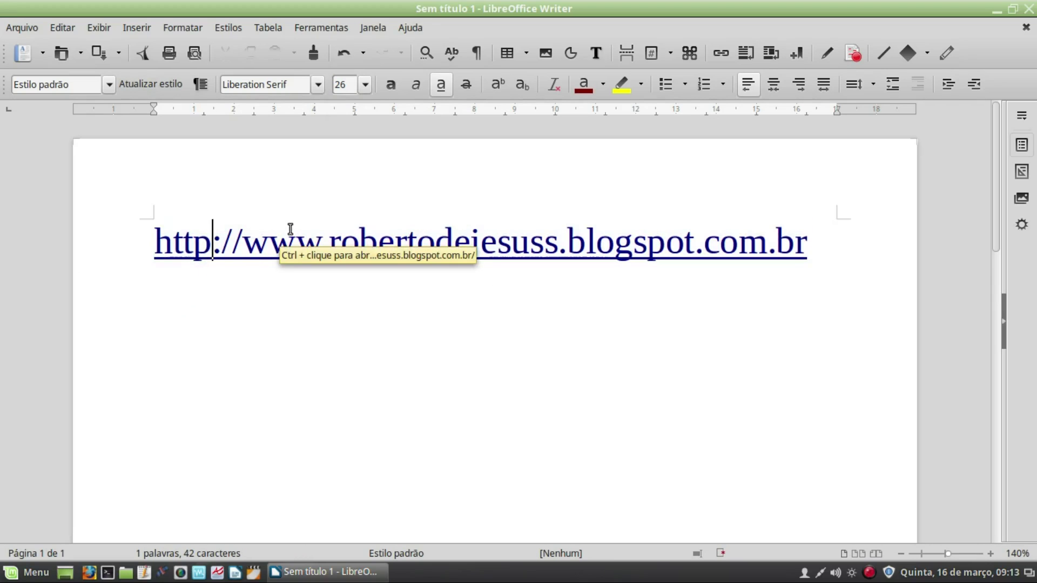
text(s)
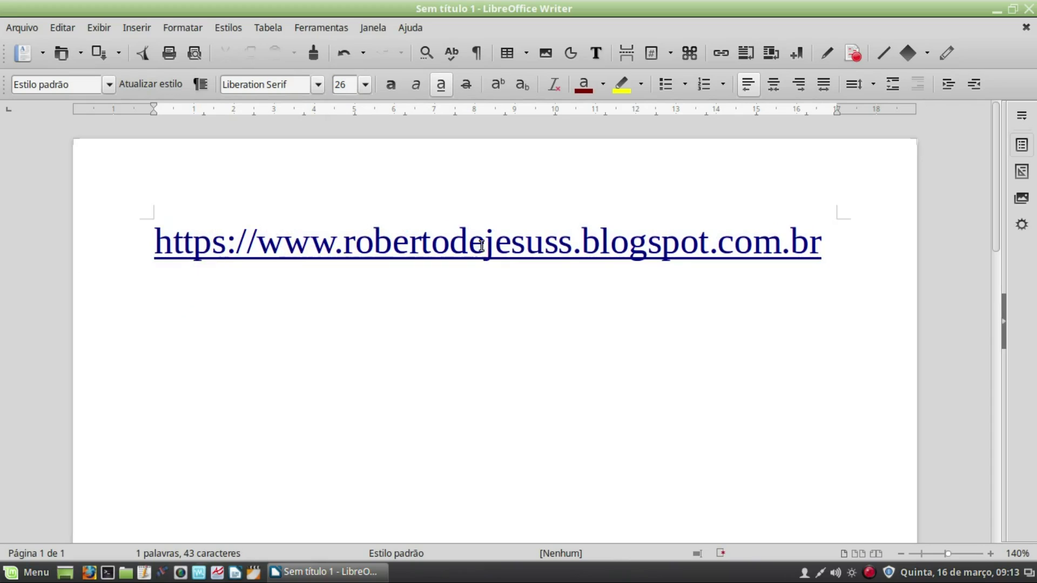
Step: Add the line "de tudo um pouco" below the blog address, leaving blank space between them
click(201, 336)
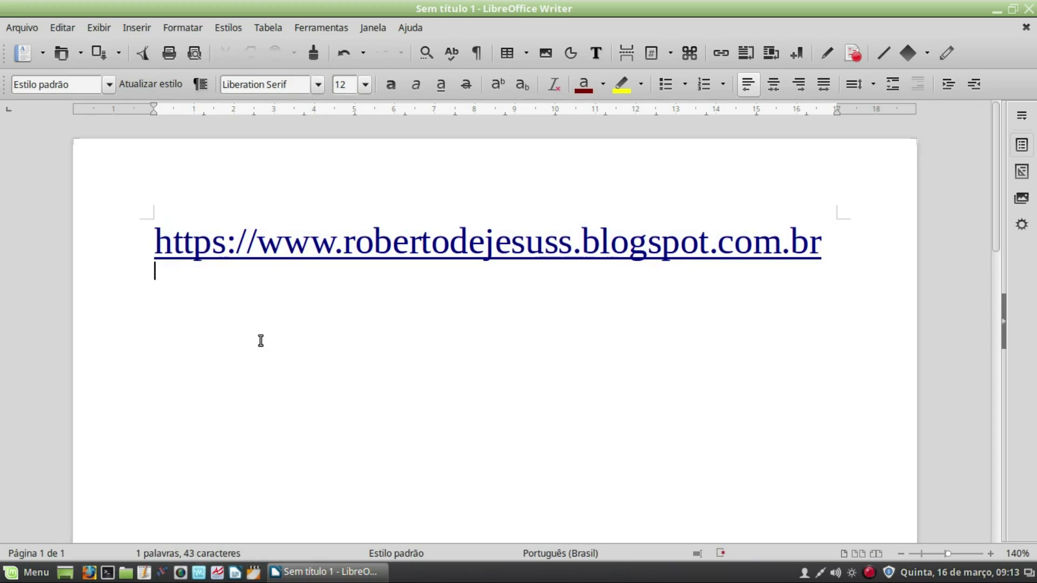
key(Return)
text(de tudo um)
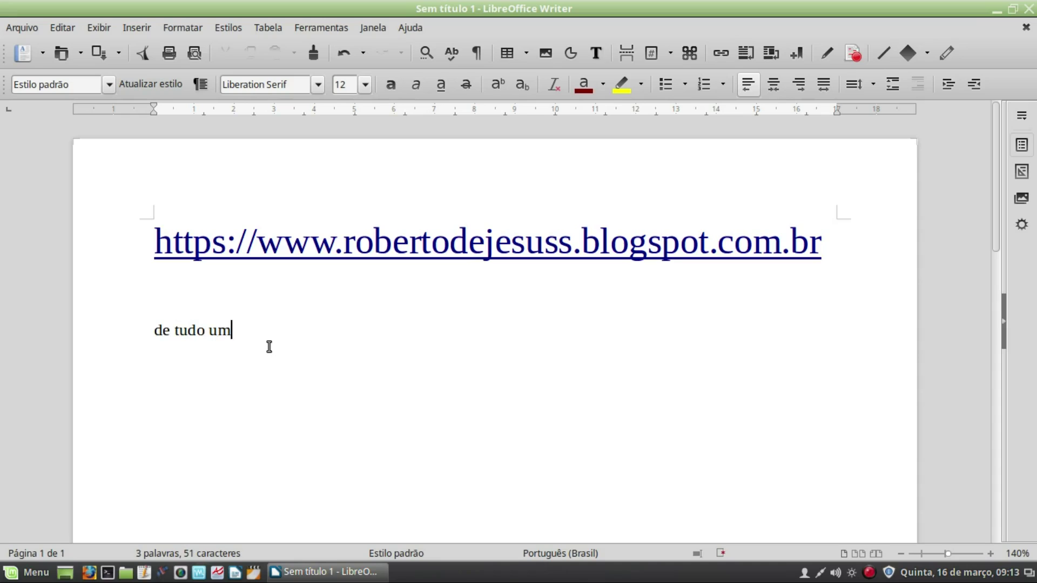
text( pouco)
Step: Set the "de tudo um pouco" line to font size 18 and close the document without saving
key(shift+Left)
key(shift+Left)
key(shift+Left)
key(shift+Left)
key(shift+Left)
key(shift+Left)
key(shift+Left)
key(shift+Left)
key(shift+Left)
key(shift+Left)
key(shift+Left)
key(shift+Left)
key(shift+Left)
key(shift+Left)
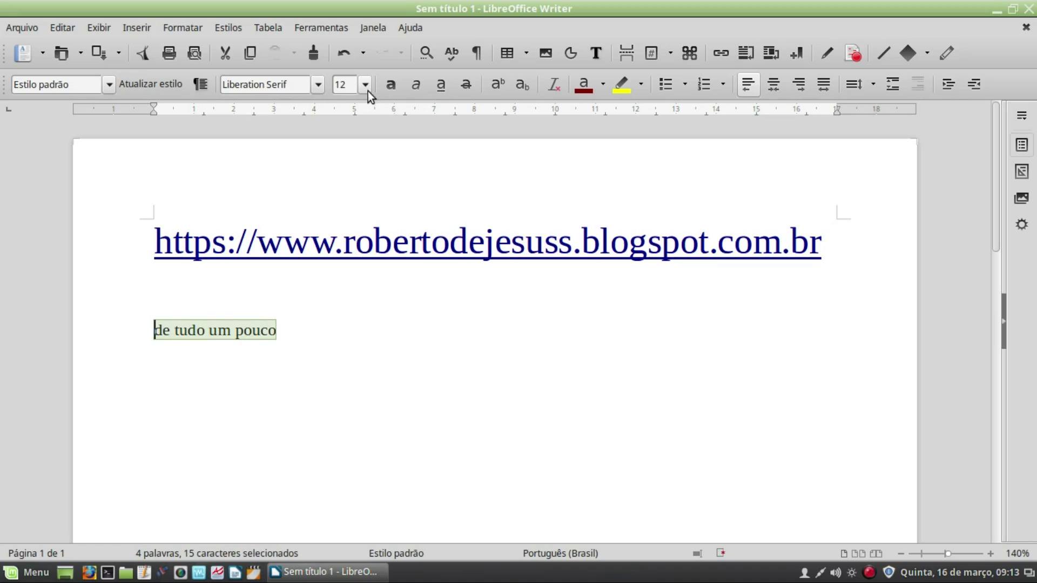
click(368, 92)
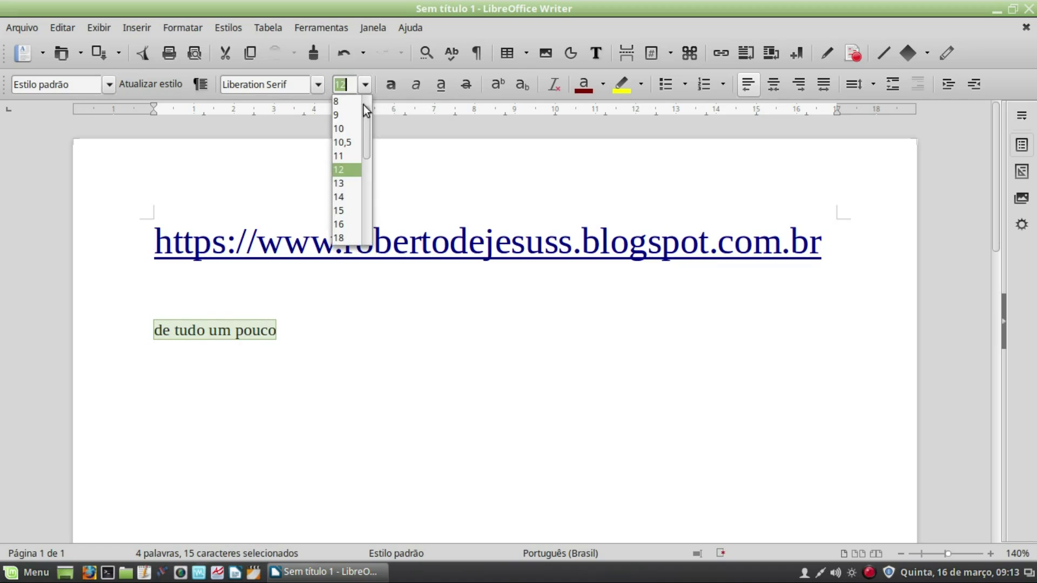
click(340, 240)
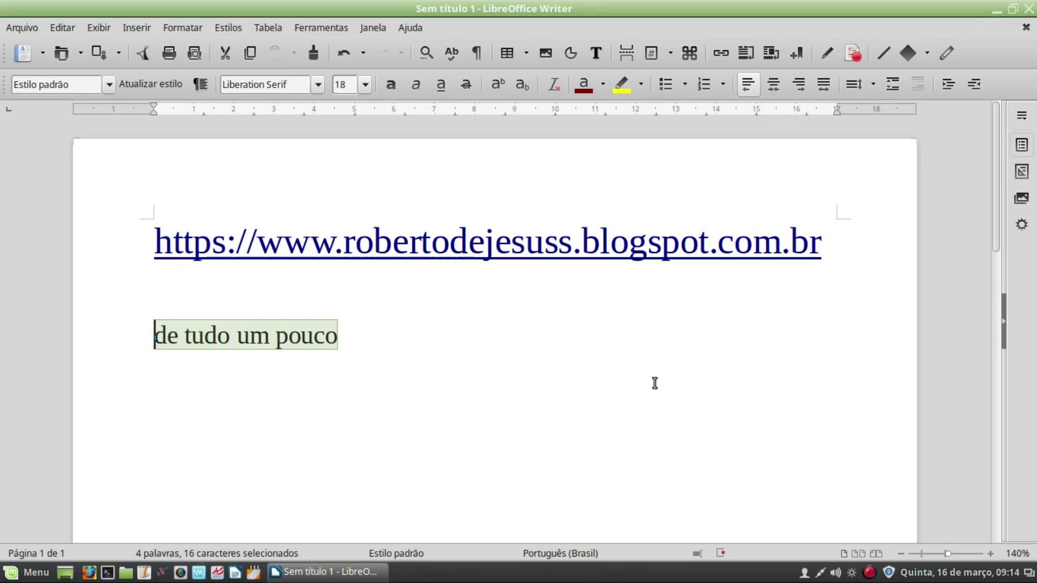
click(1030, 9)
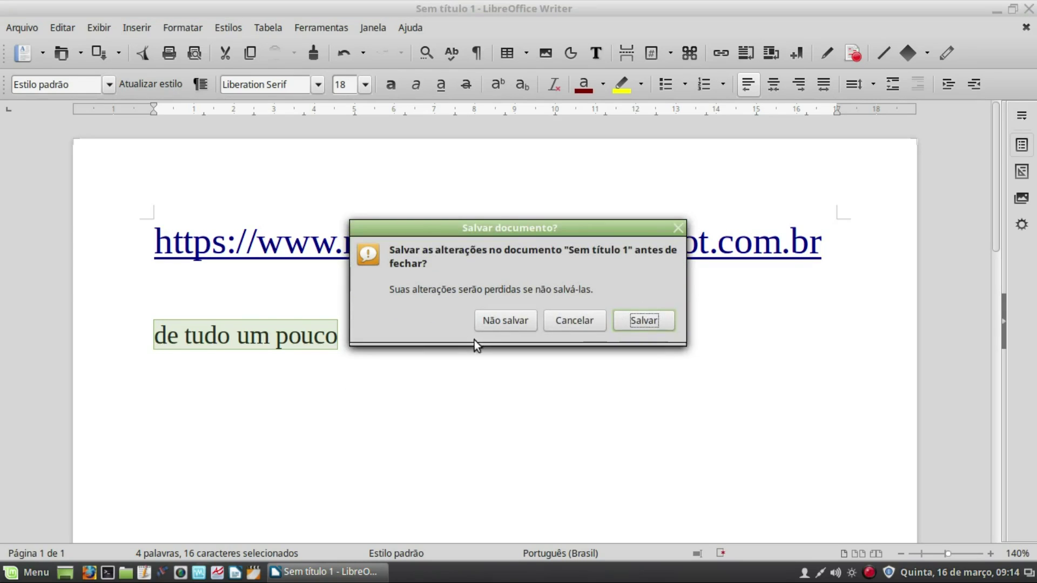
click(483, 327)
Step: Try to launch Samba from the administration applications, entering the administrator password
click(36, 573)
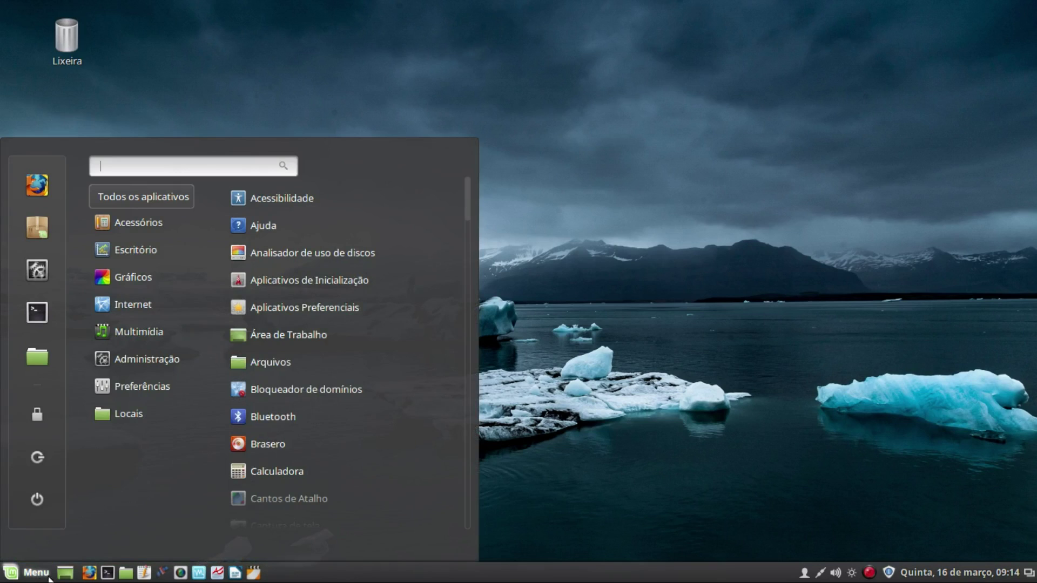
mouse_move(152, 365)
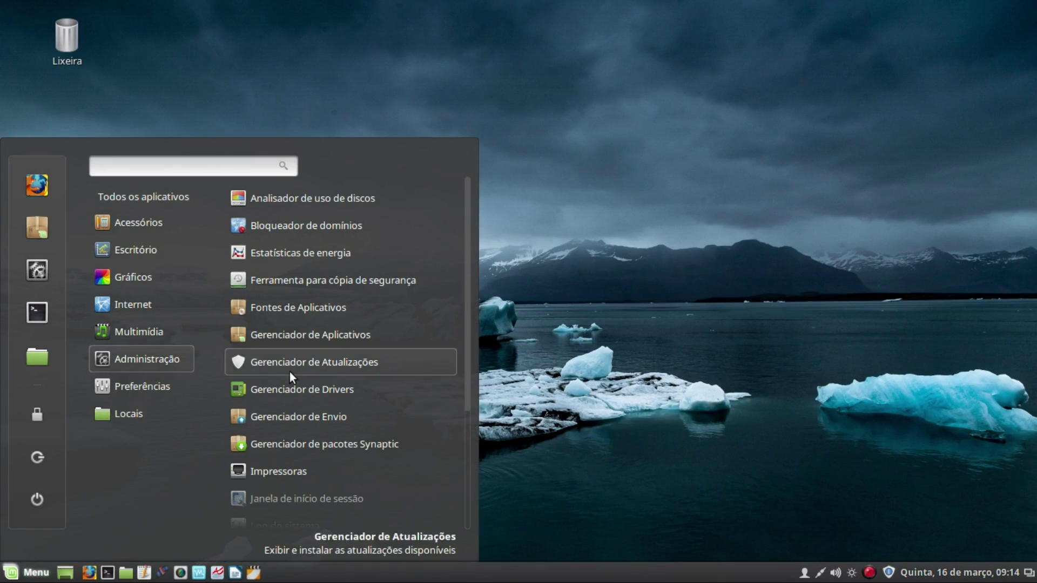
scroll(326, 505, down, 3)
scroll(322, 544, down, 4)
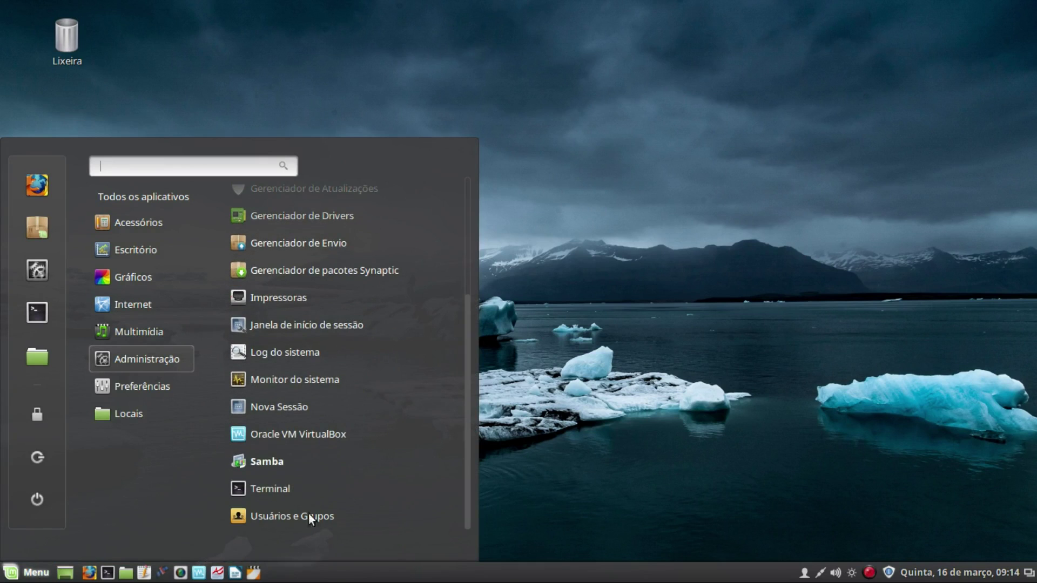
click(266, 461)
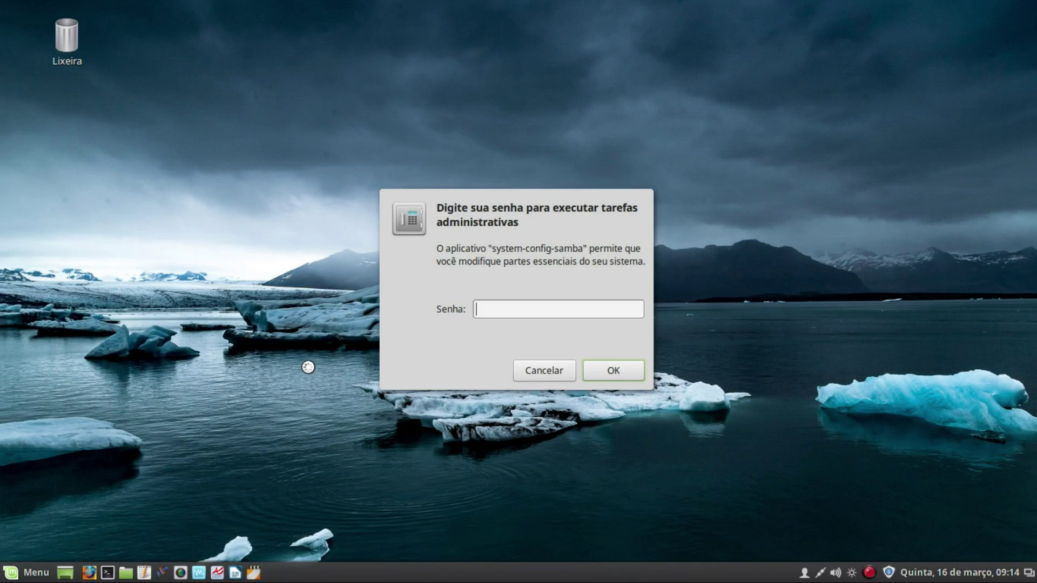
text(**************)
key(Return)
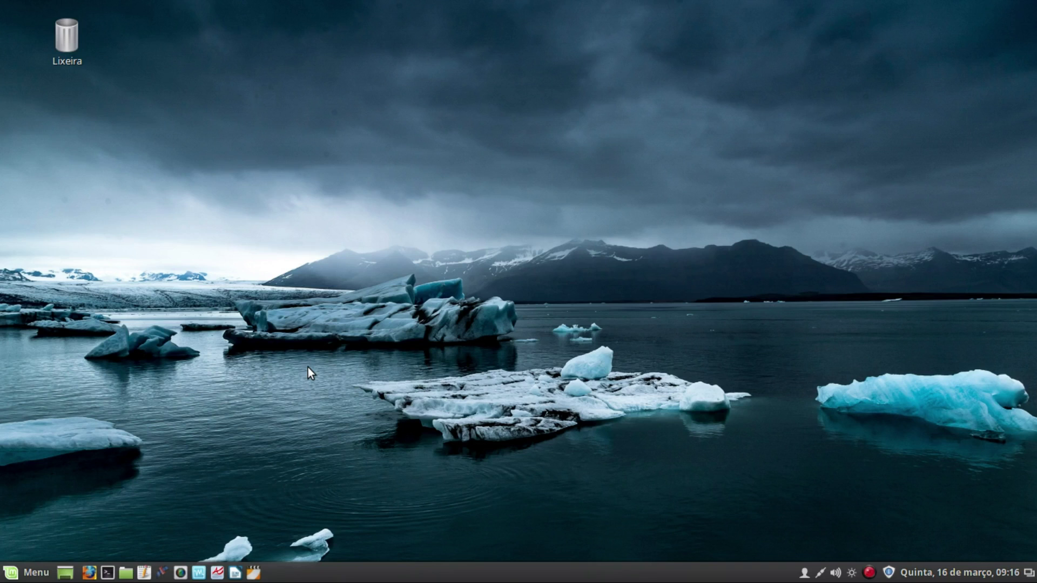
Step: Open a terminal and run sudo system-config-samba, entering the account password, to check the tool's startup output
key(ctrl+alt+t)
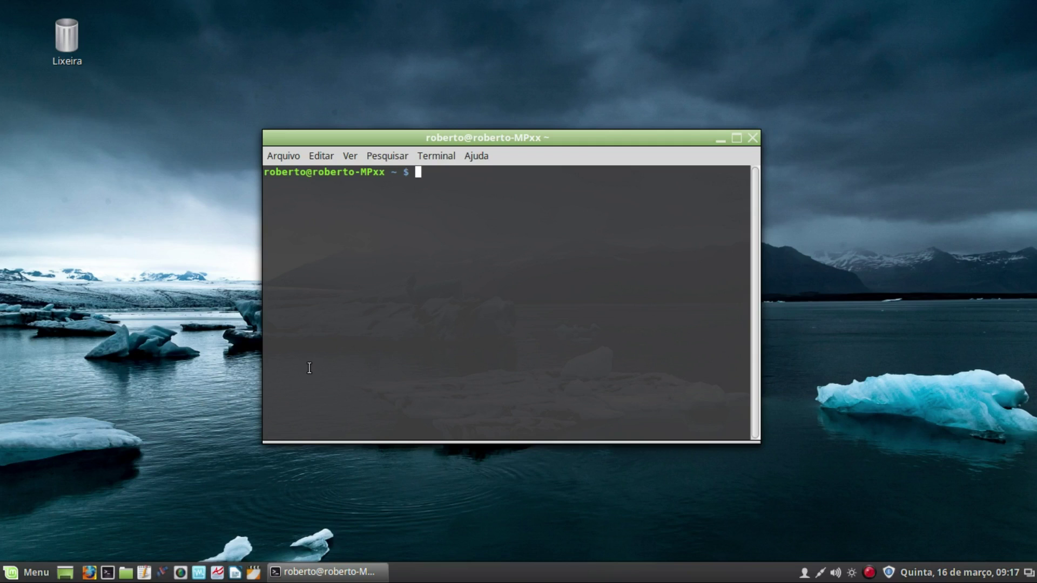
text(sudo syte)
key(BackSpace)
key(BackSpace)
text(stem-co)
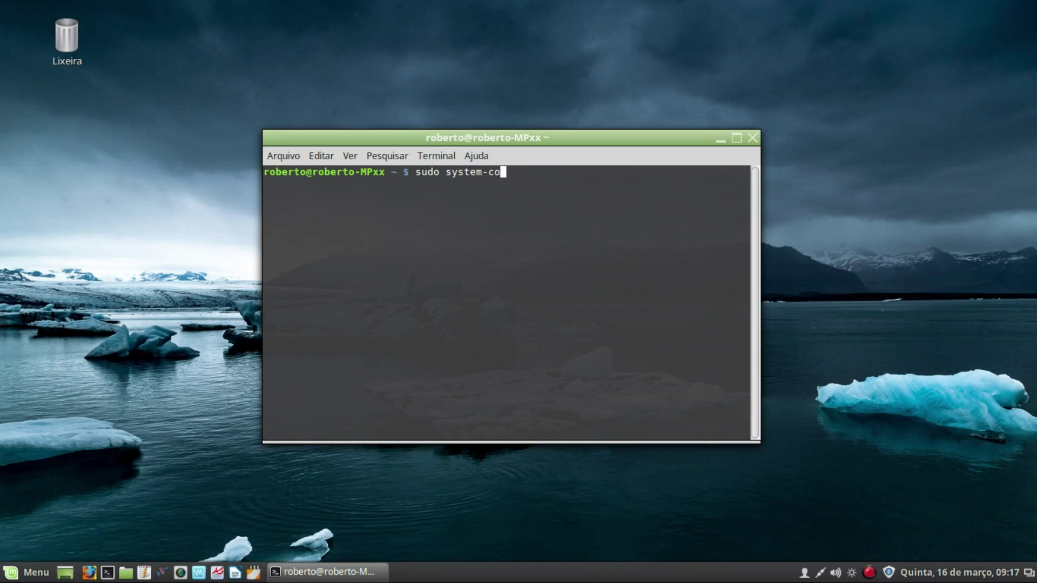
text(nfig-samba)
key(Return)
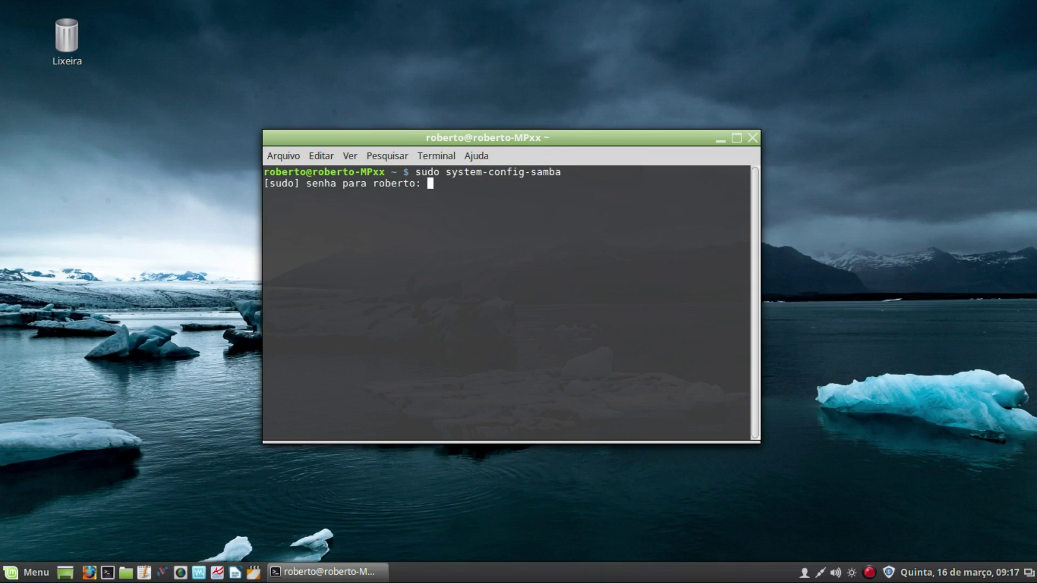
key(Return)
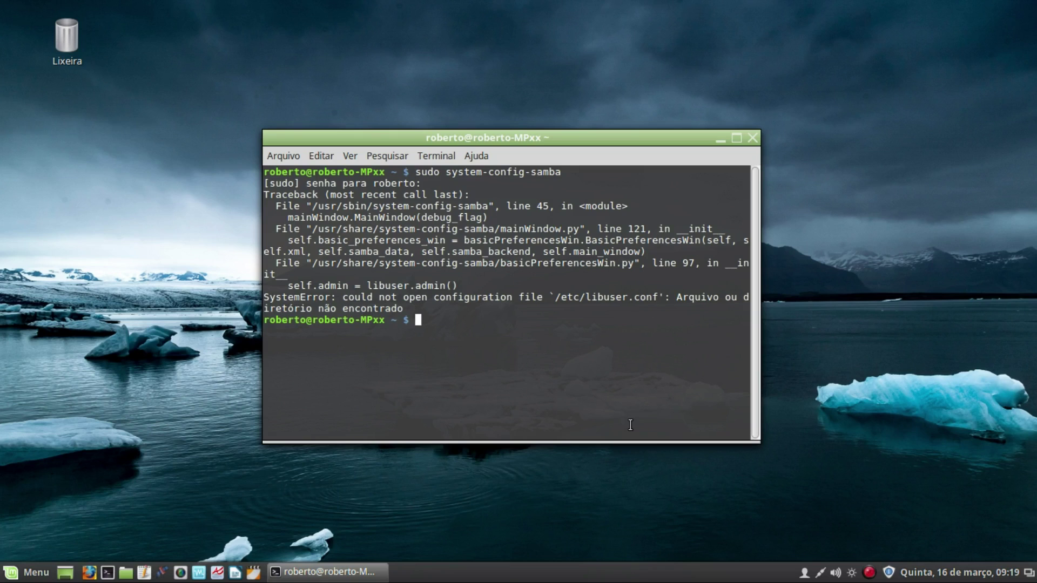
Step: Create an empty /etc/libuser.conf file with sudo nano, save it and exit the editor
text(sudo)
text(nano)
text(/etc/)
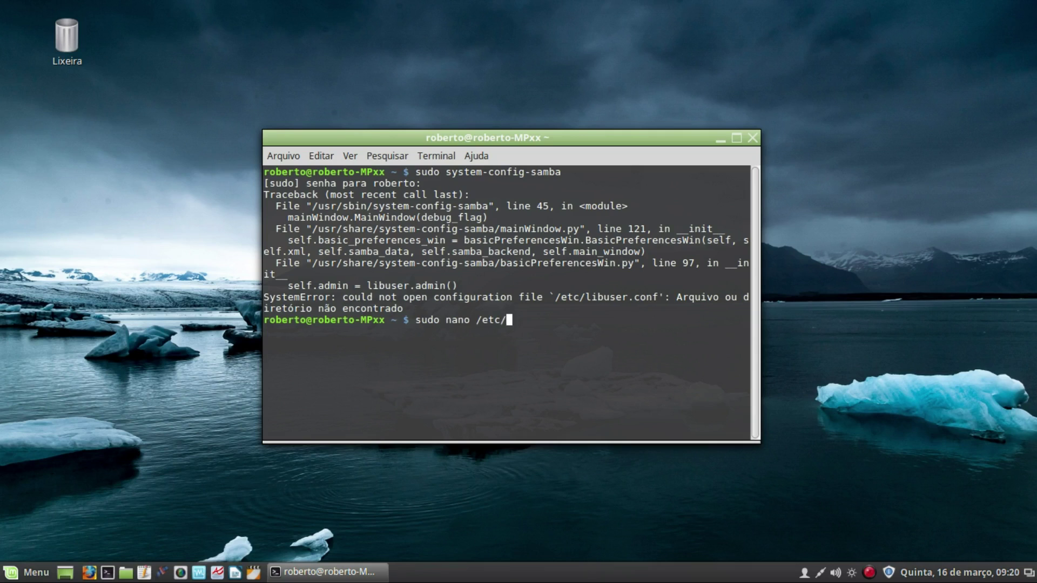
text(libuser.conf)
key(Return)
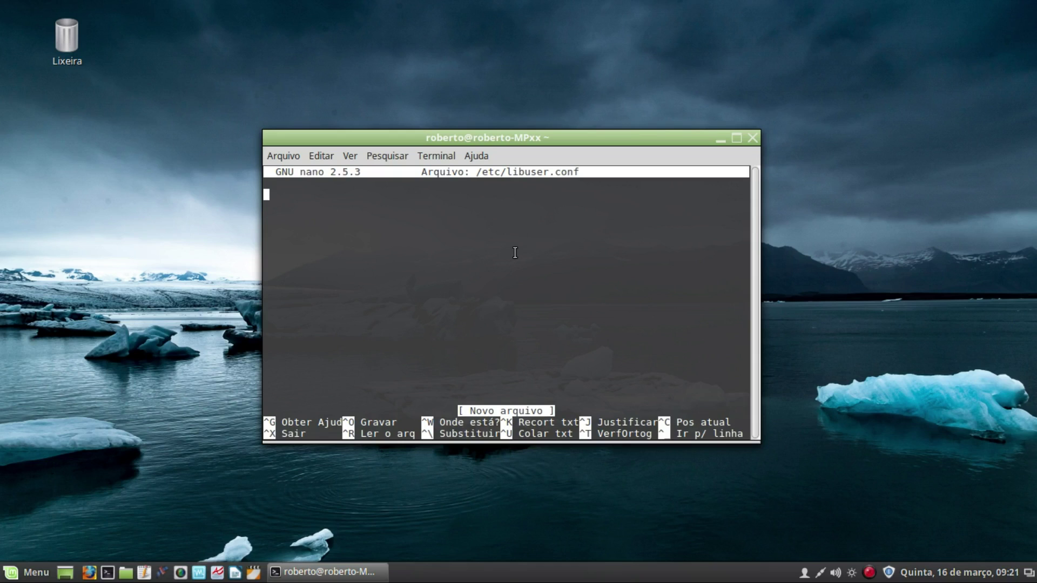
key(ctrl+o)
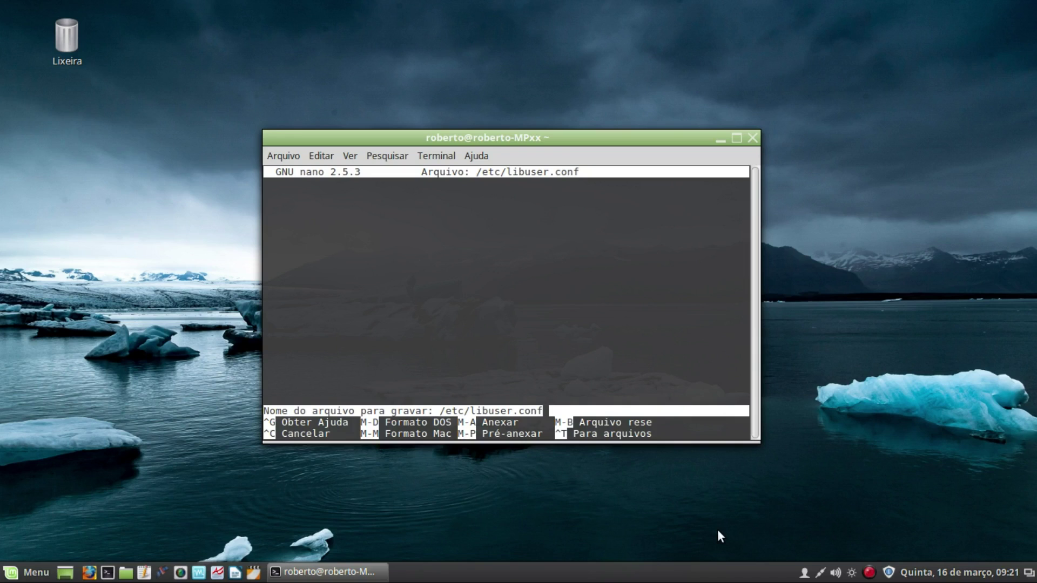
key(Return)
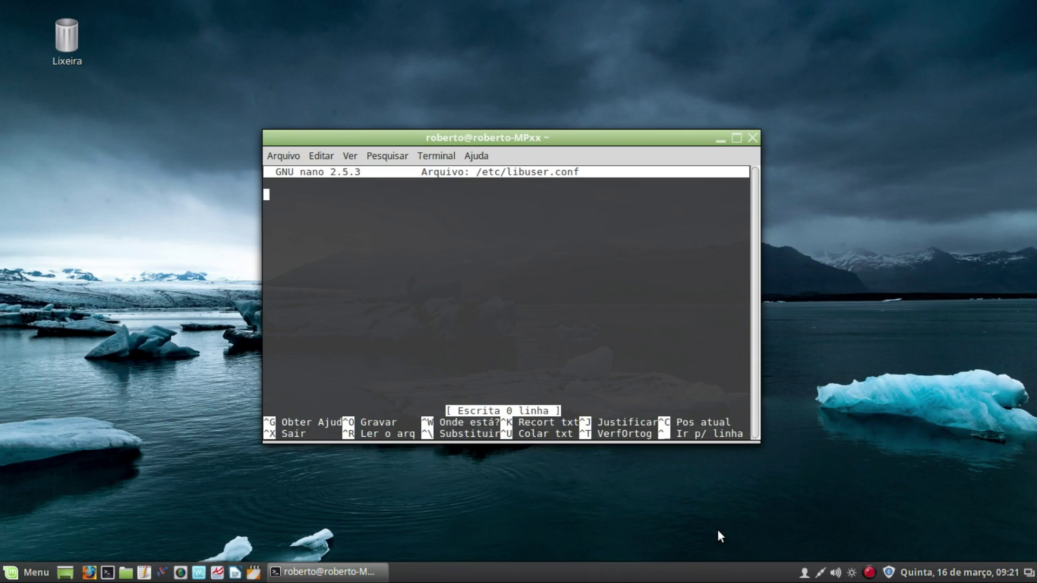
key(ctrl+x)
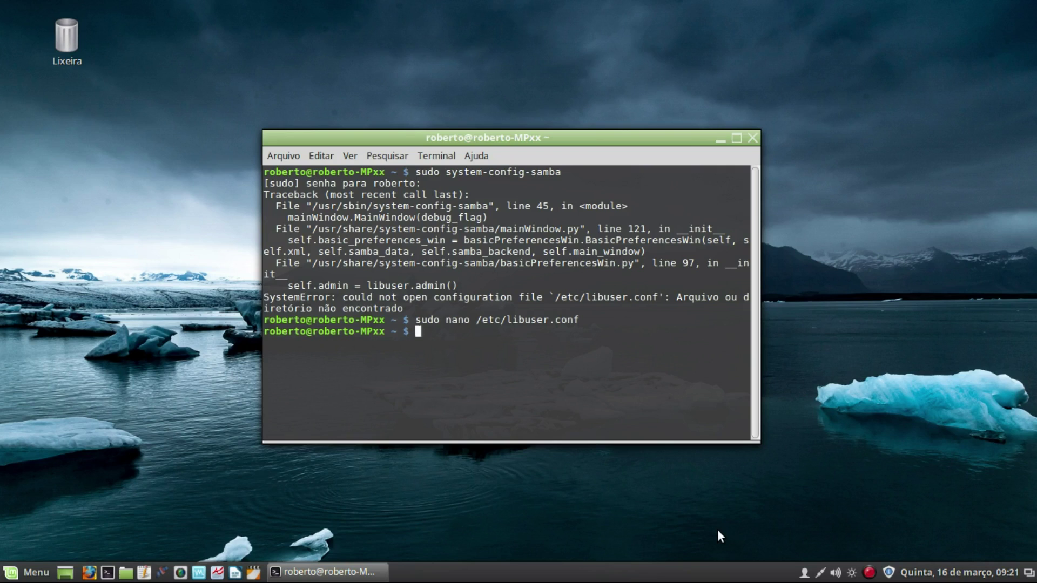
Step: List the contents of /etc to check for libuser.conf, and return to the home directory
text(cd /etc)
key(Return)
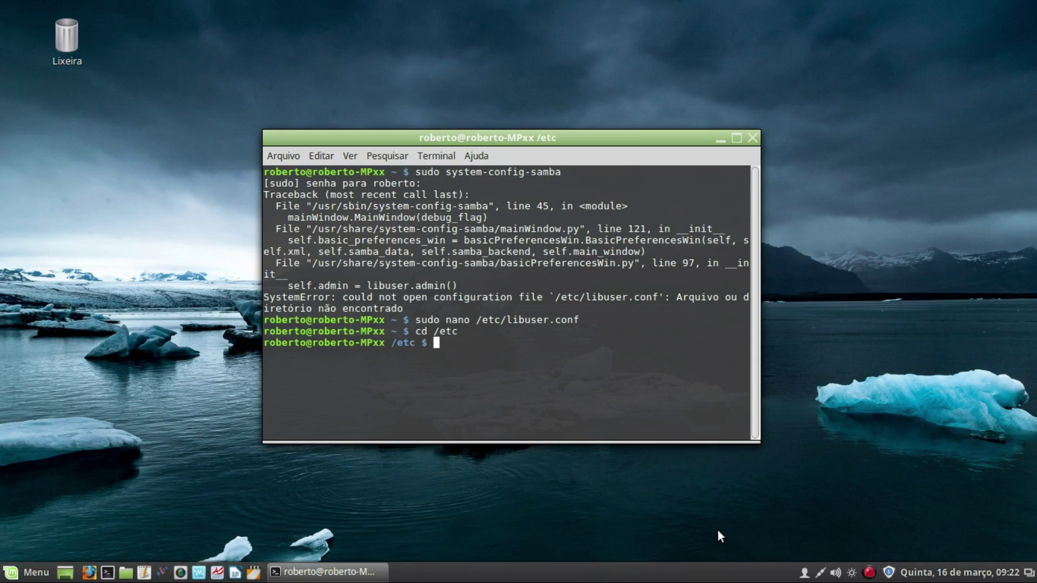
text(ls)
key(Return)
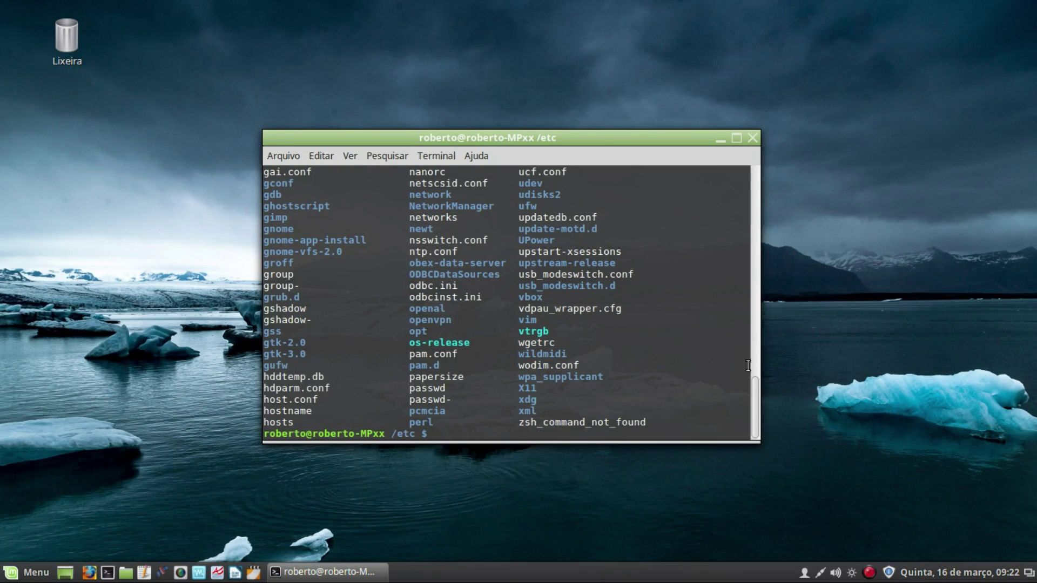
drag(756, 420, 753, 338)
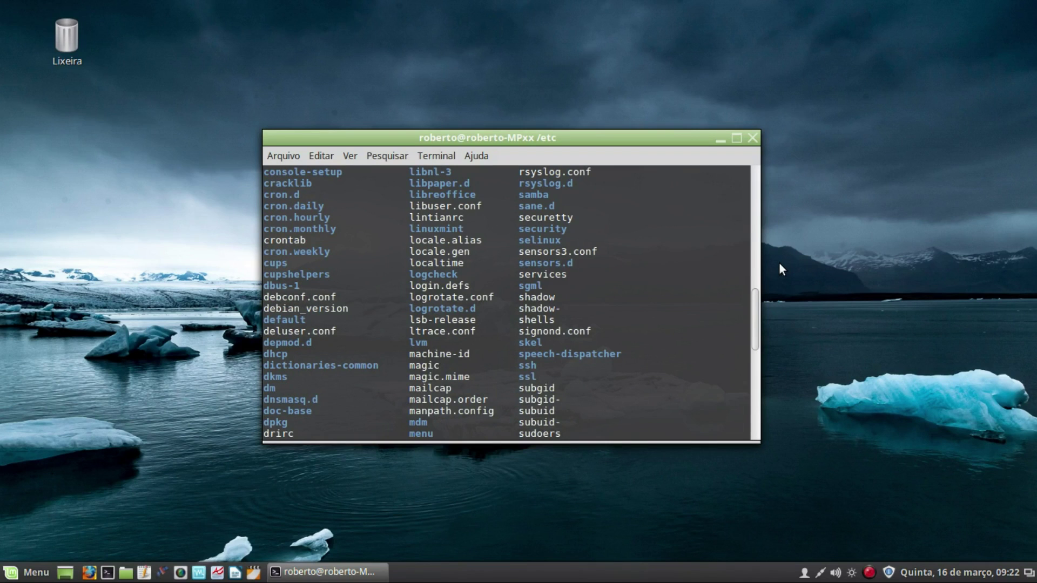
text(cd)
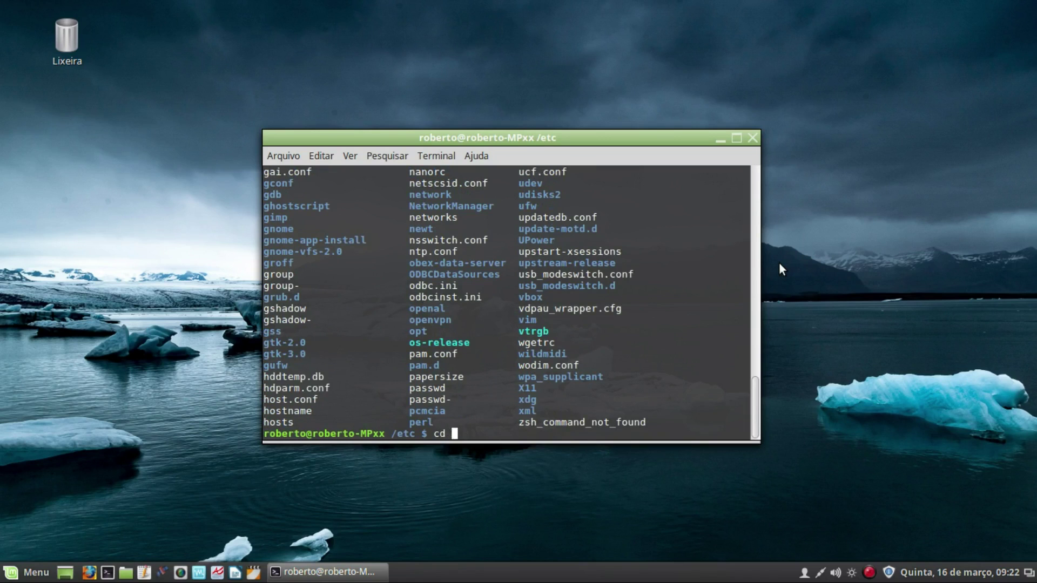
text( ~/)
key(Return)
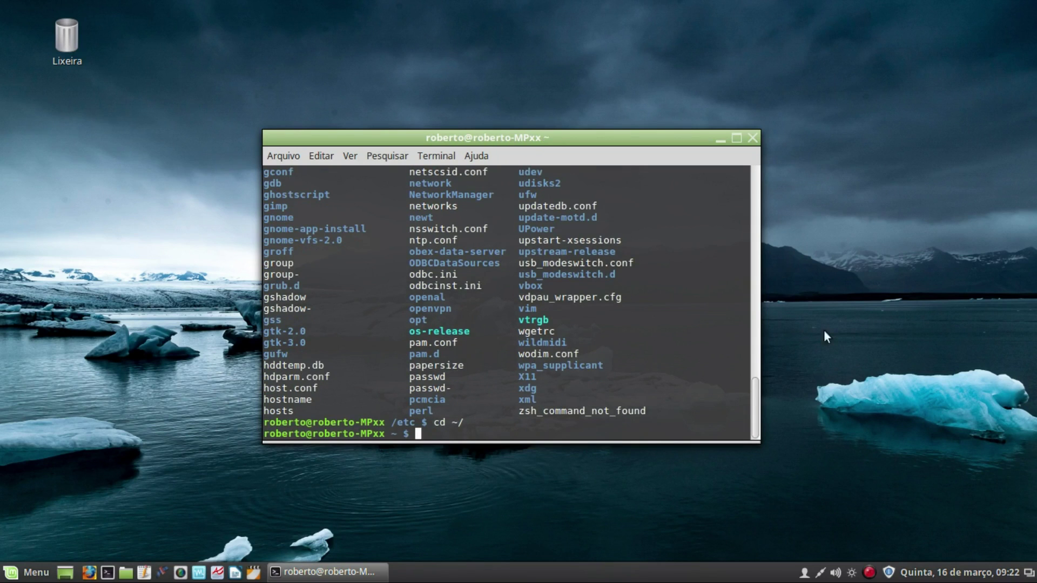
Step: Recall the earlier sudo system-config-samba command and run it again to launch the Samba server configuration
drag(758, 404, 744, 441)
key(Up)
key(Up)
key(Up)
key(Up)
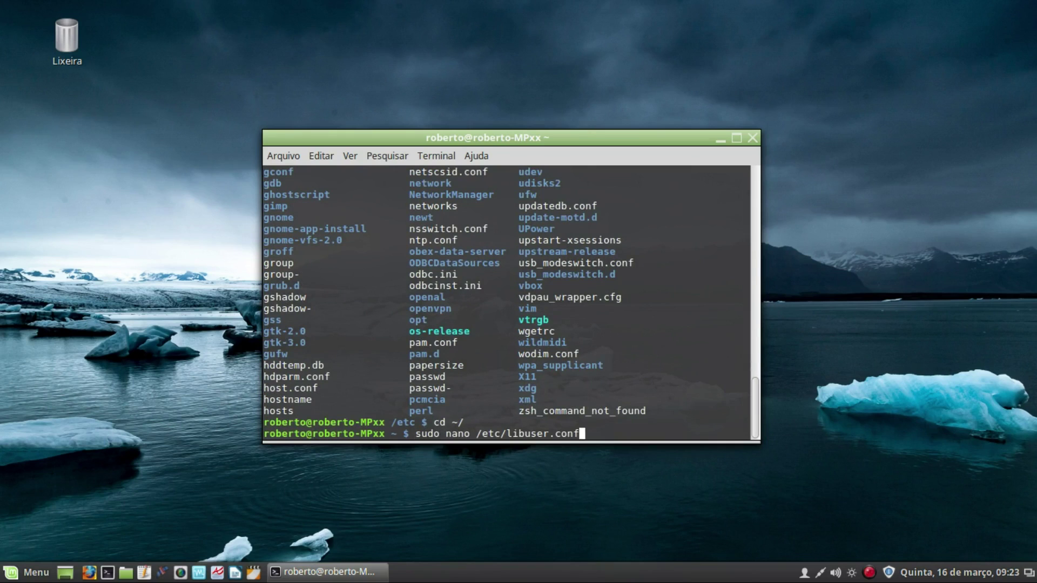
key(Up)
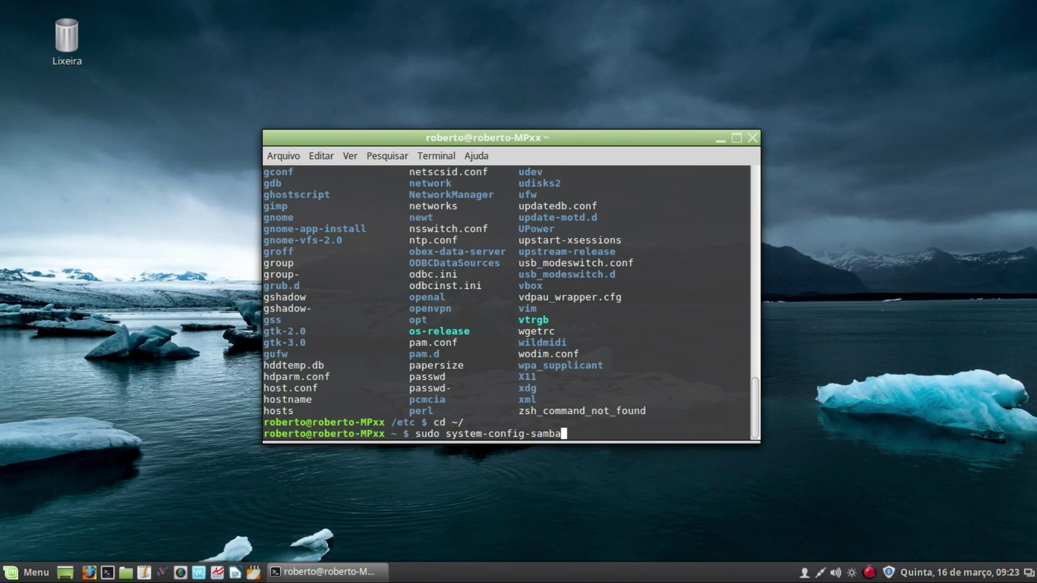
key(Return)
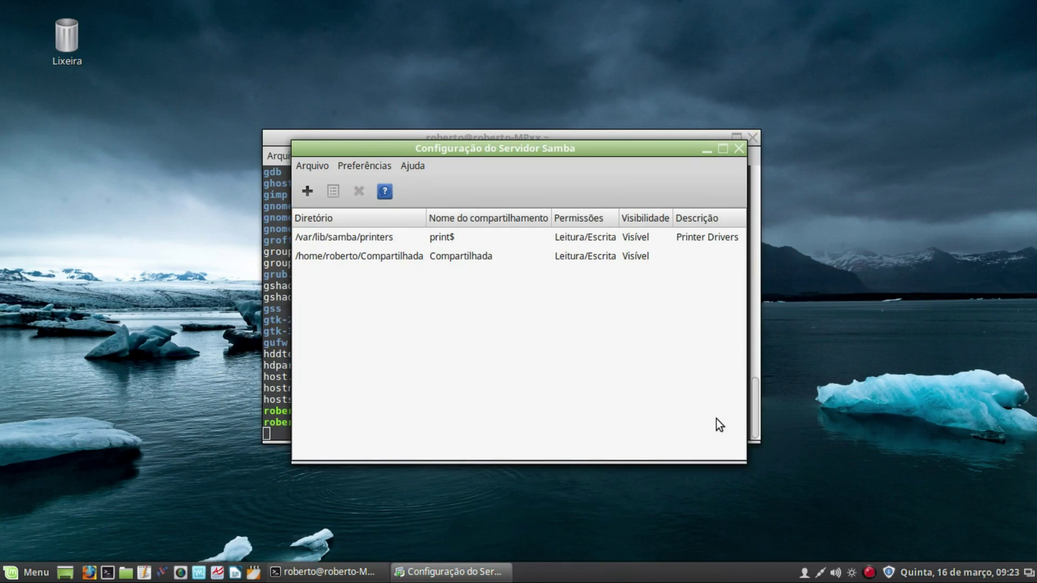
Step: Delete the Compartilhada share from the Samba share list, and select the print$ share
click(357, 260)
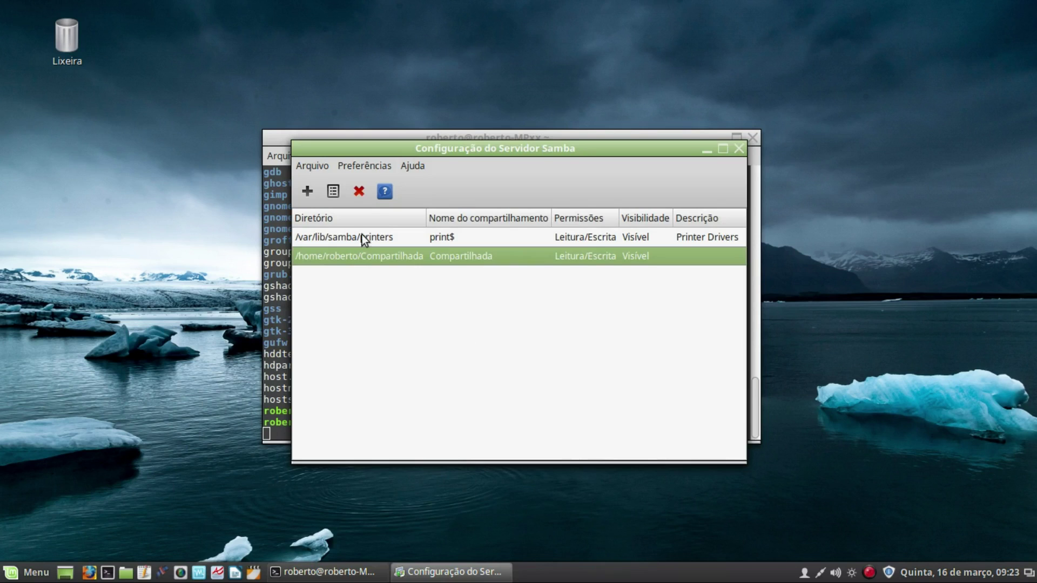
click(362, 199)
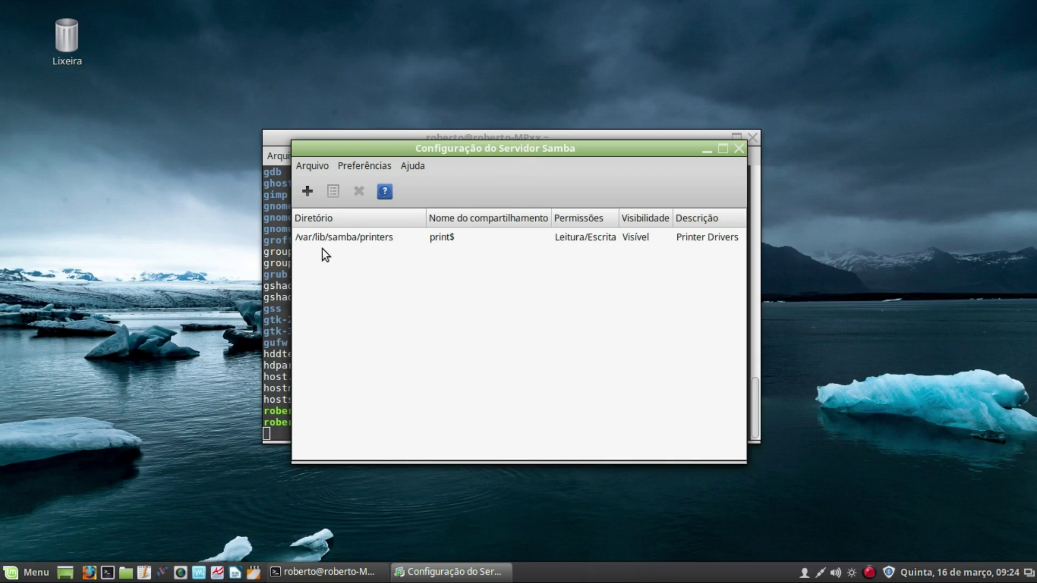
click(341, 241)
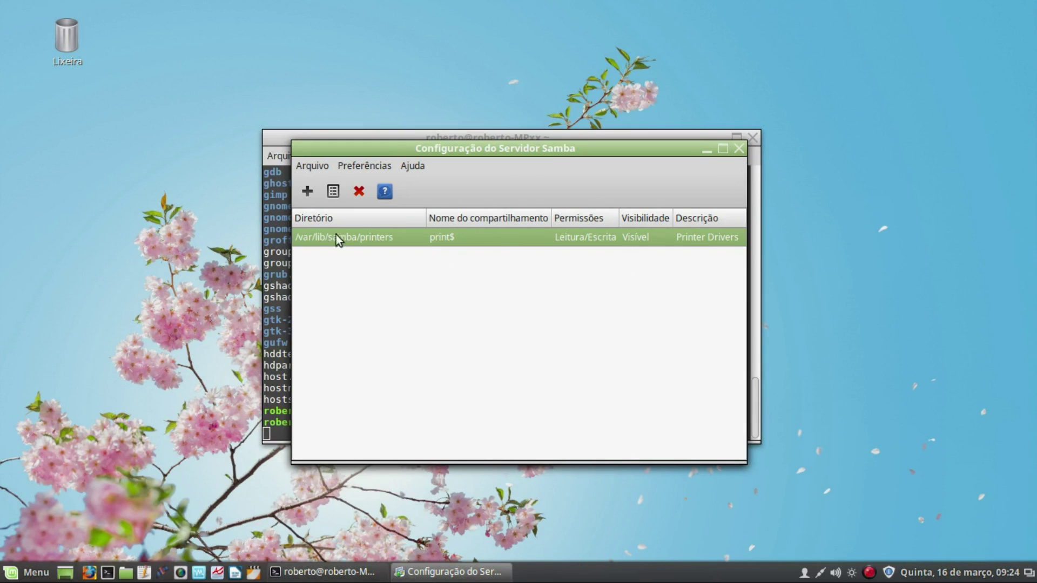
Step: Close the Samba server configuration and exit the terminal session
click(738, 152)
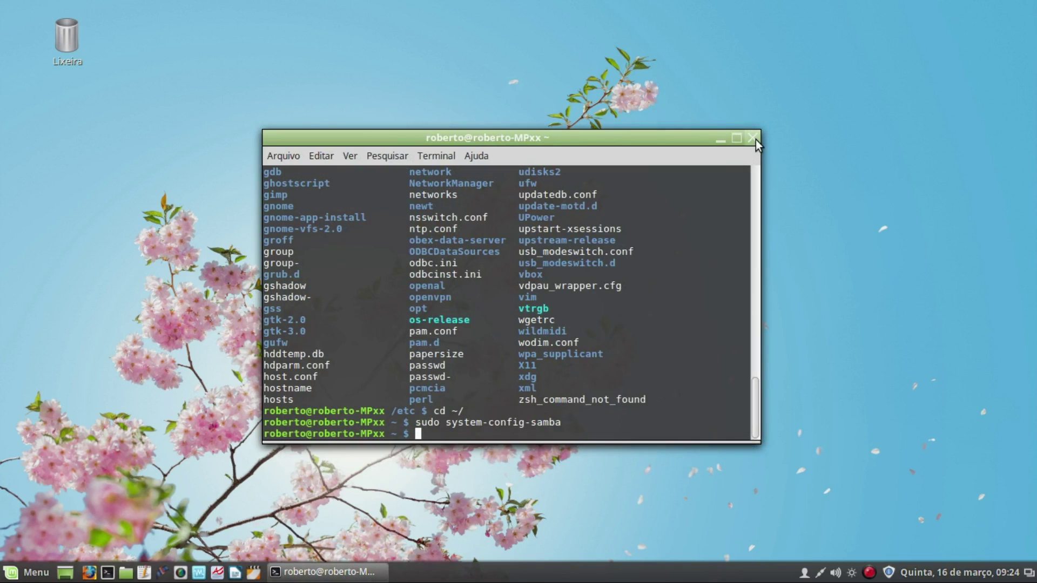
text(exit)
key(Return)
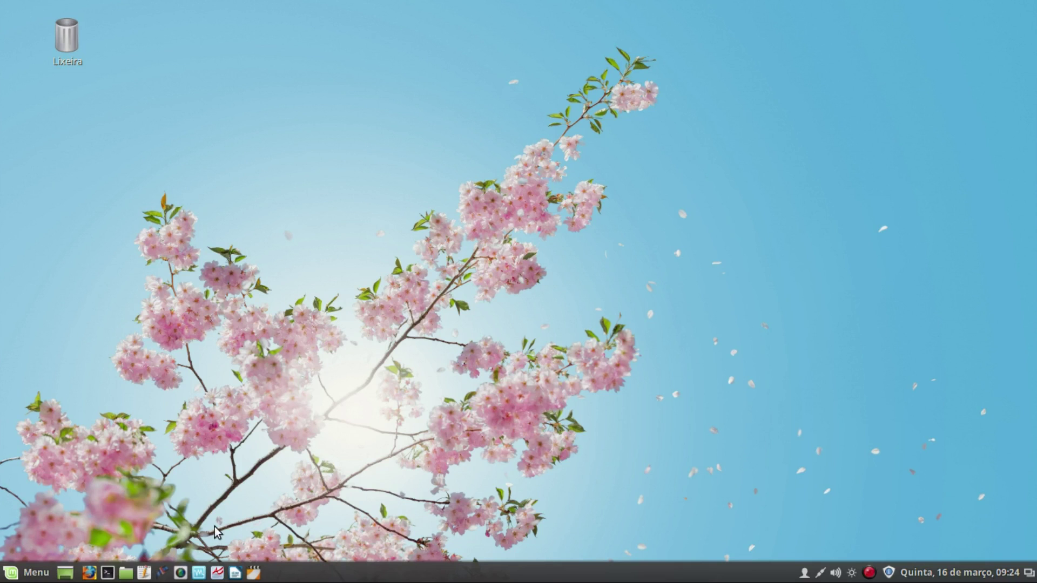
Step: Launch Usuários e Grupos from the administration applications, entering the administrator password
click(37, 573)
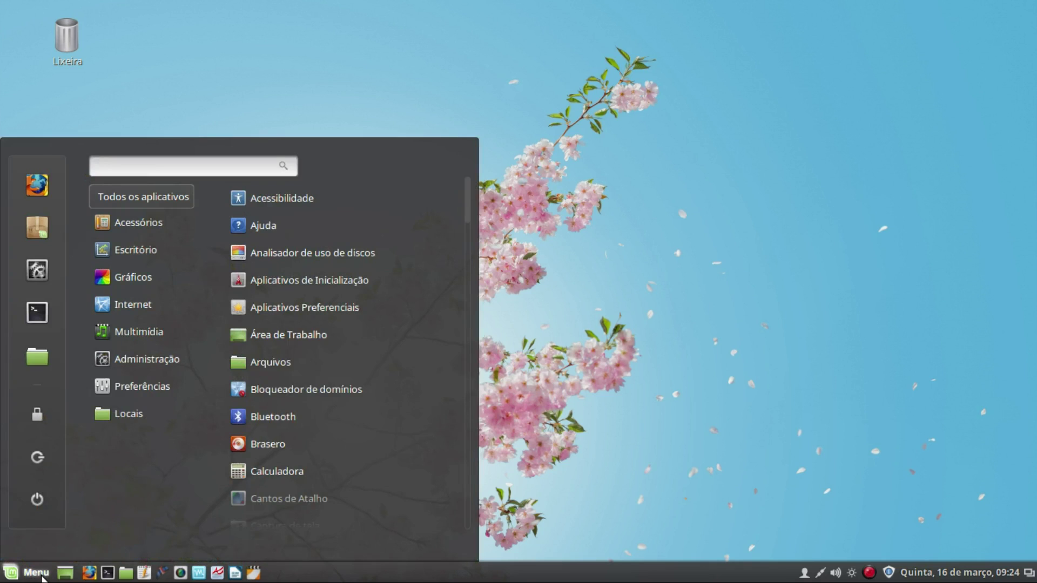
mouse_move(160, 358)
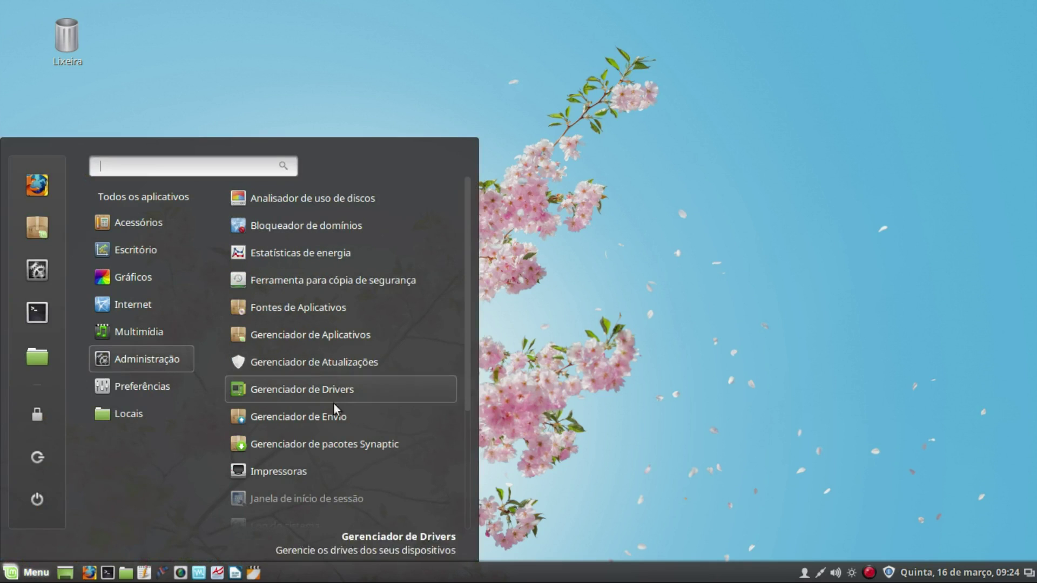
scroll(320, 537, down, 5)
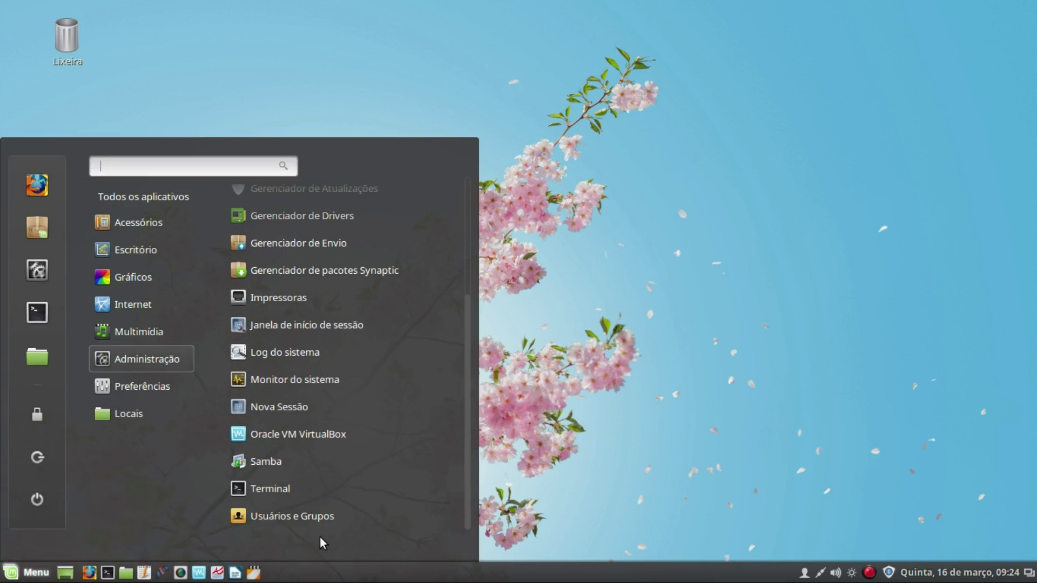
click(277, 517)
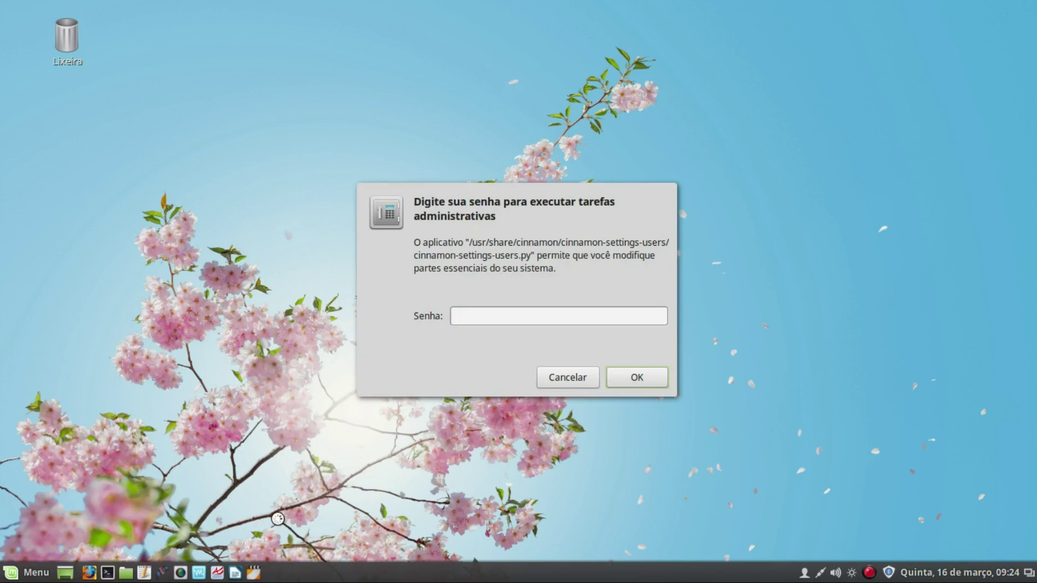
text(••••••••••••••)
key(Return)
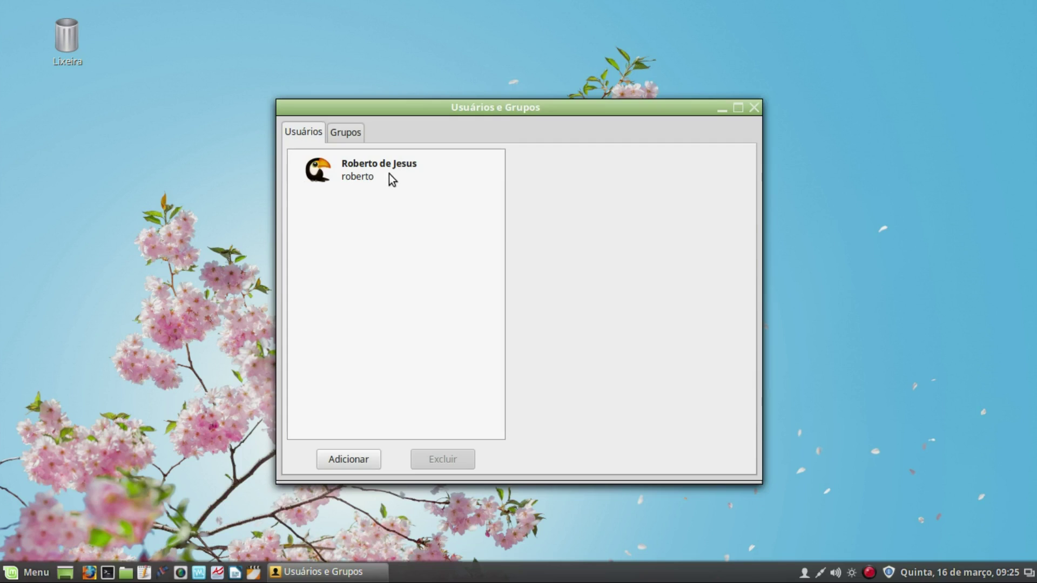
Step: Add a standard (Padrão) user account with the full name Grupo and the username grupo
click(363, 463)
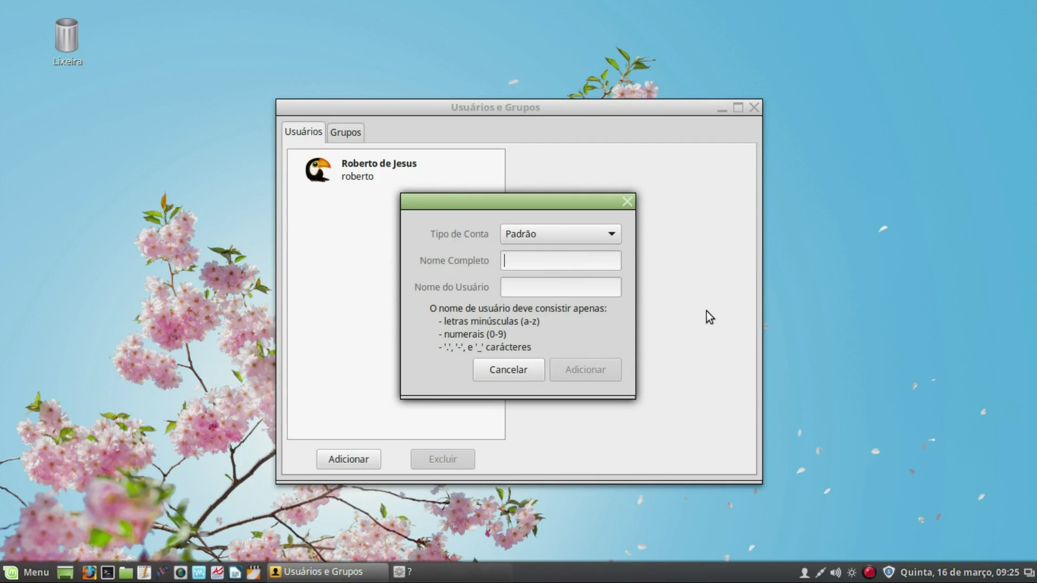
text(Grupo)
text(gr)
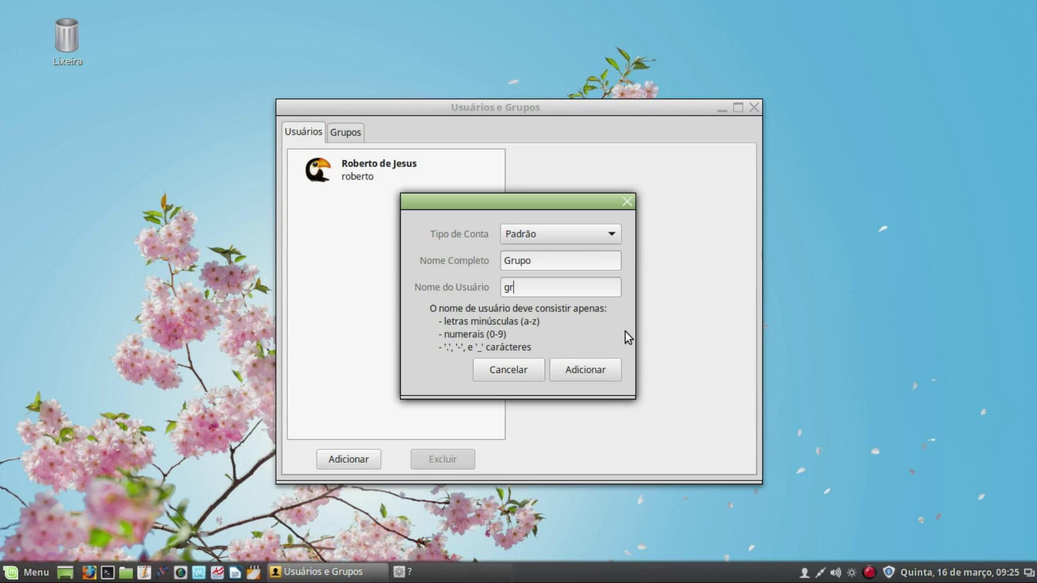
text(upo)
click(568, 371)
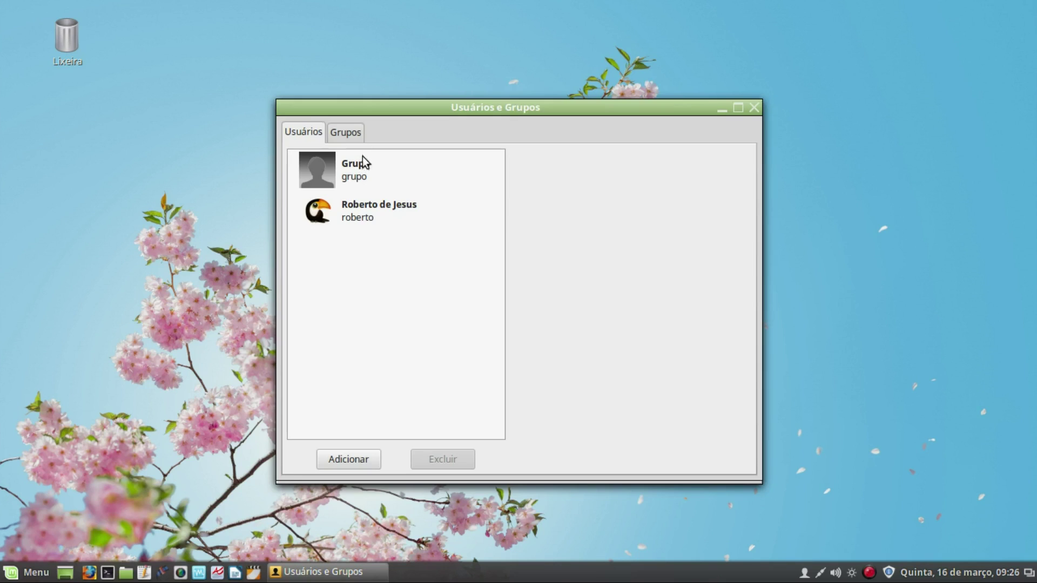
Step: Remove the Grupo user from nopasswdlogin, add it to sambamachines and sambashare, and close Usuários e Grupos
click(326, 169)
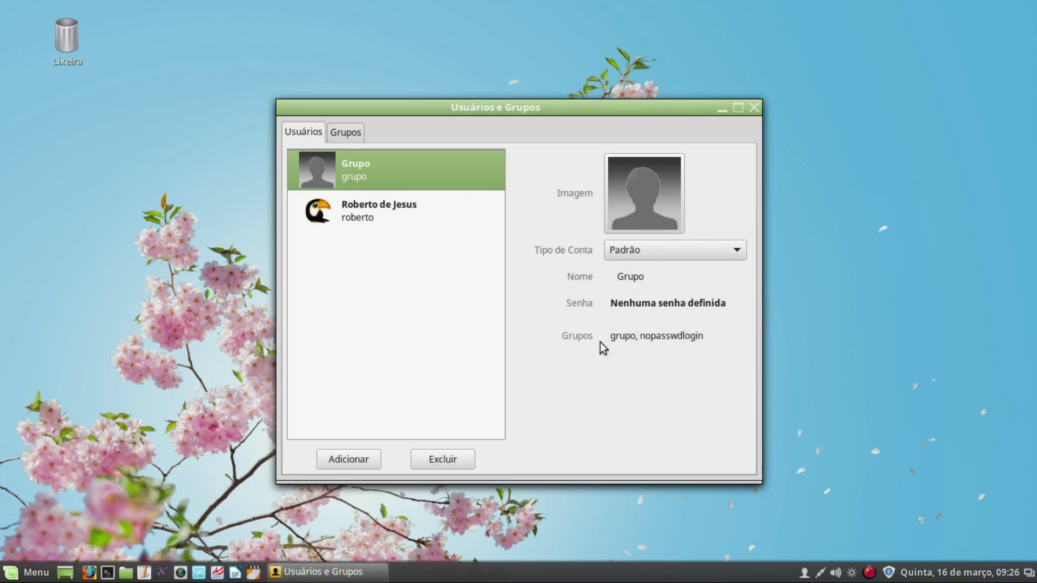
click(660, 345)
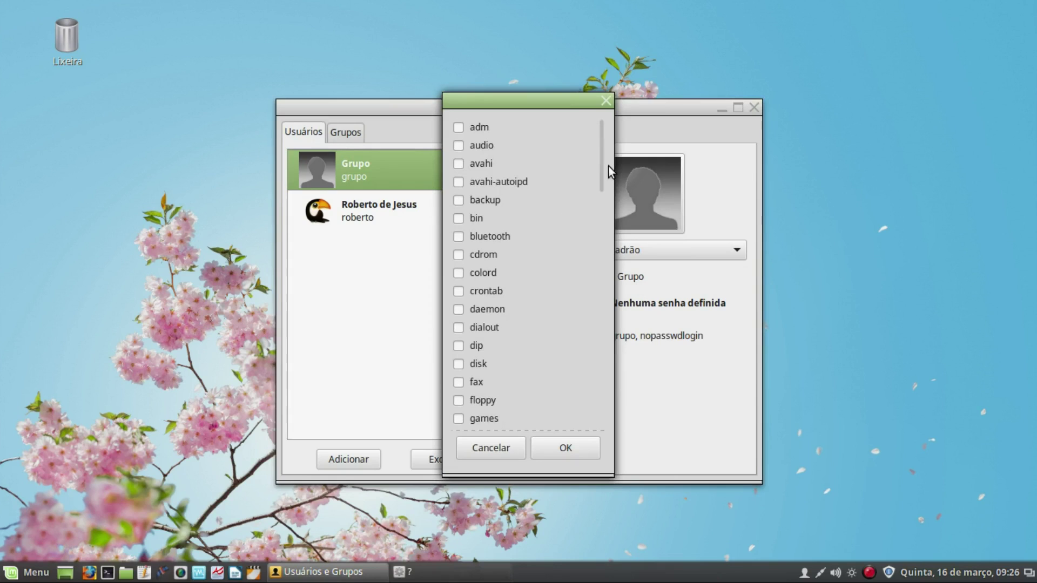
drag(600, 125, 600, 253)
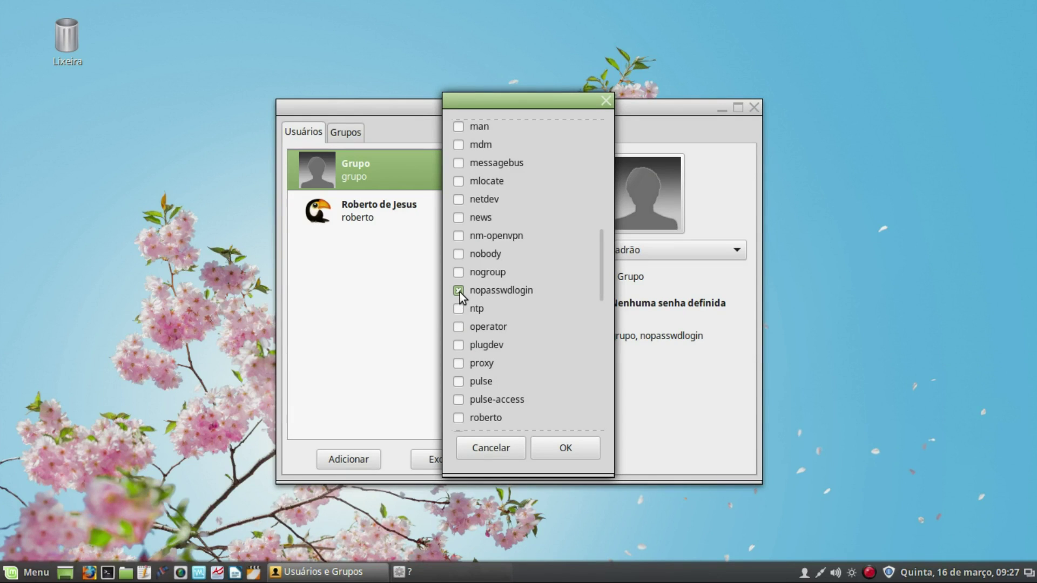
drag(600, 249, 600, 333)
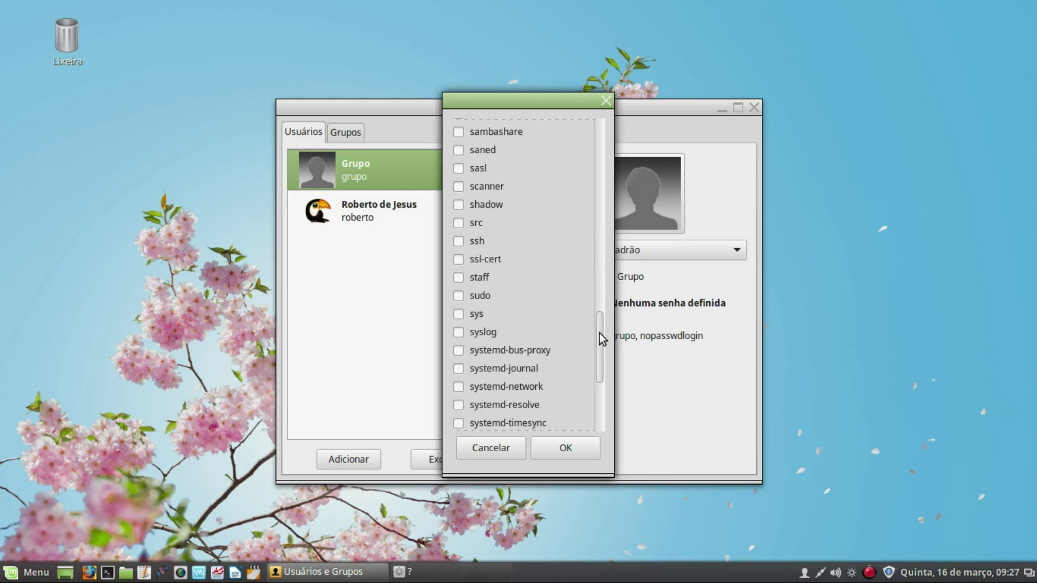
drag(599, 332, 600, 316)
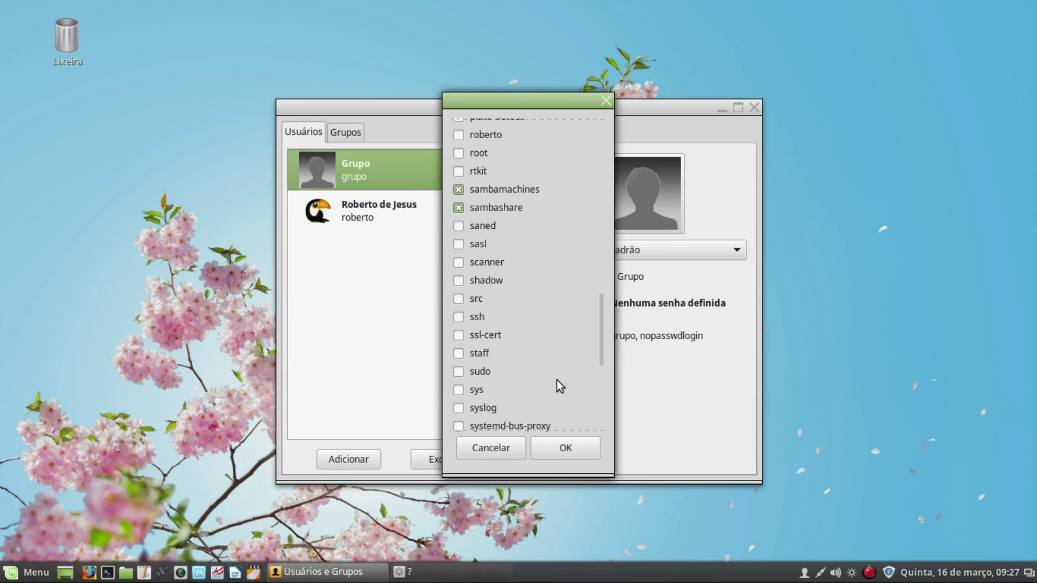
click(564, 450)
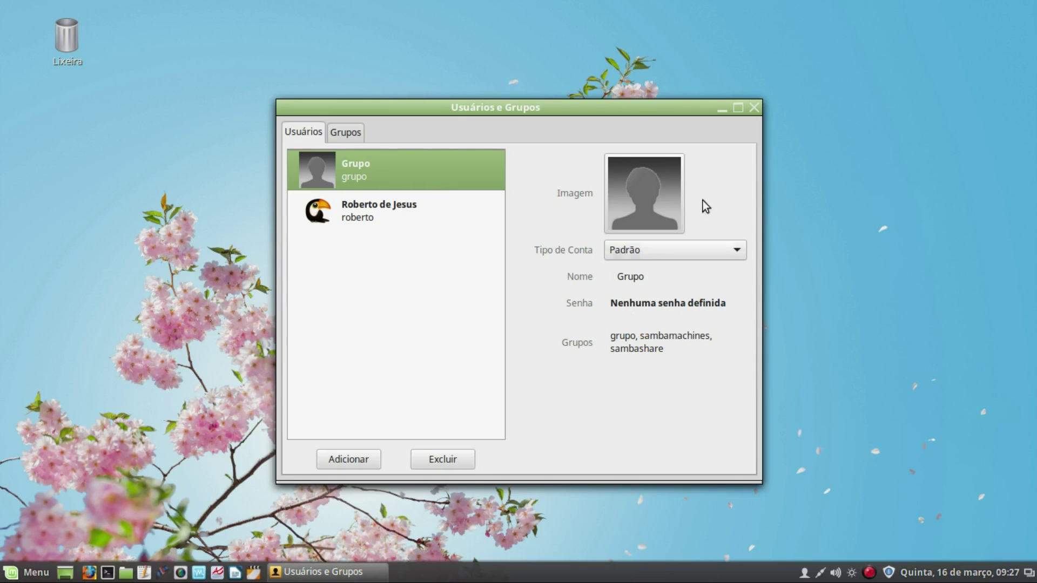
click(752, 108)
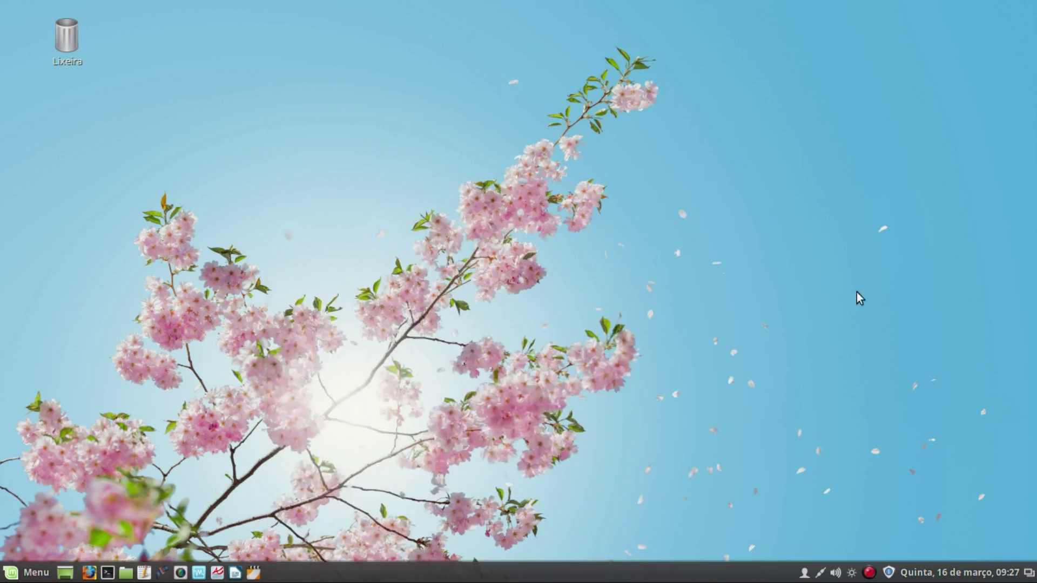
Step: Create a folder named Compartilhada in the personal home folder and close the file manager
click(126, 574)
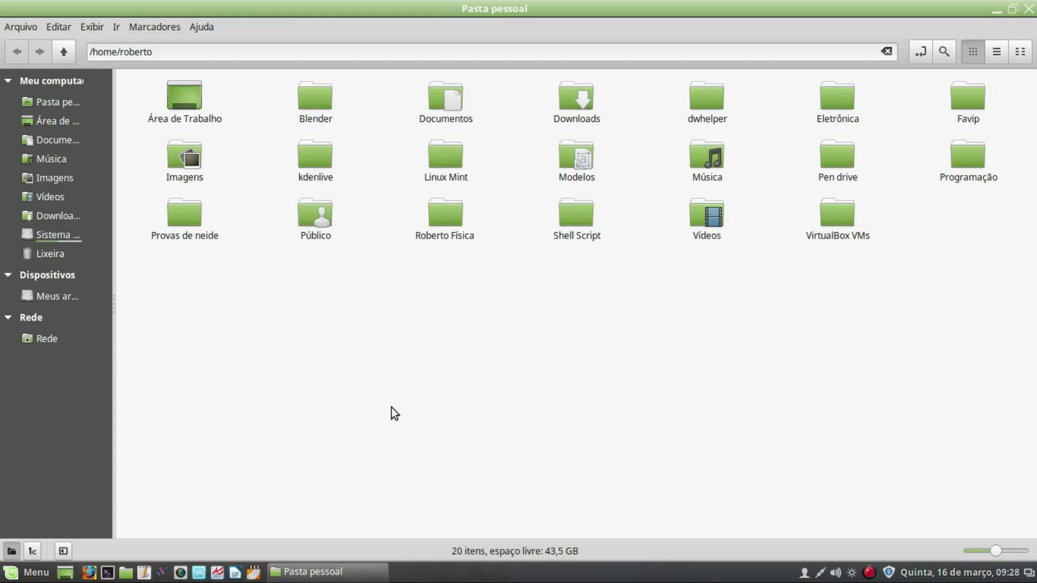
key(ctrl+shift+n)
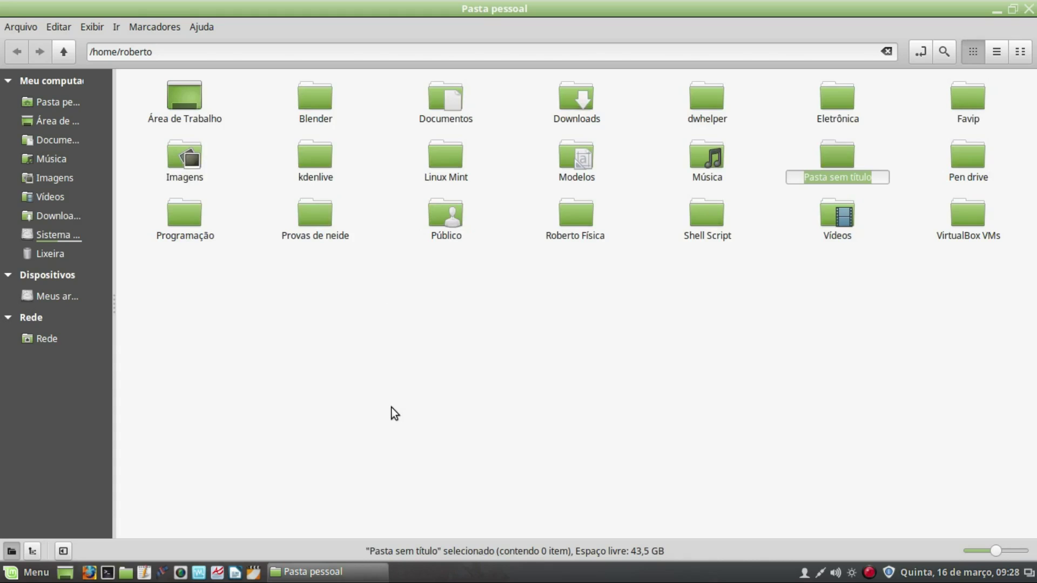
text(Compa)
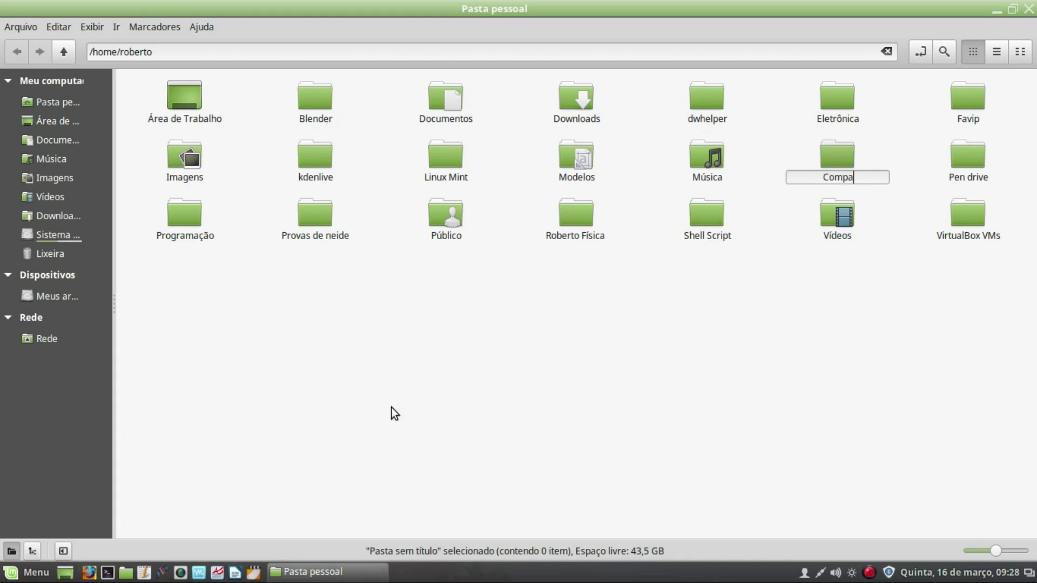
text(rtilhada)
key(Return)
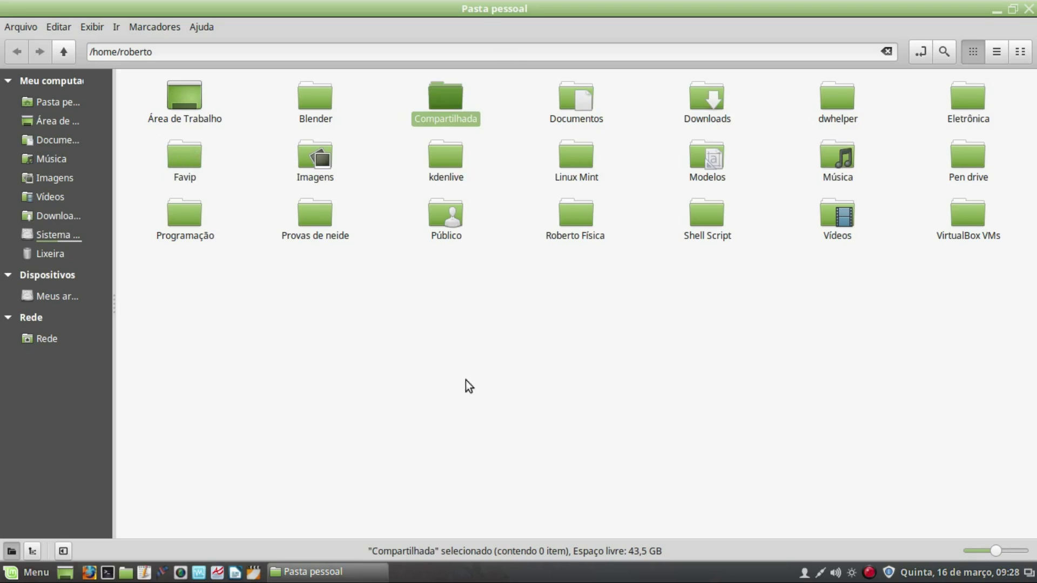
click(463, 351)
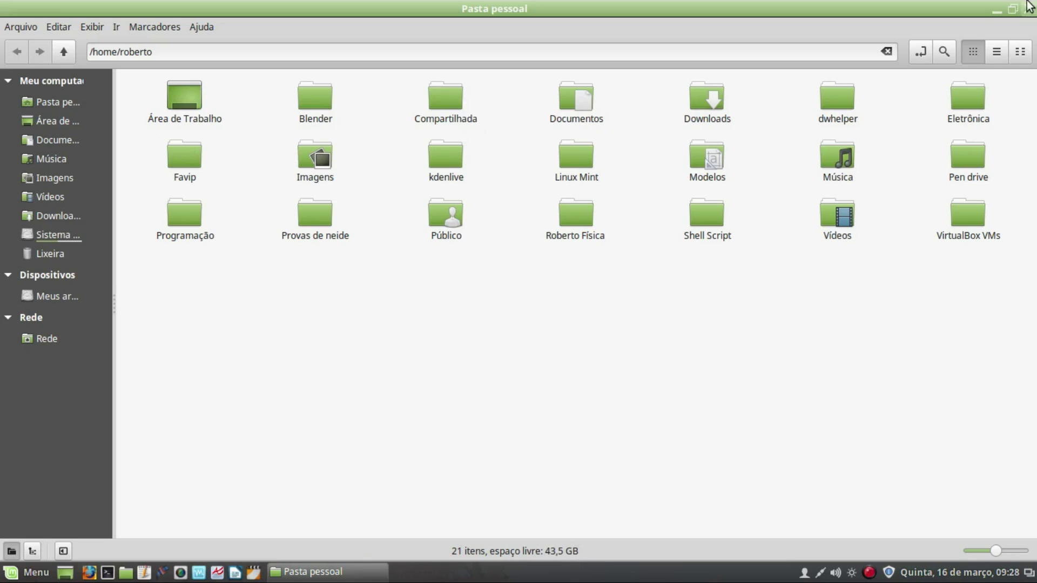
key(ctrl+w)
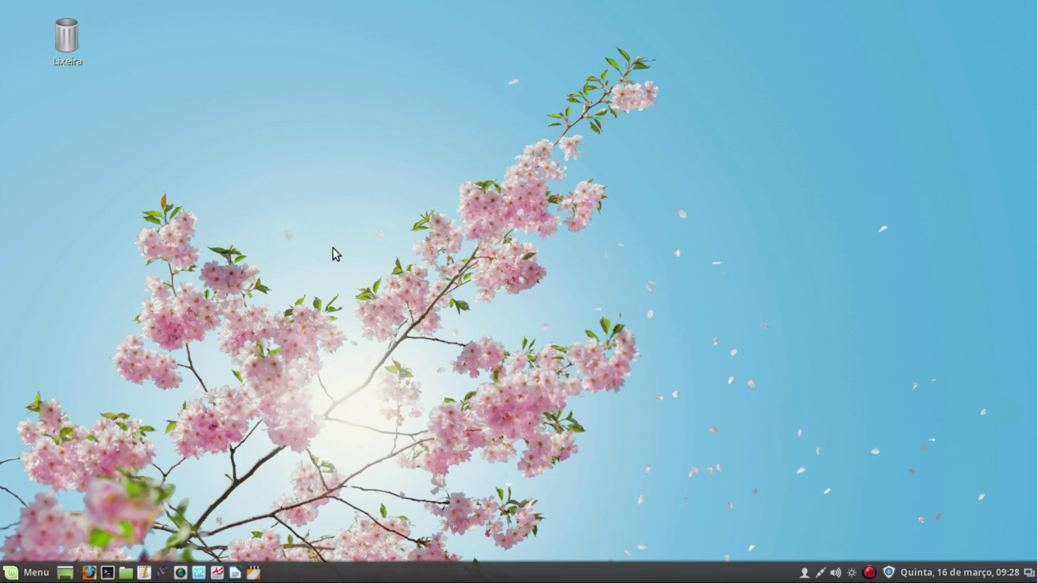
Step: Find and launch the Samba configuration tool from the installed applications, entering the administrator password
click(37, 572)
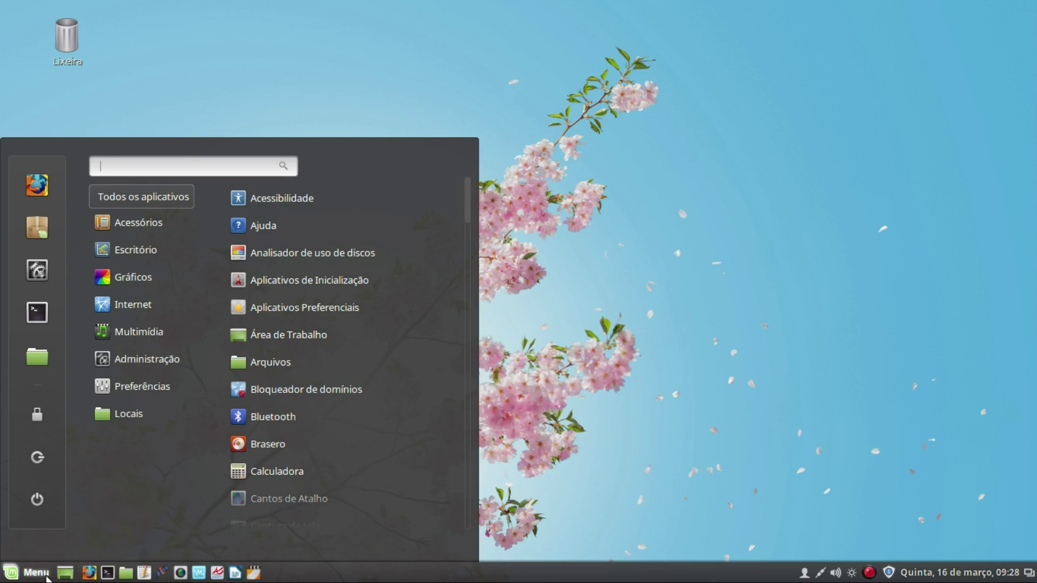
mouse_move(144, 380)
mouse_move(149, 361)
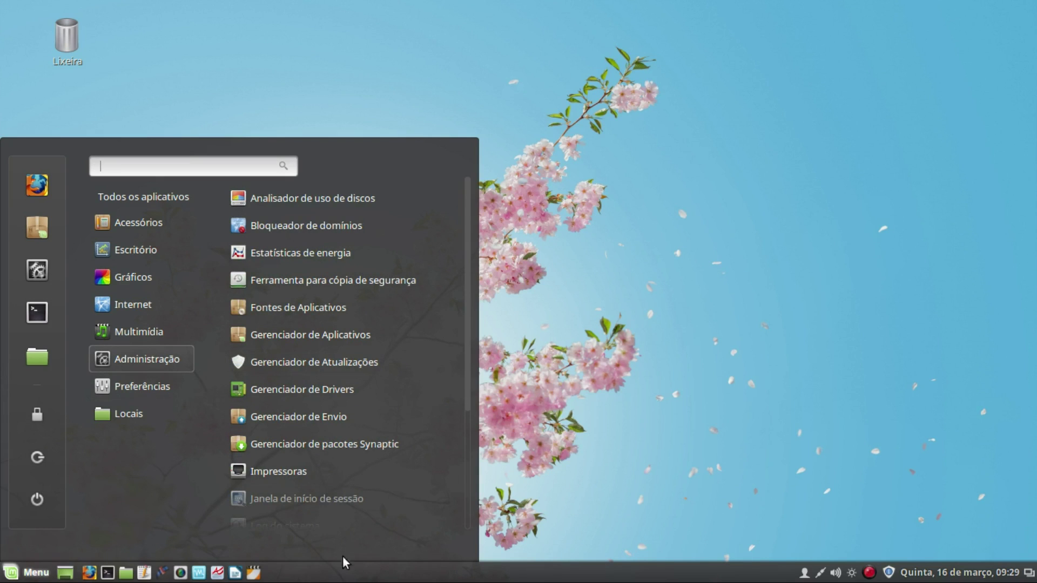
scroll(326, 543, down, 6)
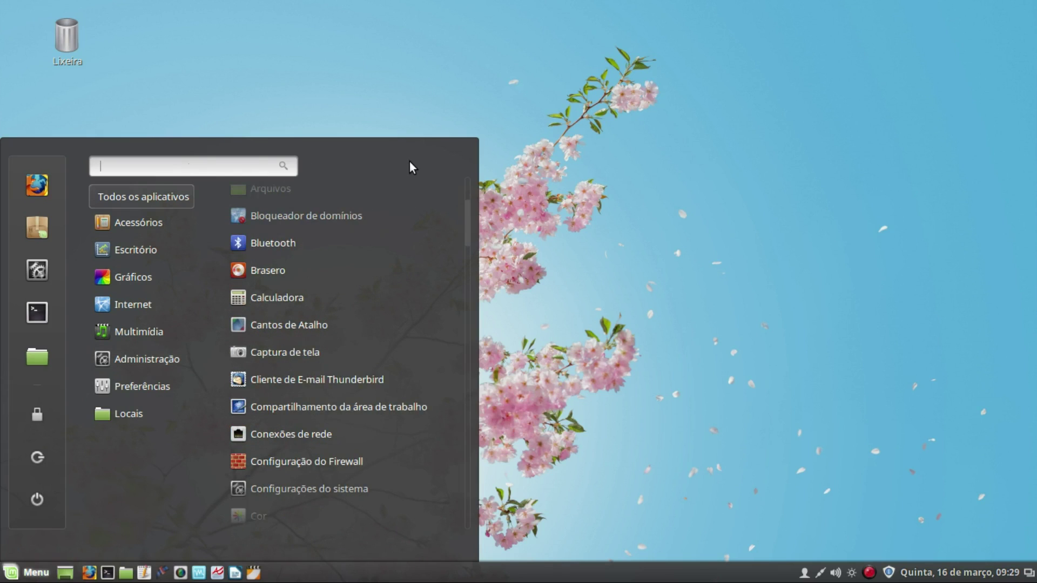
text(samb)
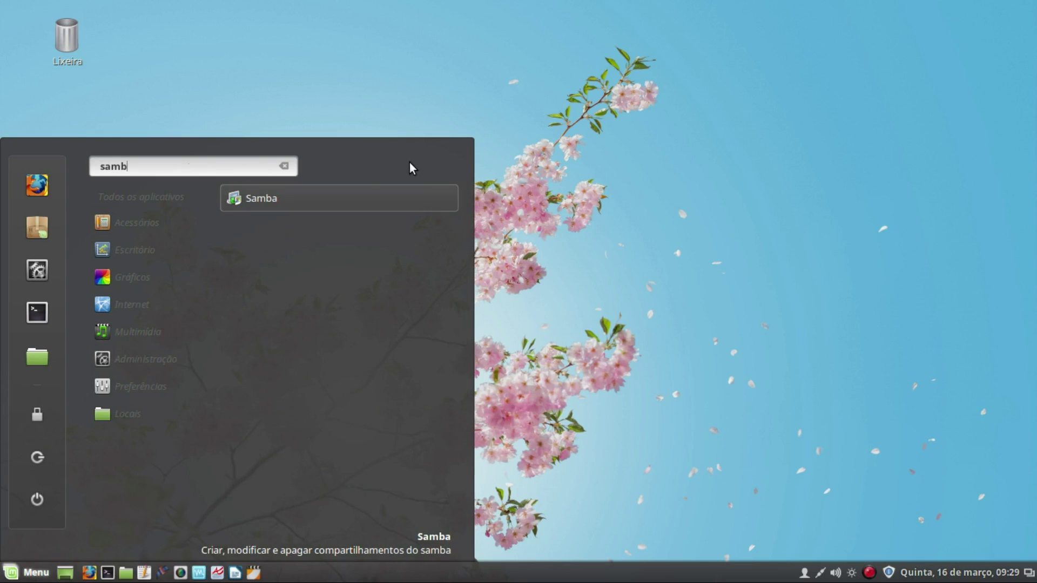
text(a)
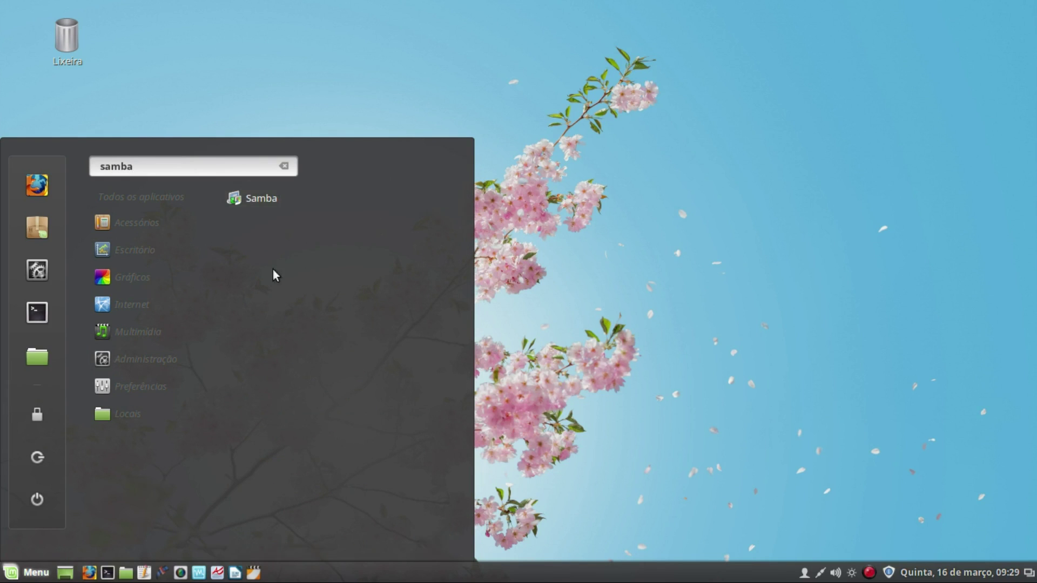
click(294, 199)
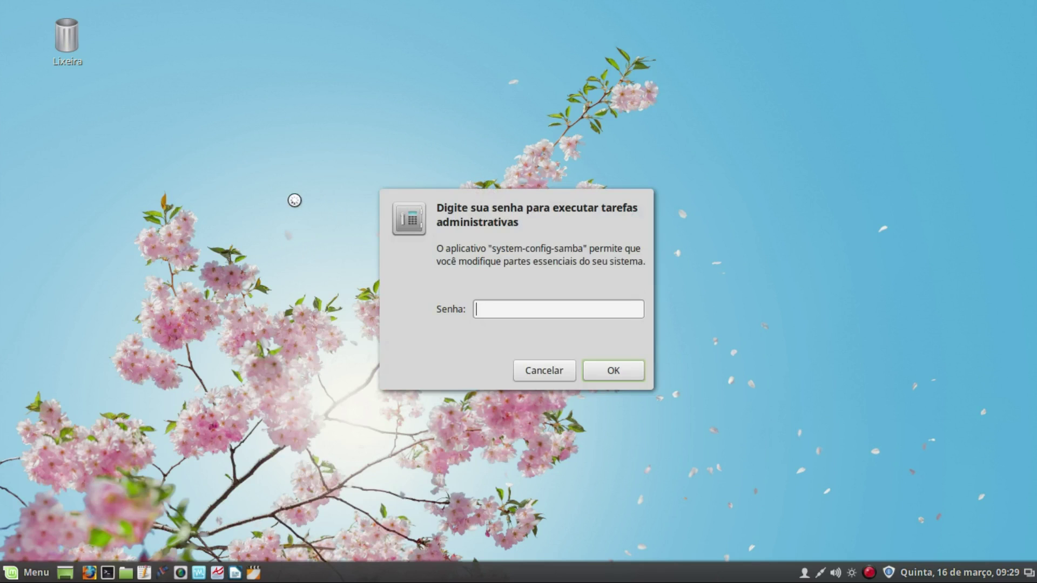
text(***************)
key(Return)
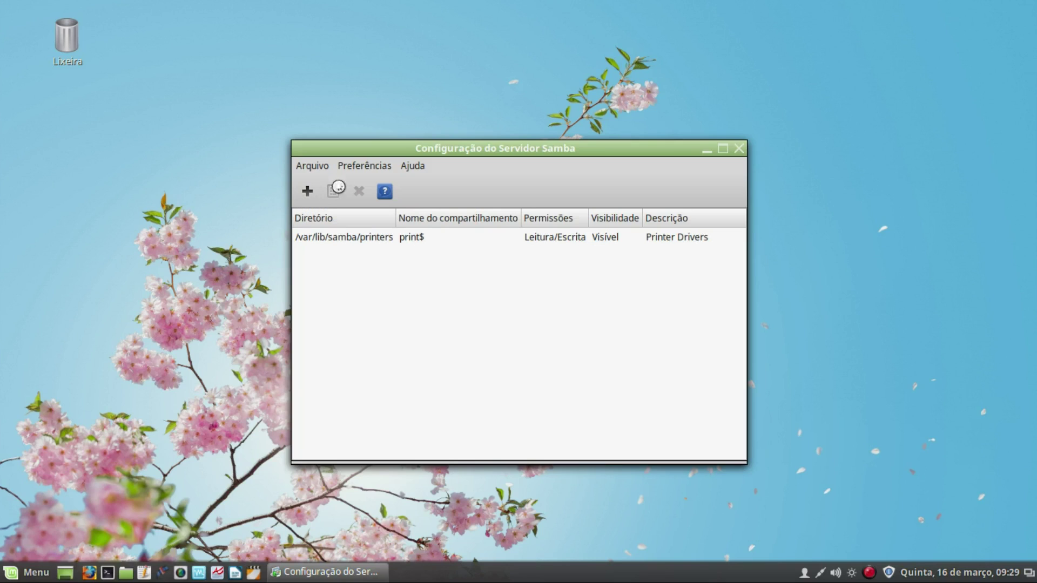
Step: Delete the existing grupo user from the Samba users and close the user list
click(366, 167)
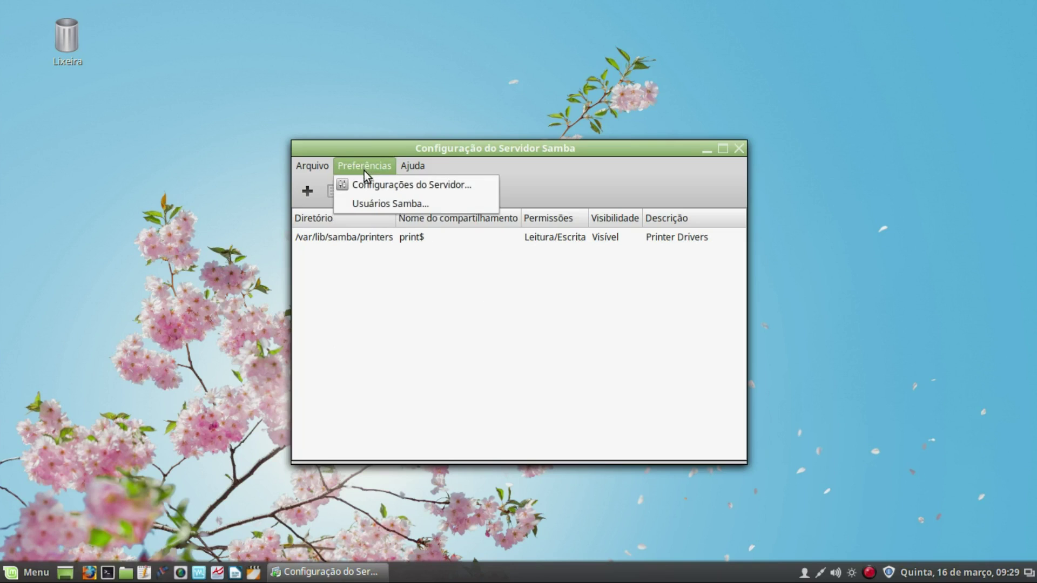
click(377, 205)
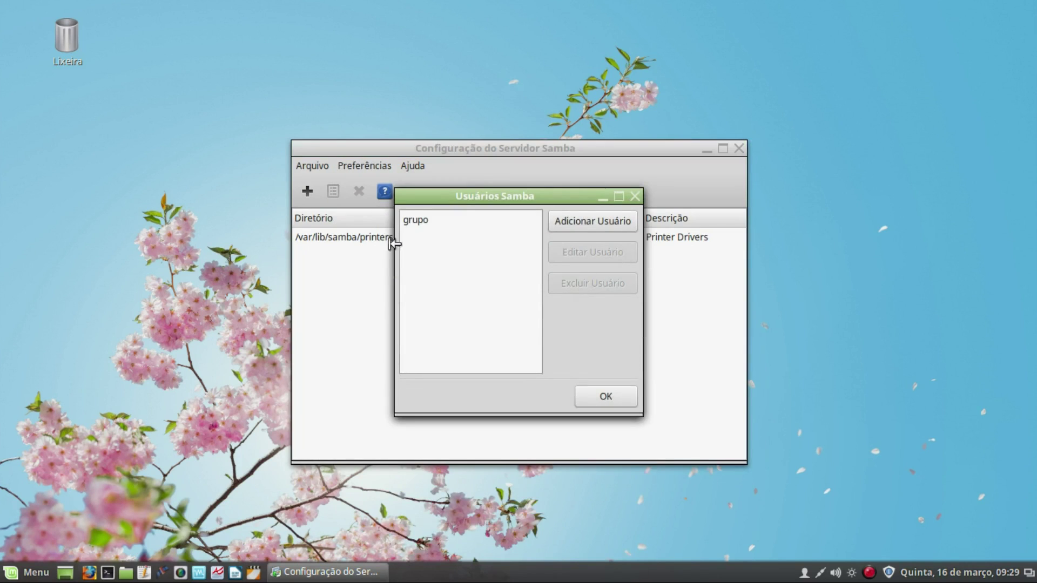
click(425, 223)
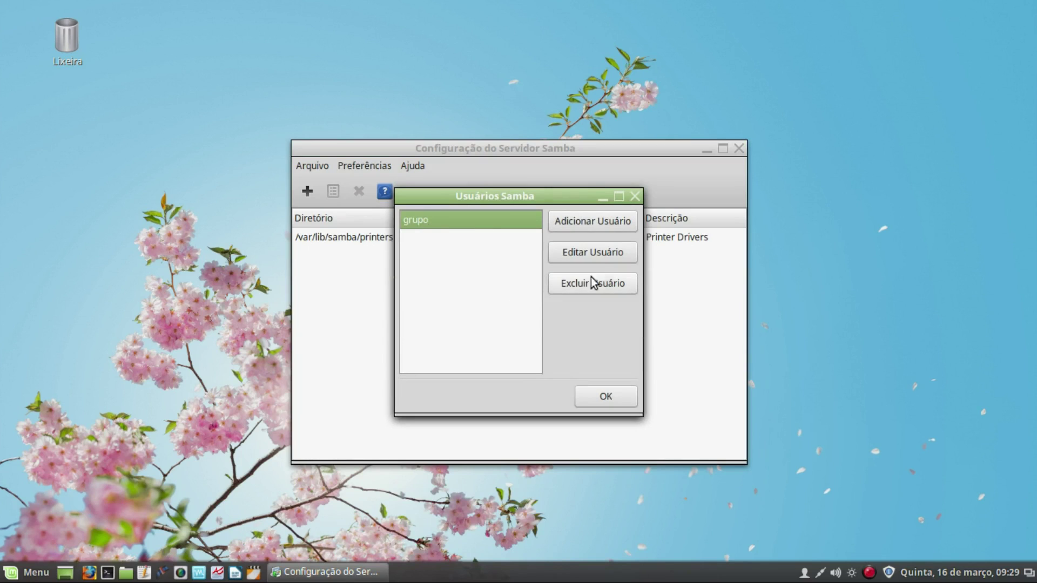
click(605, 283)
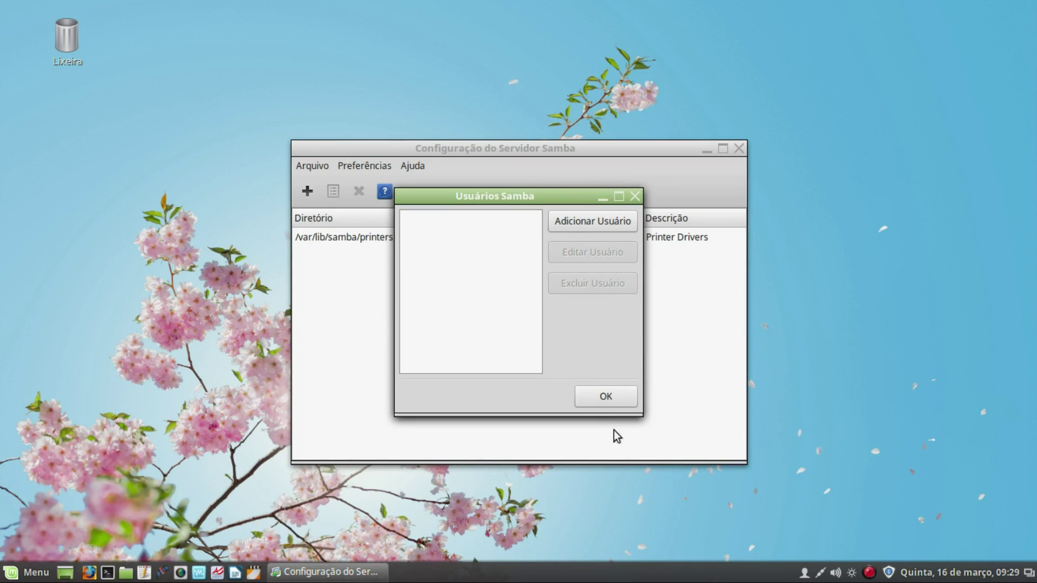
click(620, 405)
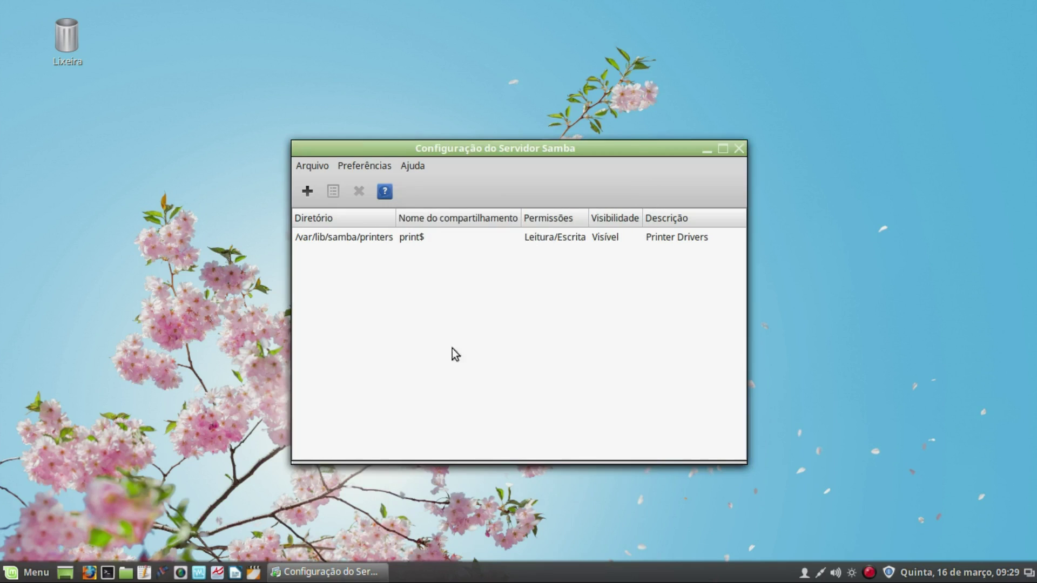
Step: Add a Samba user for the Unix user grupo with the Windows username grupo, entering and confirming the Samba password
click(365, 168)
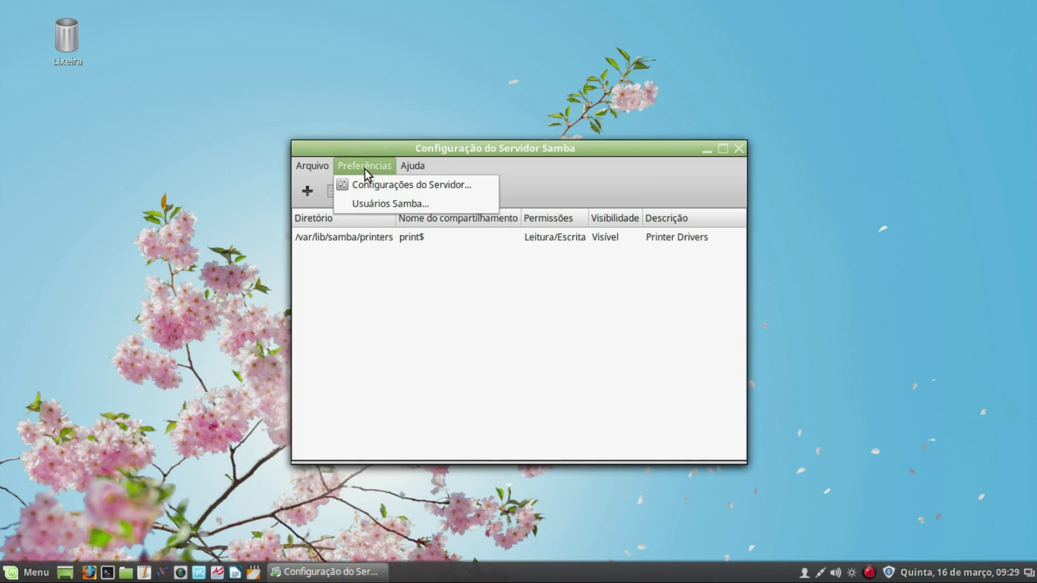
click(382, 204)
click(600, 220)
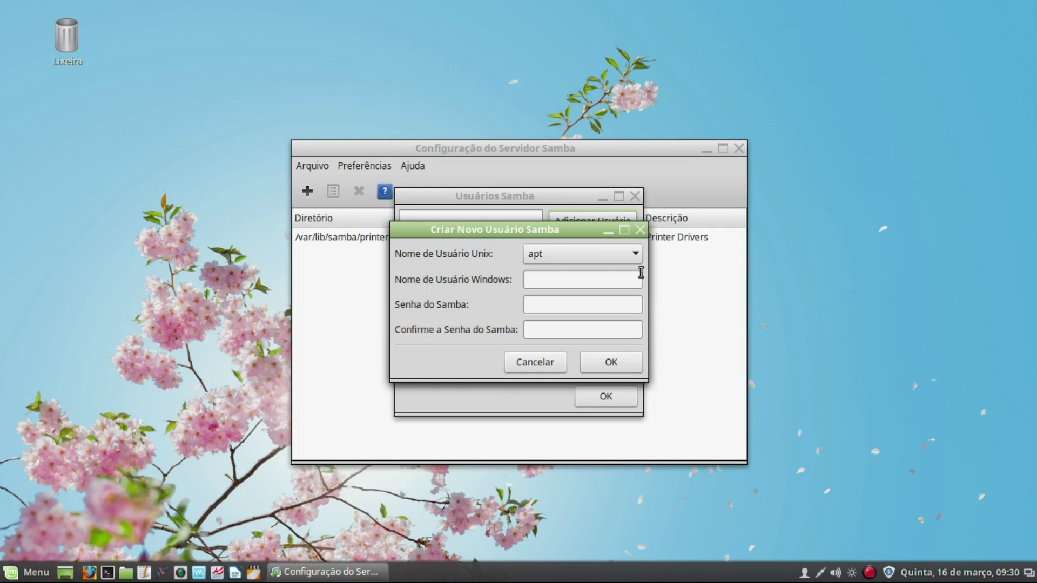
click(636, 254)
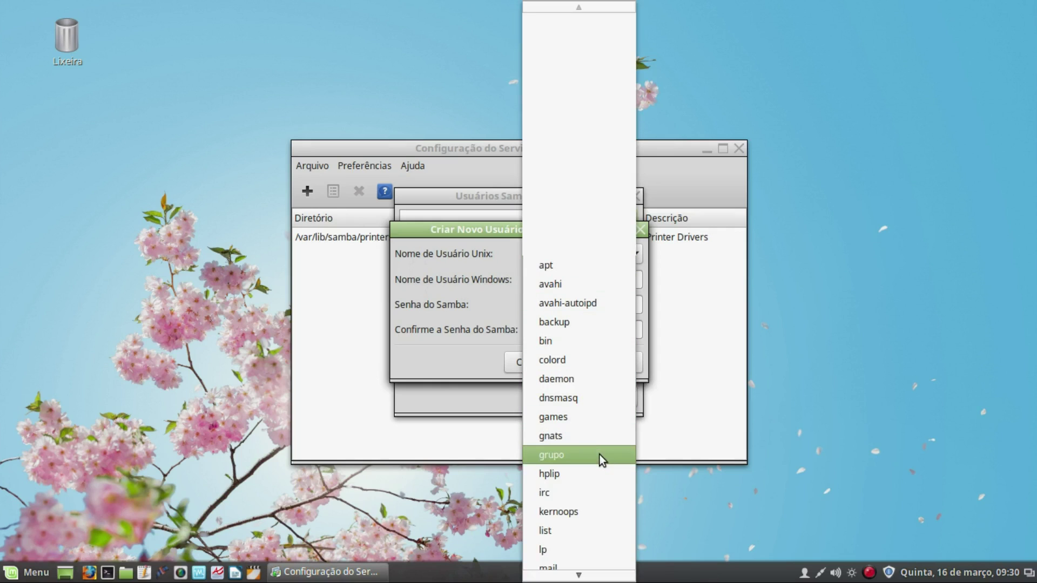
click(555, 456)
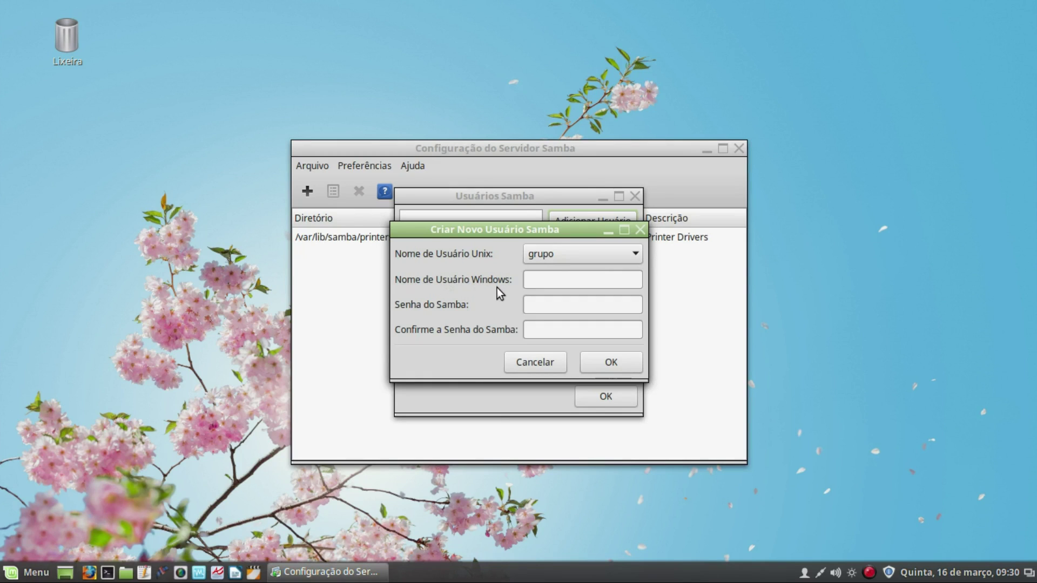
click(539, 281)
text(grupo)
click(580, 301)
text(********)
click(587, 331)
text(********)
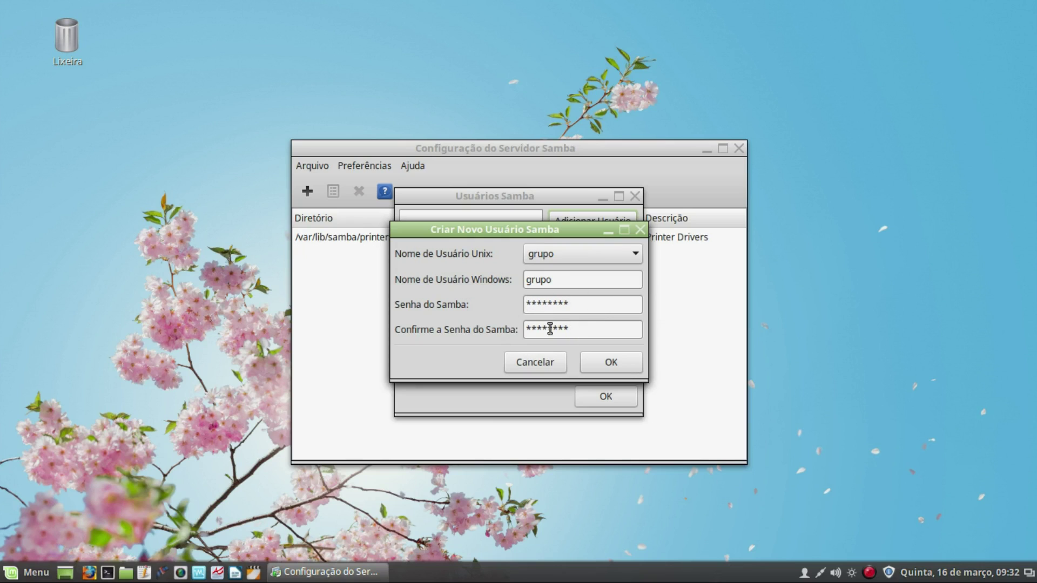
click(622, 365)
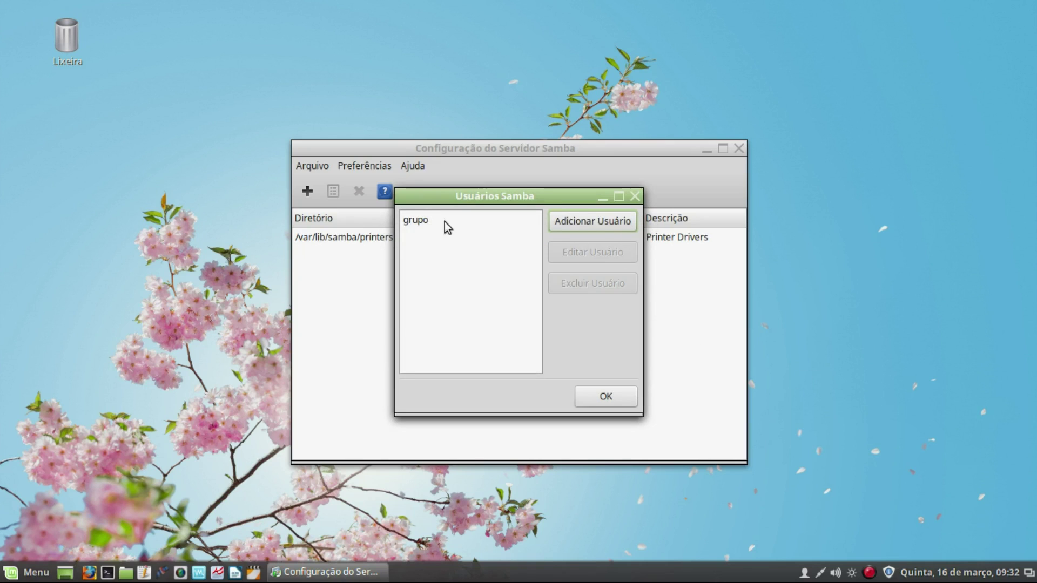
Step: Review the grupo Samba user's details without changing them and close the user list
click(413, 221)
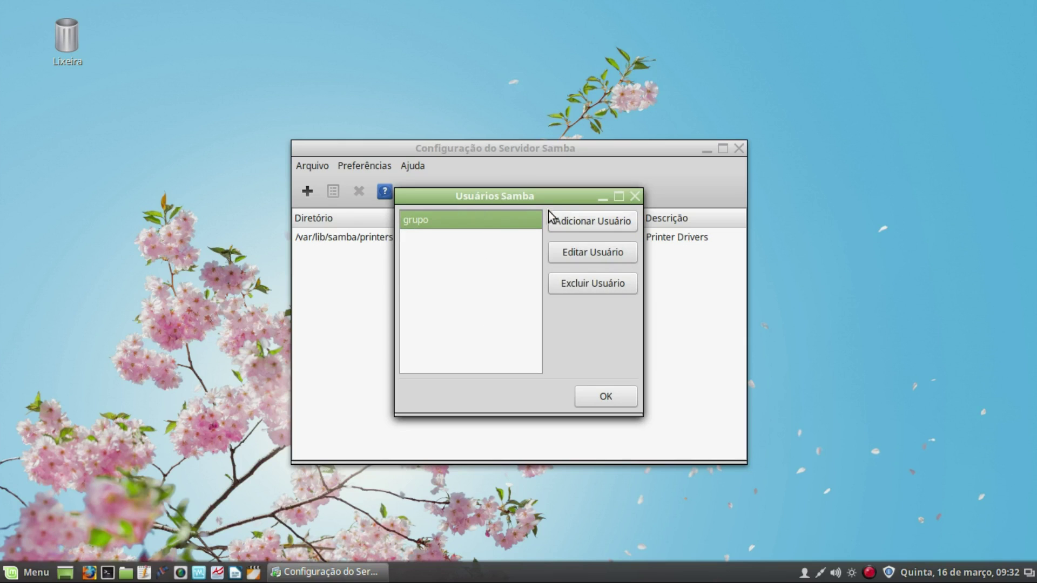
click(599, 257)
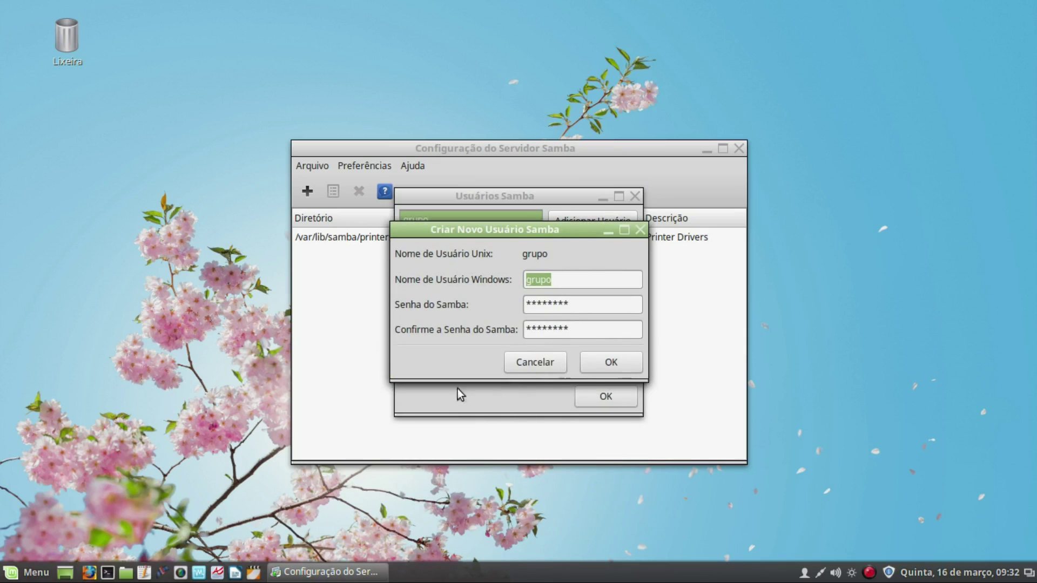
click(534, 369)
click(625, 406)
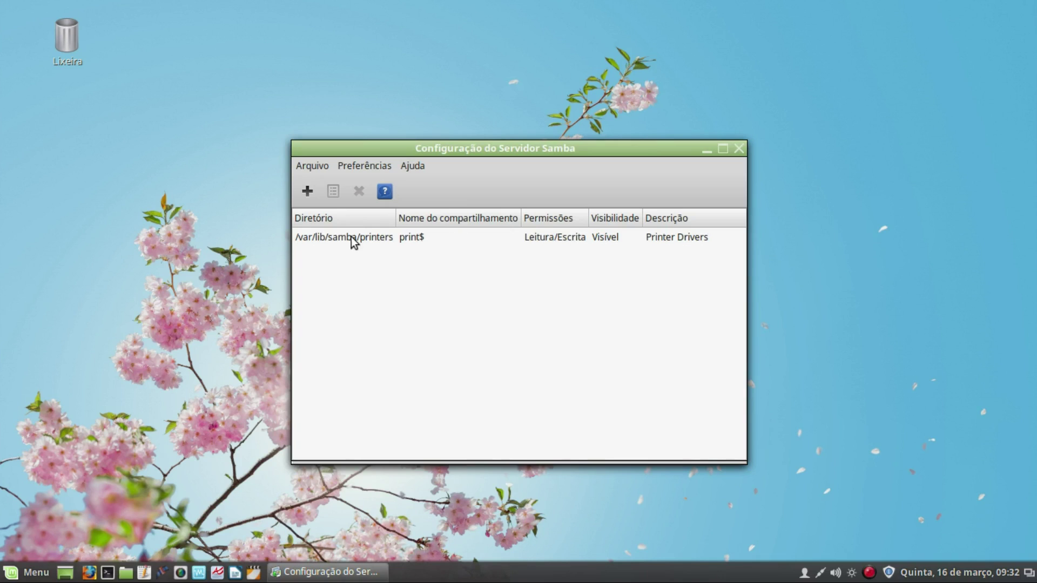
Step: Set the workgroup to grupomint in the basic Samba server settings
click(354, 168)
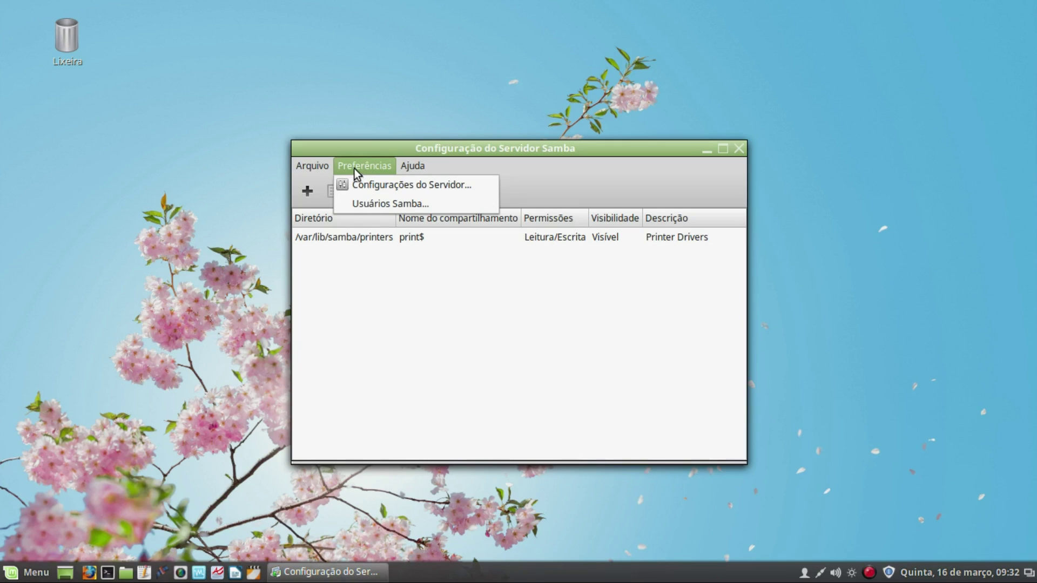
click(418, 183)
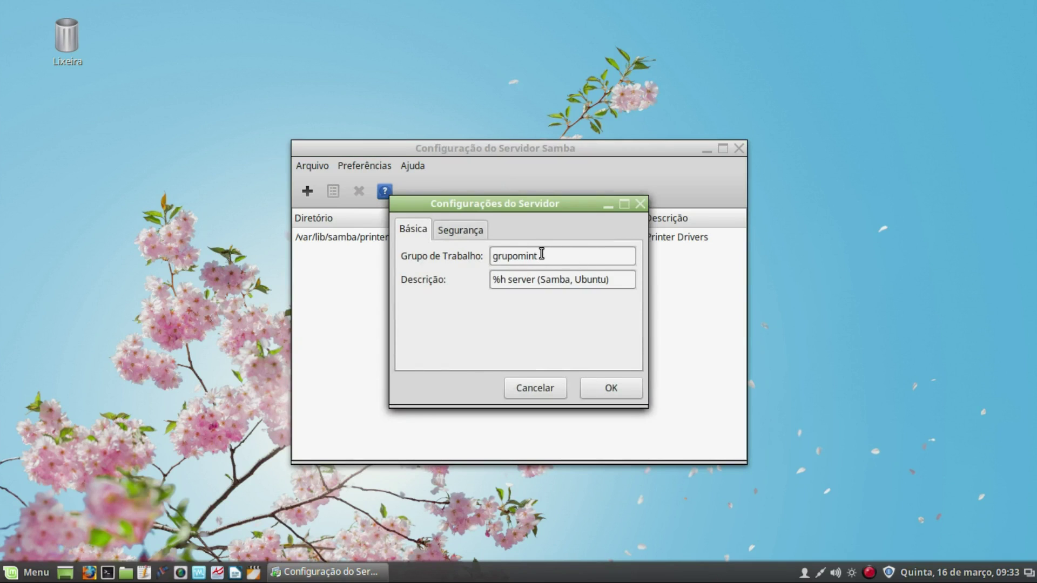
drag(545, 255, 483, 259)
text(grupomint)
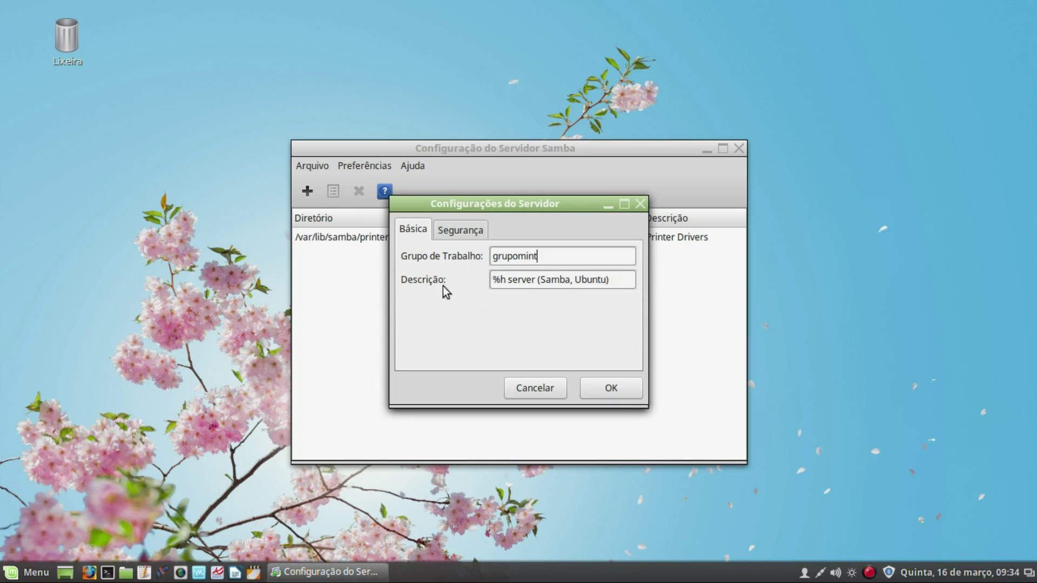
Step: In the server's security settings, choose Usuário as the authentication mode and Sim for encrypting passwords
click(461, 231)
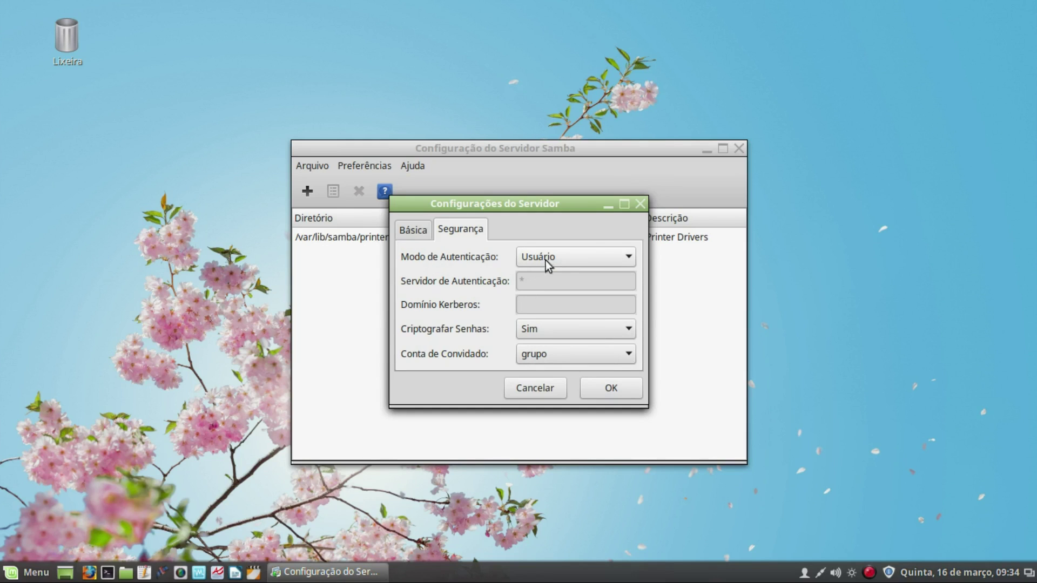
click(628, 258)
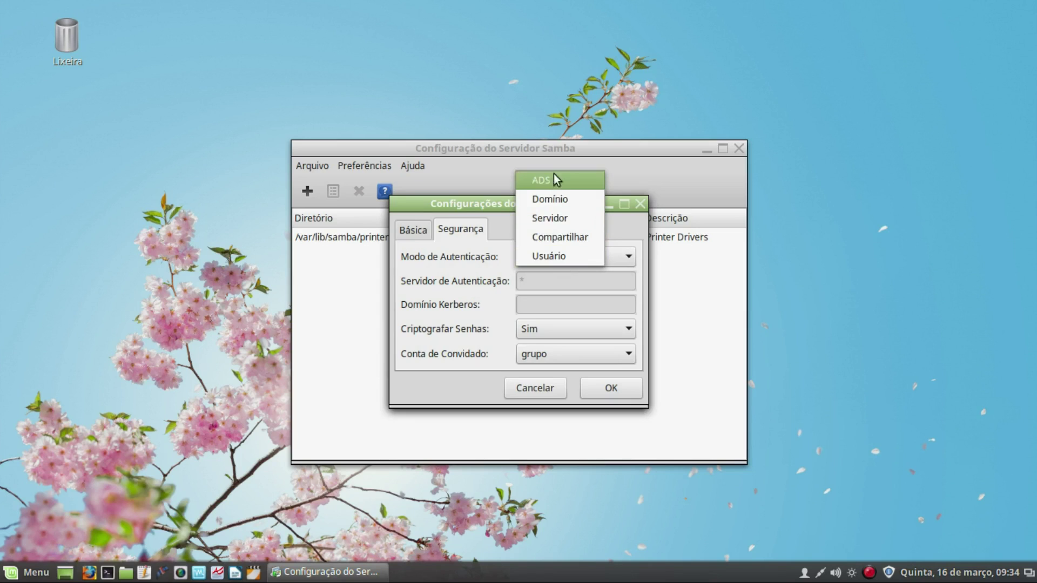
click(558, 260)
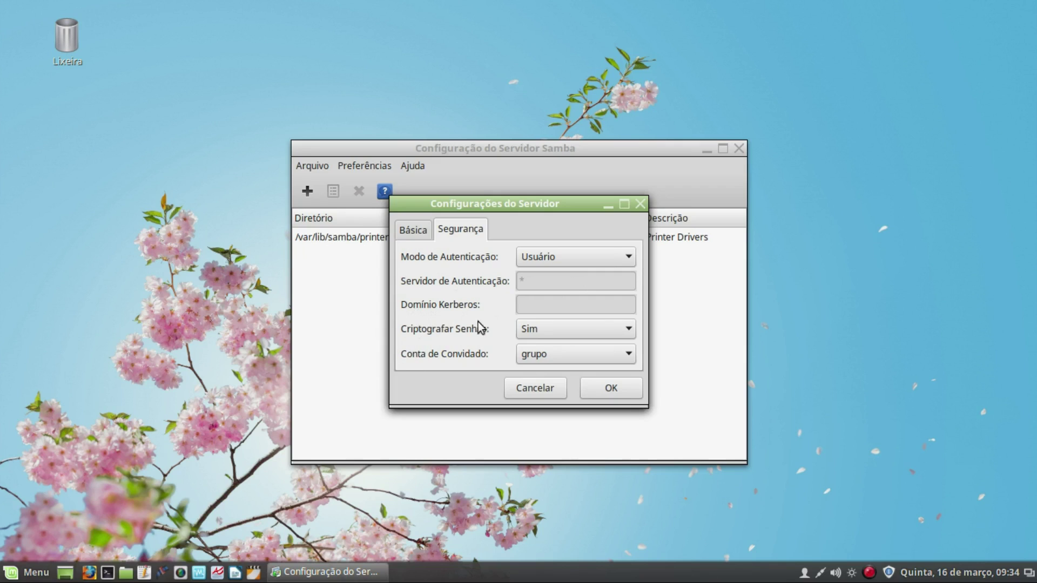
click(629, 330)
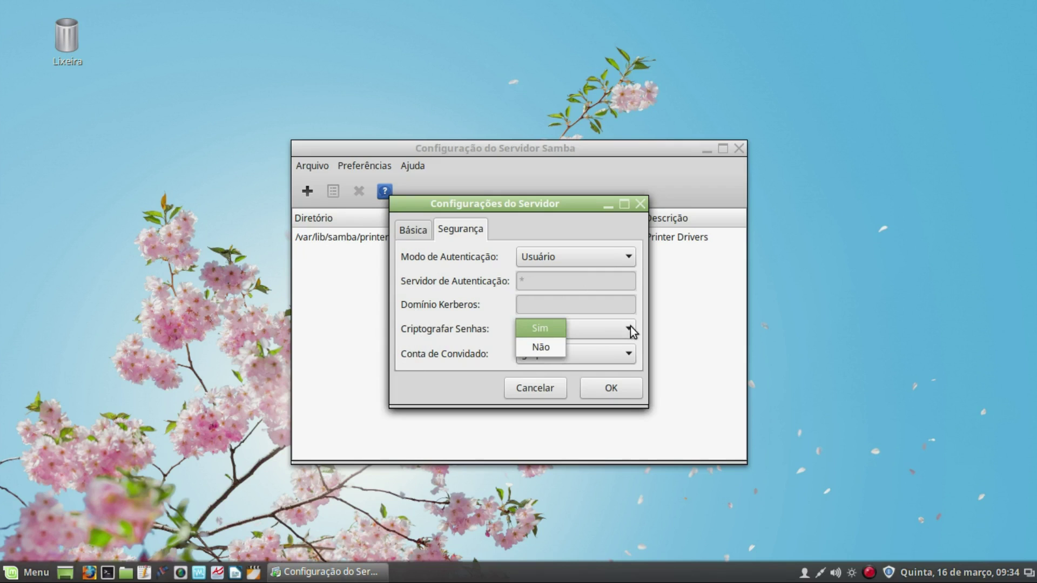
click(539, 330)
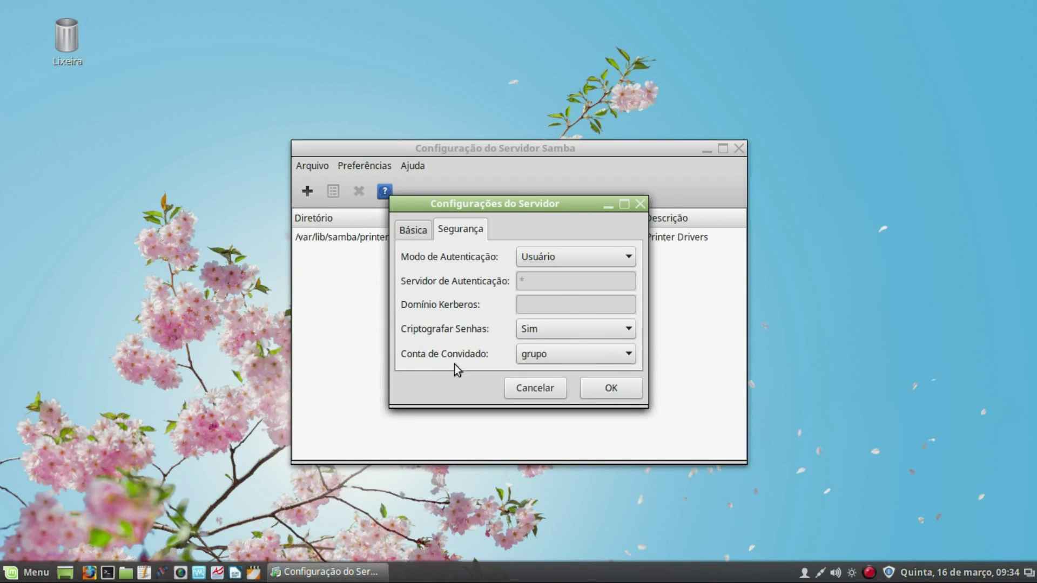
Step: Choose grupo as the guest account in the server's security settings and apply the server settings
click(631, 355)
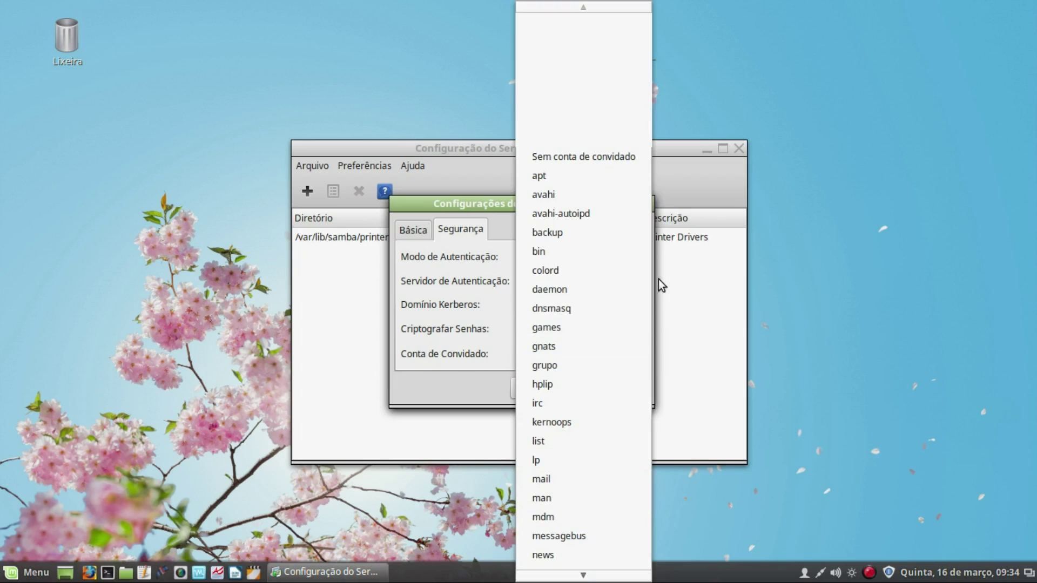
click(548, 366)
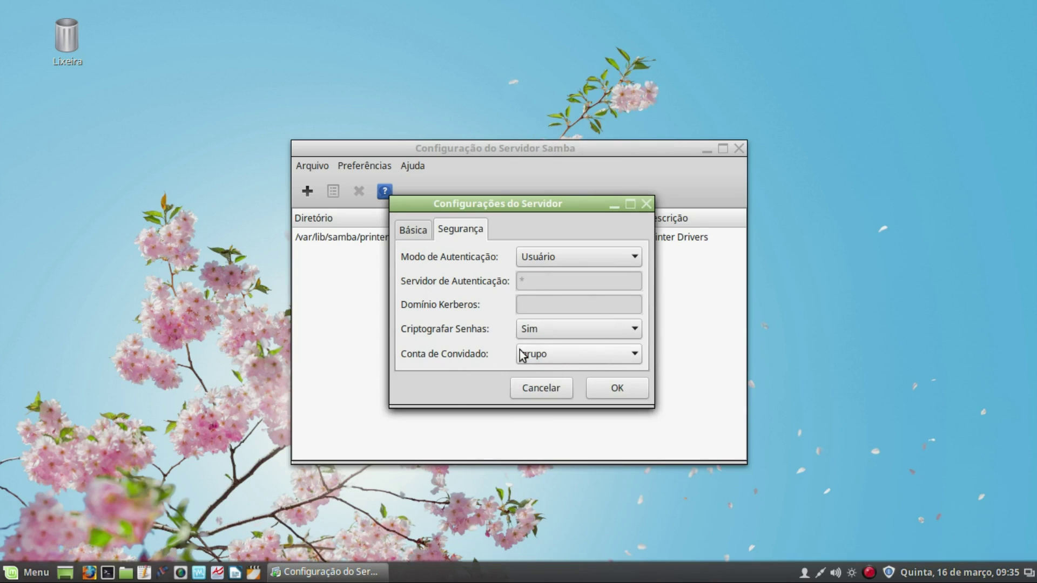
click(627, 390)
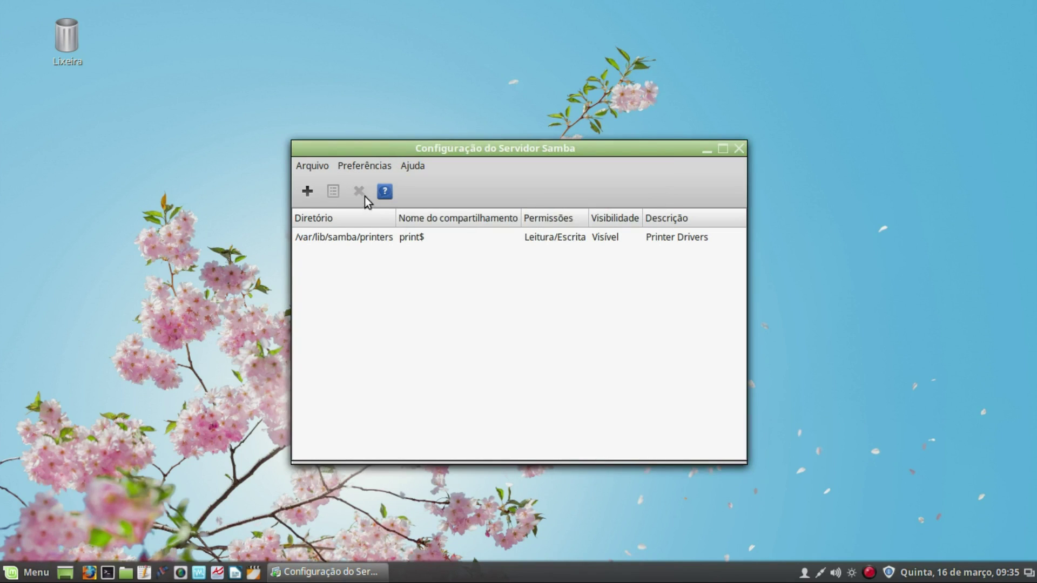
Step: Reopen the server settings to check the basic and security values, and close them unchanged
click(374, 169)
click(395, 185)
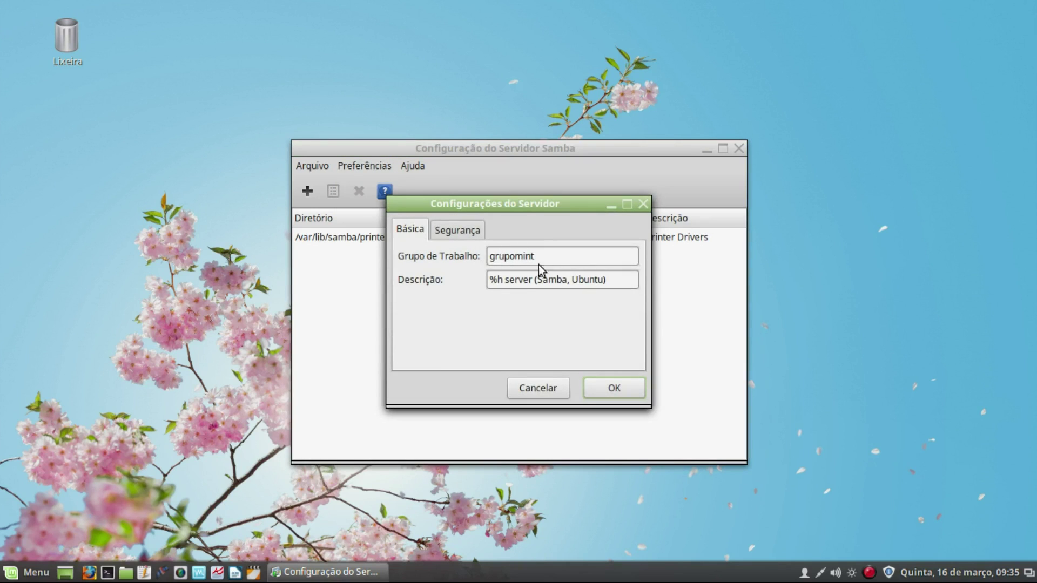
click(458, 231)
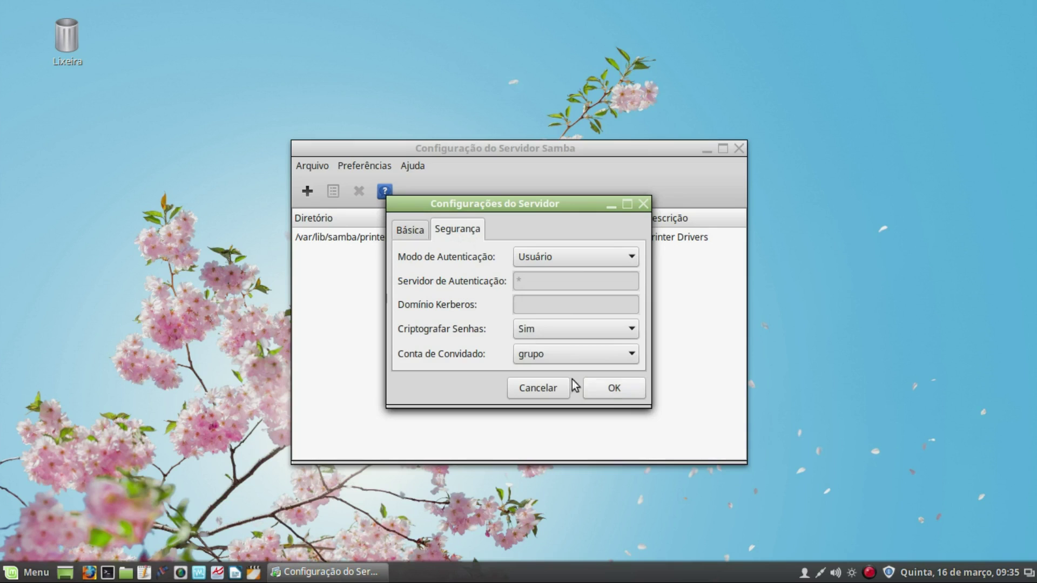
click(611, 392)
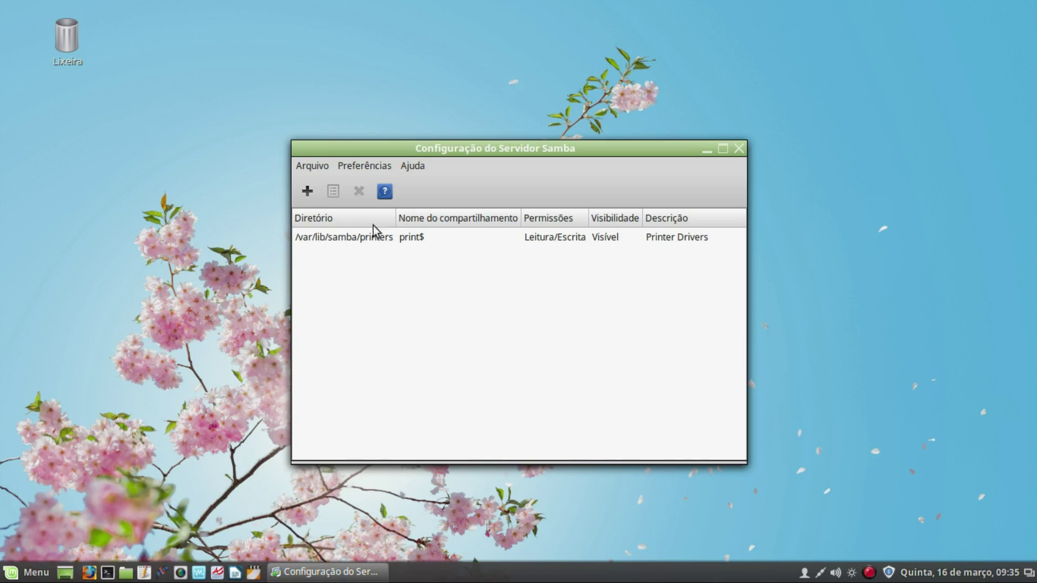
Step: Review the basic and access properties of the print$ share without changing them
click(334, 237)
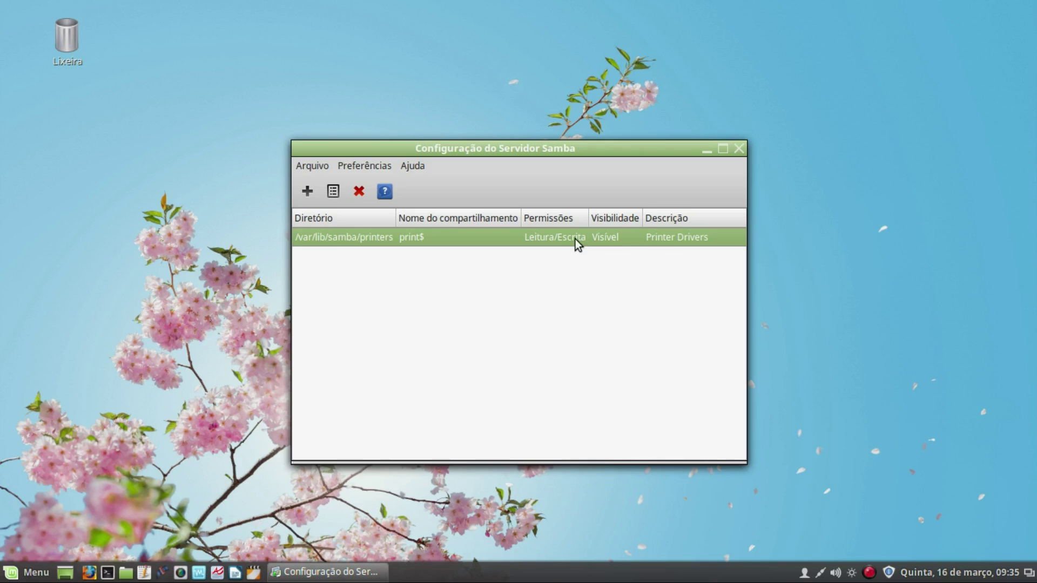
click(317, 167)
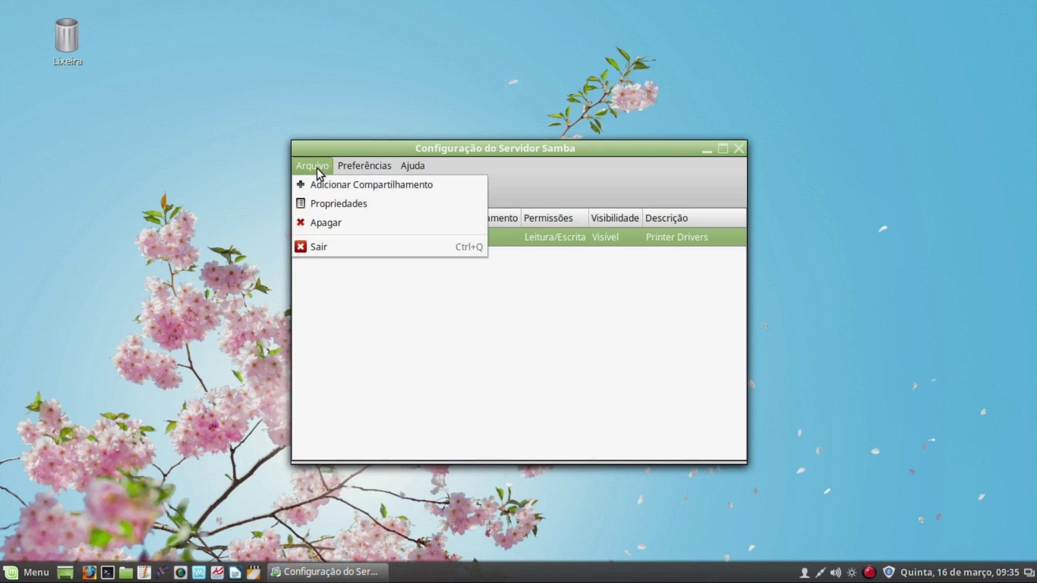
click(345, 207)
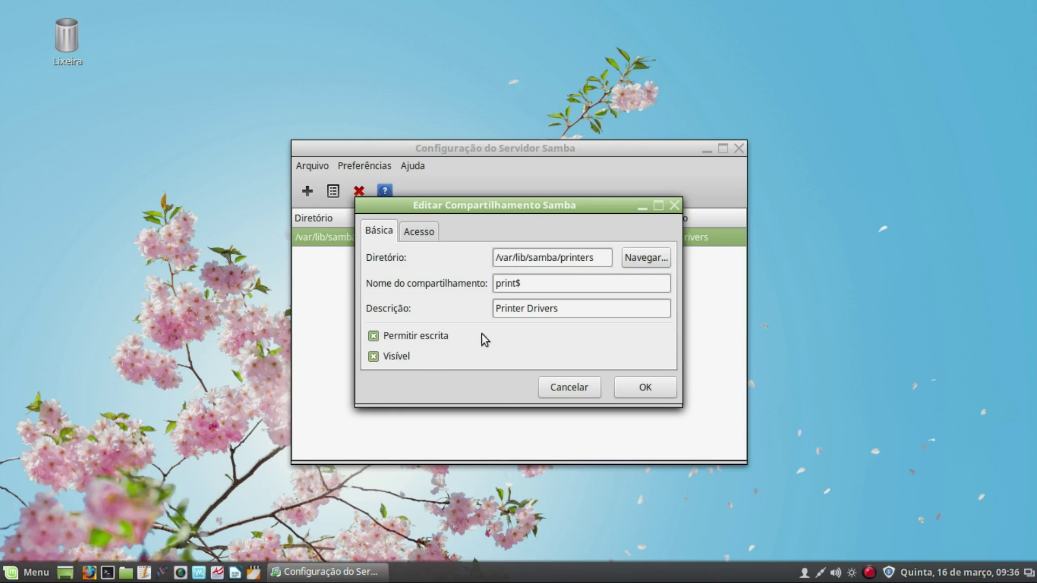
click(429, 234)
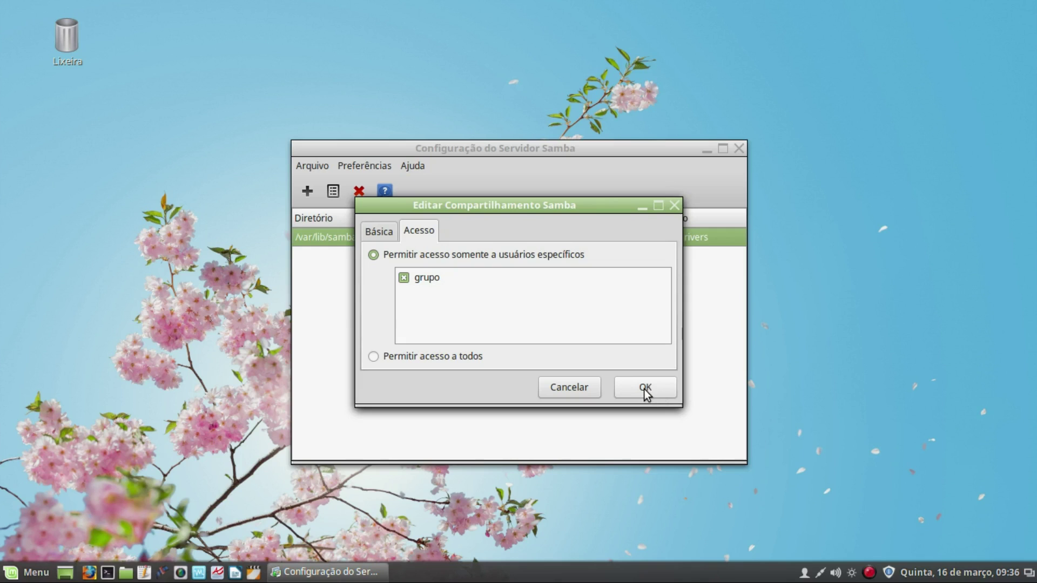
click(568, 392)
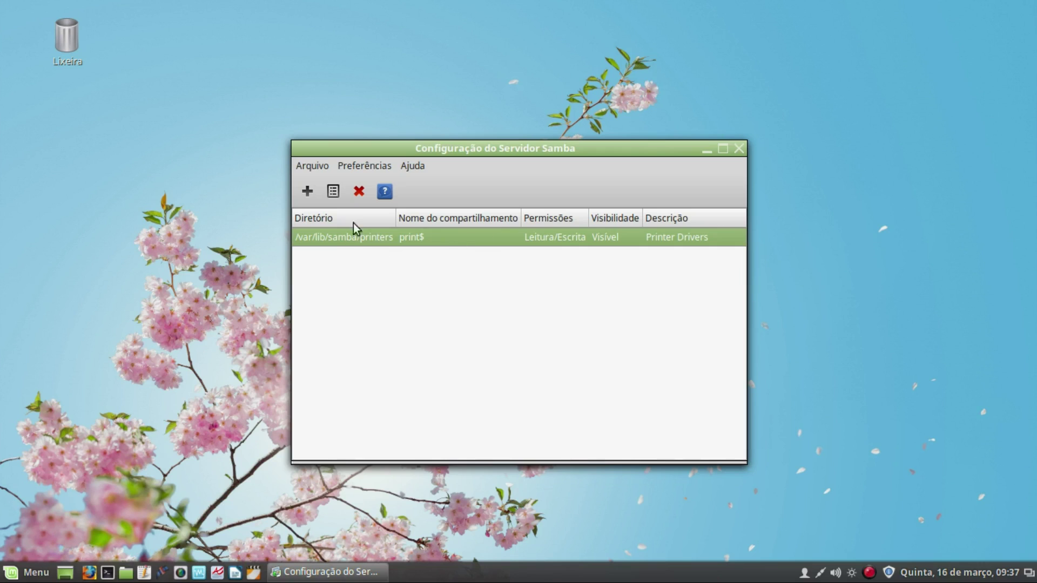
Step: Start a new Samba share and choose the Compartilhada folder in the user's home folder as its directory
click(312, 168)
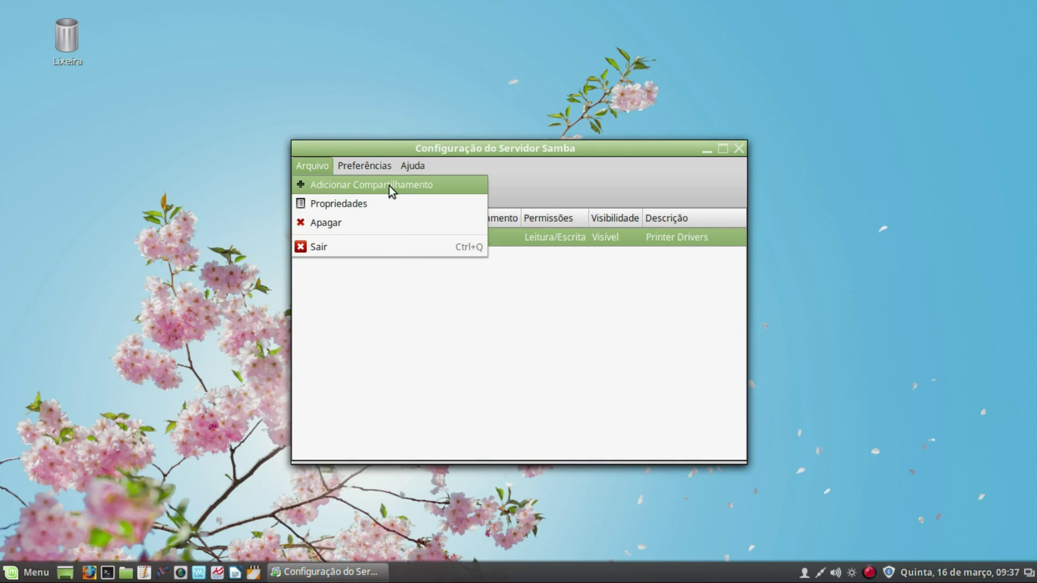
click(384, 315)
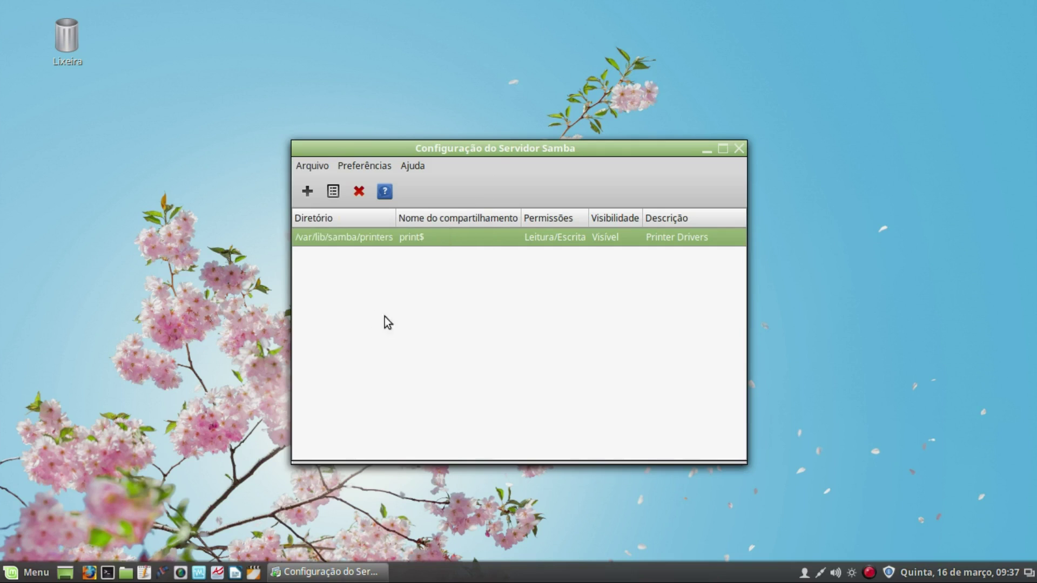
click(308, 192)
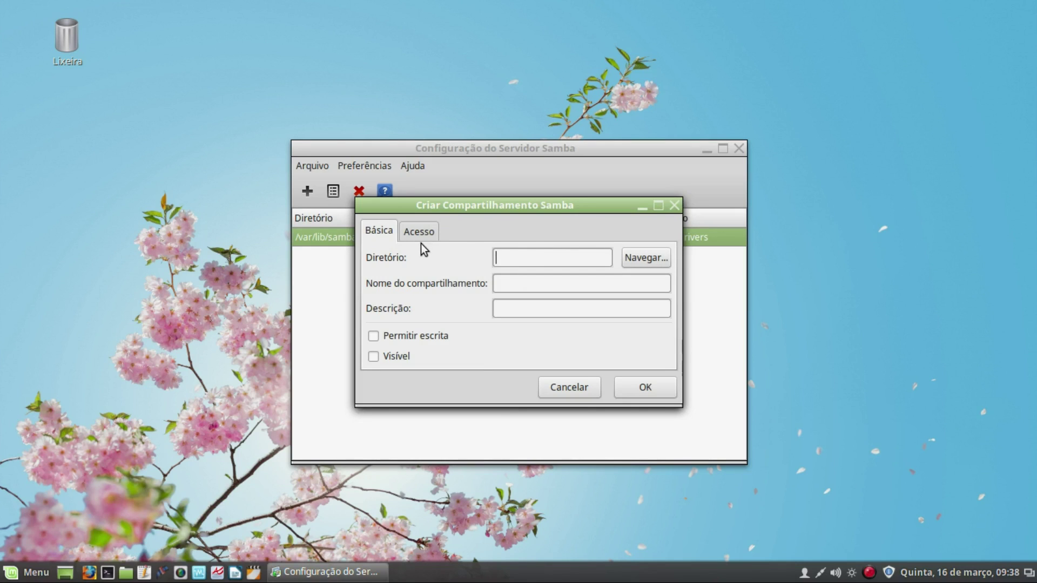
click(656, 262)
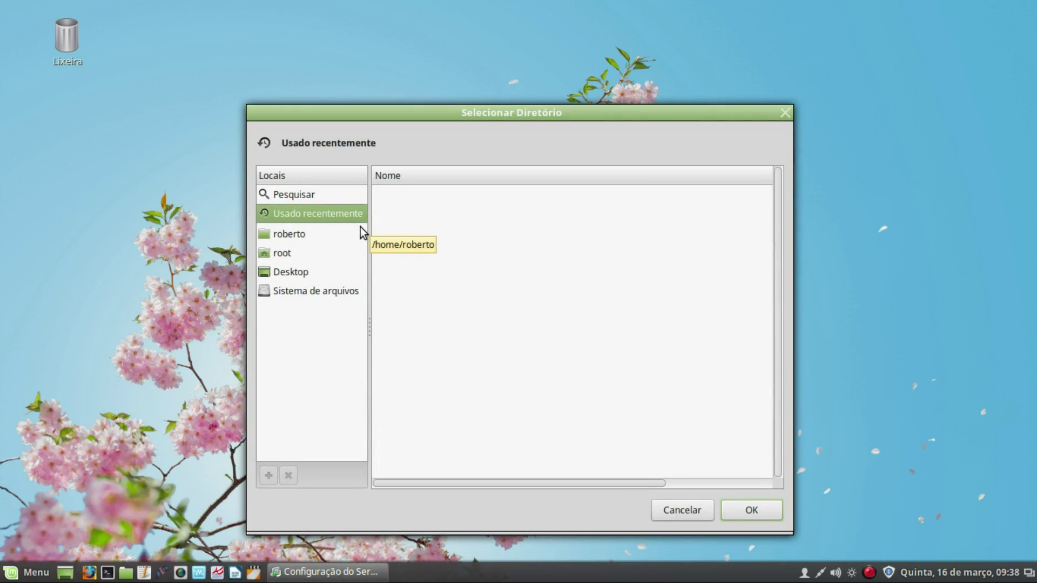
click(286, 237)
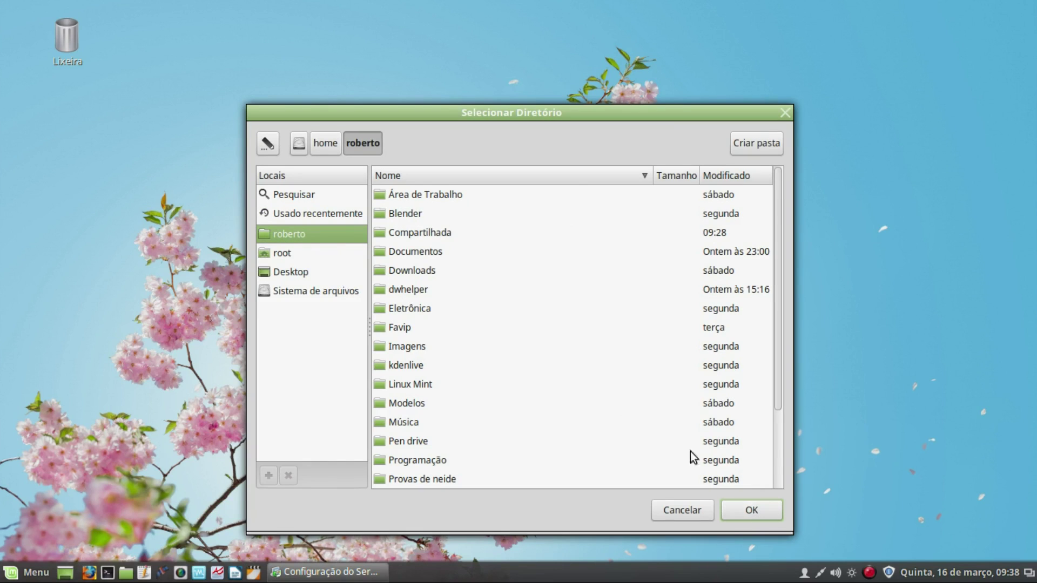
click(423, 234)
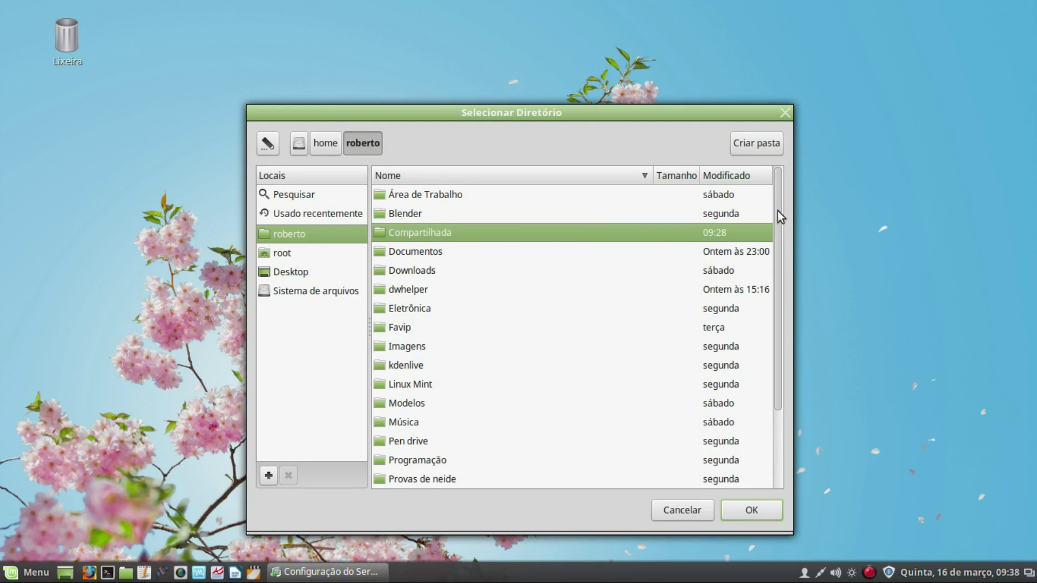
drag(775, 194, 783, 356)
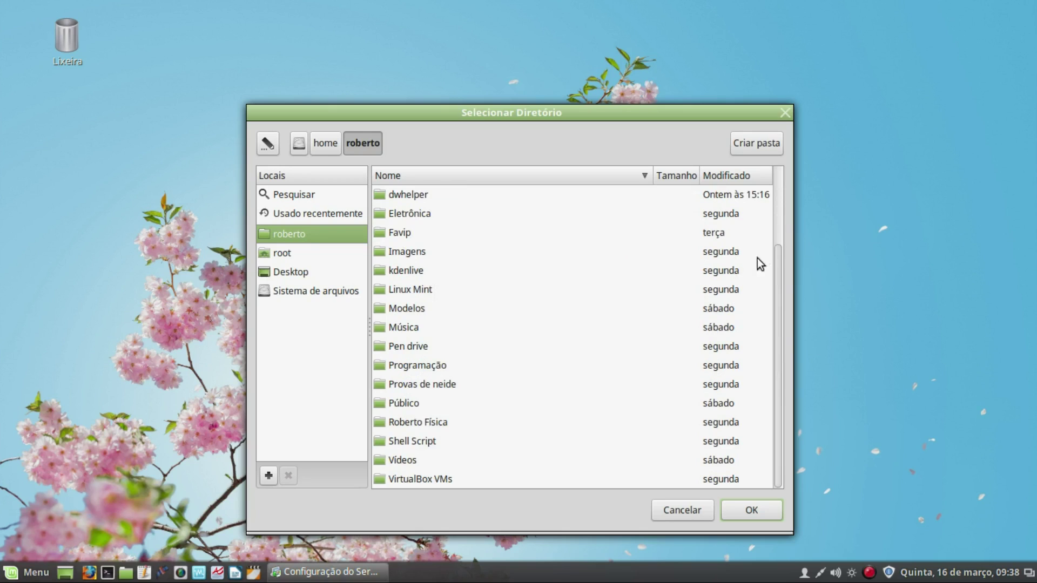
drag(778, 291, 779, 219)
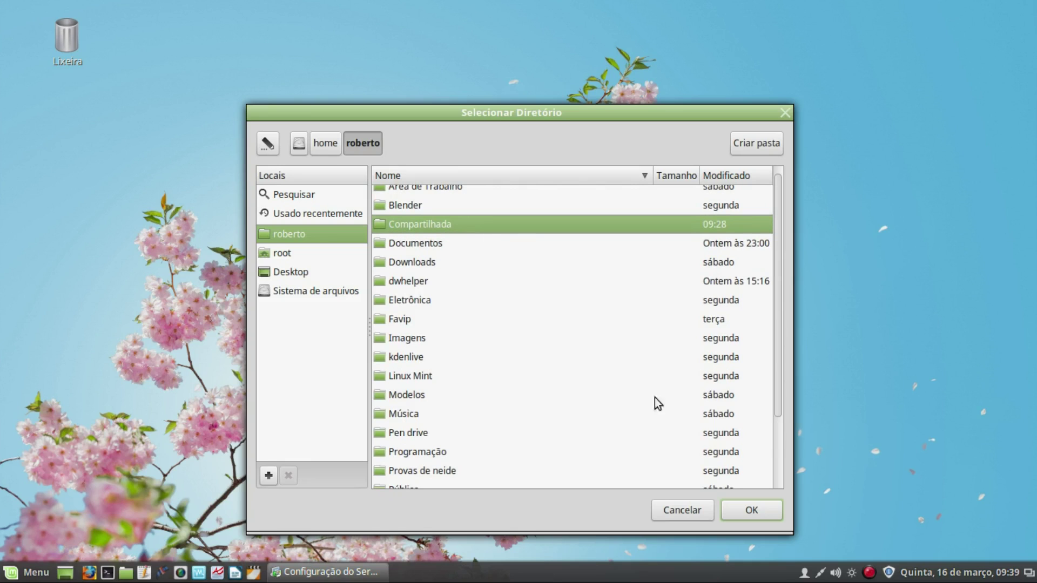
click(758, 516)
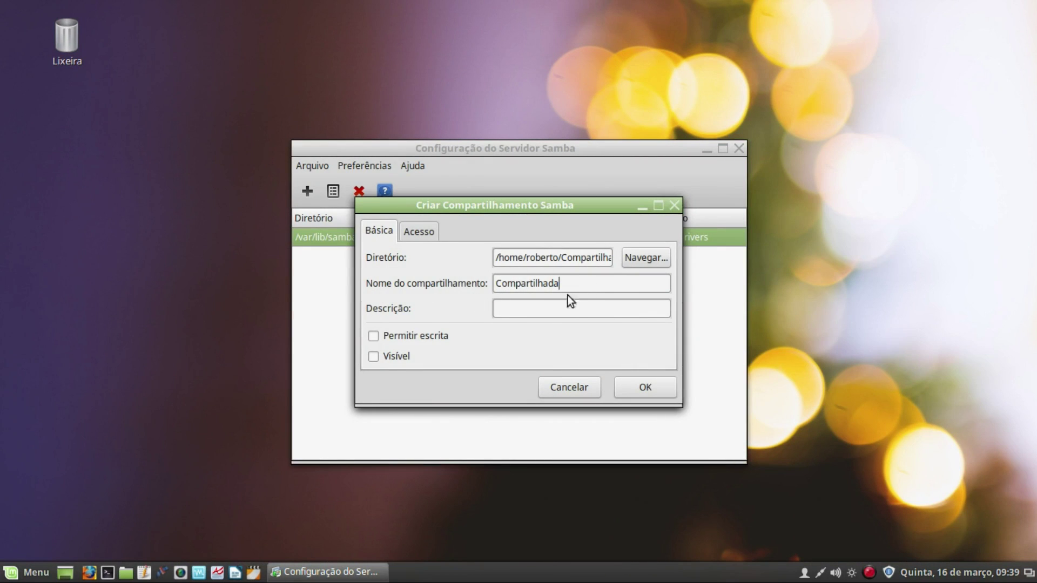
Step: Name the share Compartilhada em rede, describe it as Arquivos disponíveis na rede, and make it writable and visible
text(em rede)
click(504, 310)
text(Arquivos disponíveis na re)
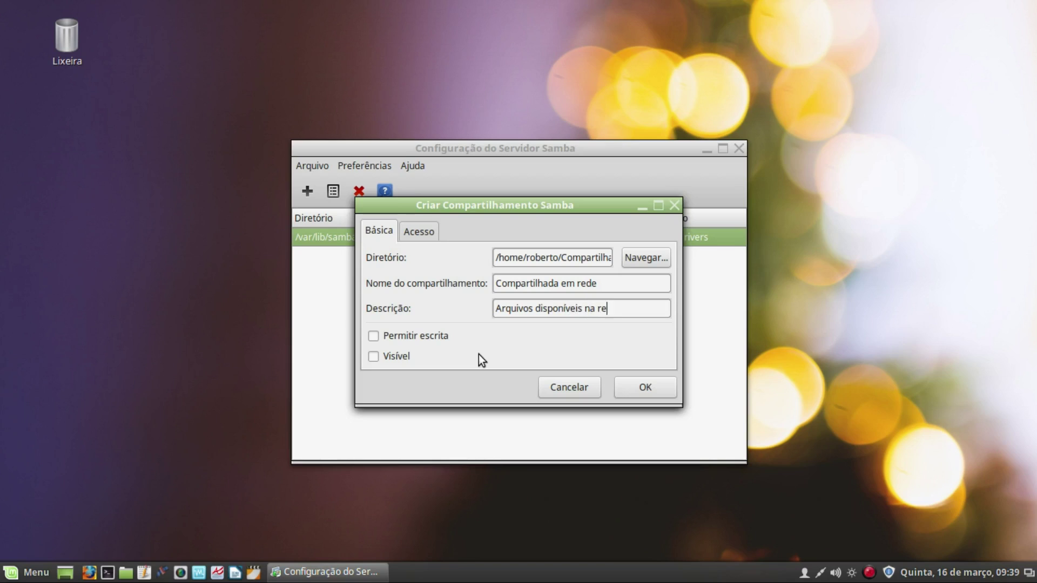
text(de)
click(375, 336)
Step: Restrict the new share's access to the specific user grupo and create the share
click(422, 233)
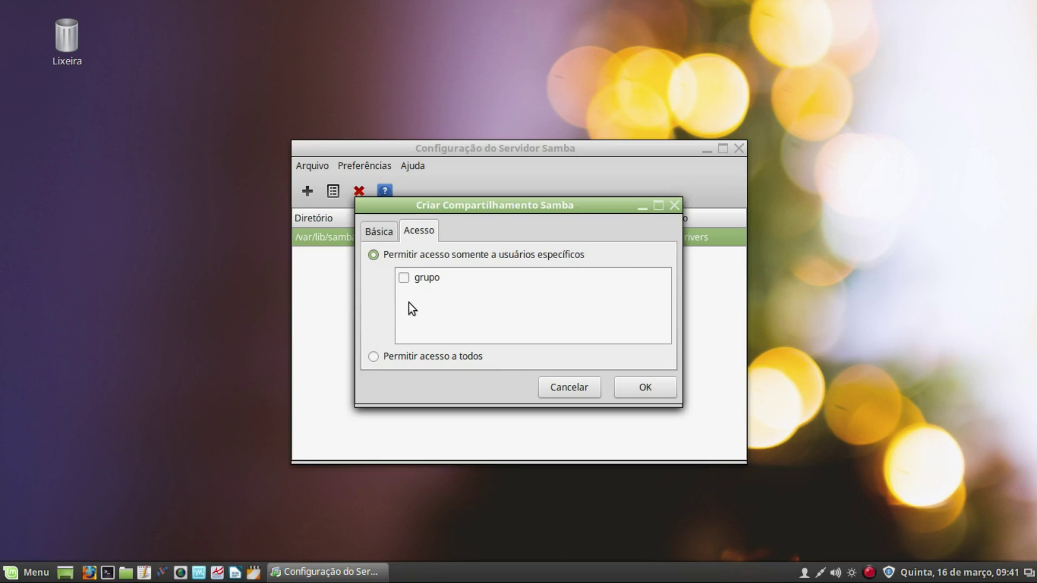
click(403, 278)
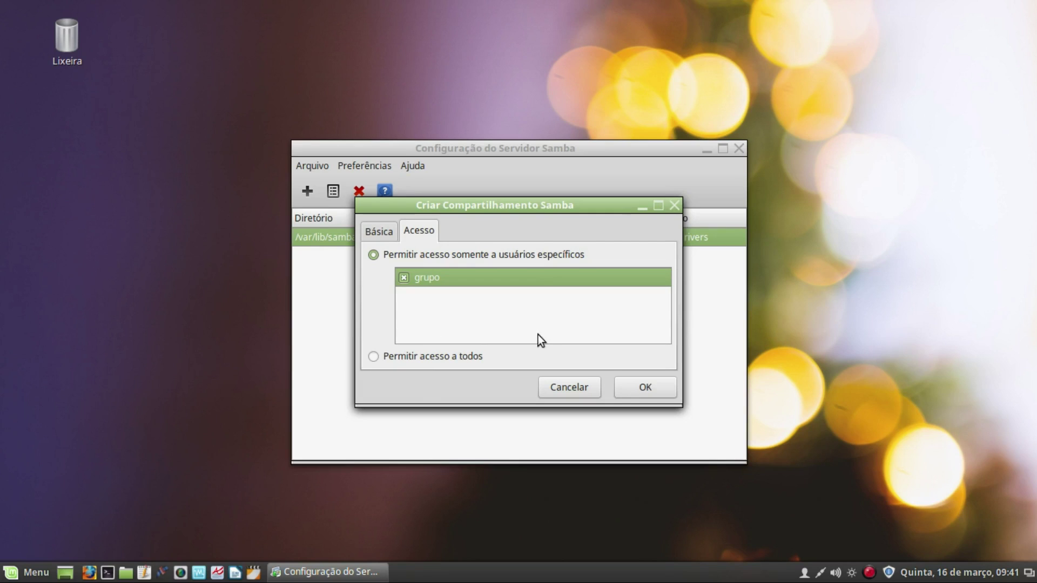
click(654, 394)
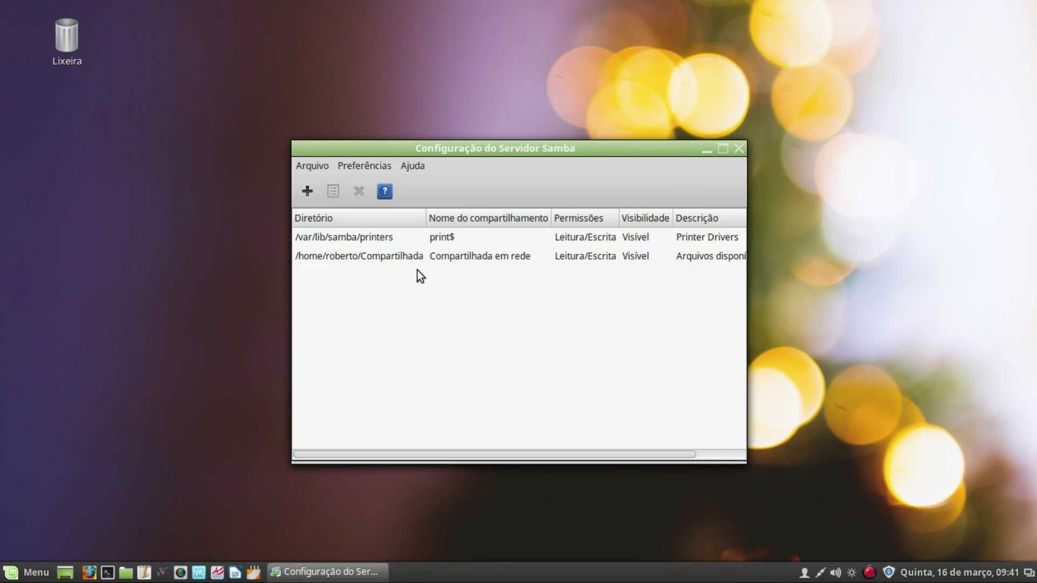
Step: Review the basic and access properties of the Compartilhada em rede share, and close the Samba server configuration
click(370, 260)
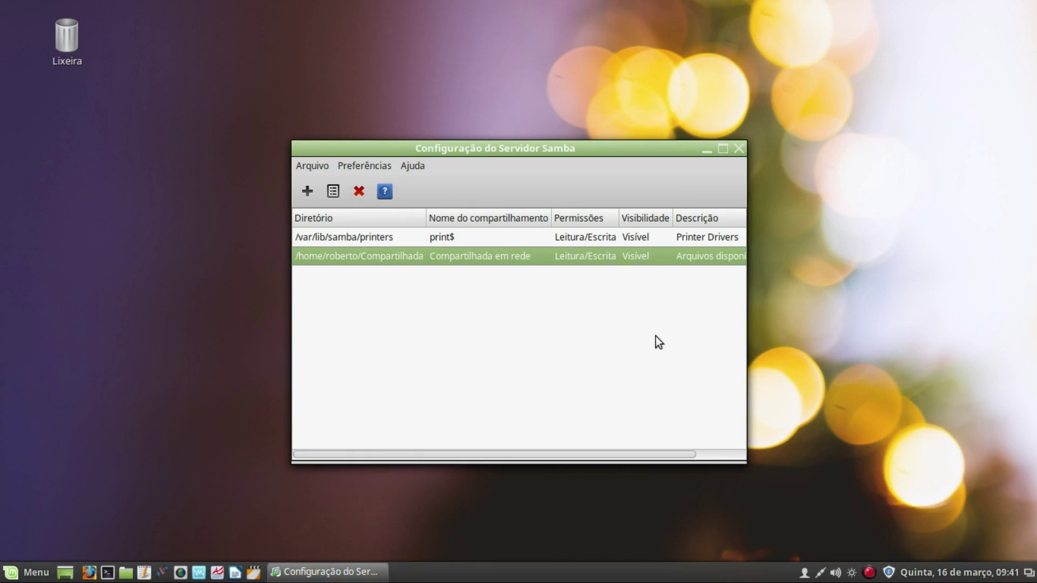
click(312, 167)
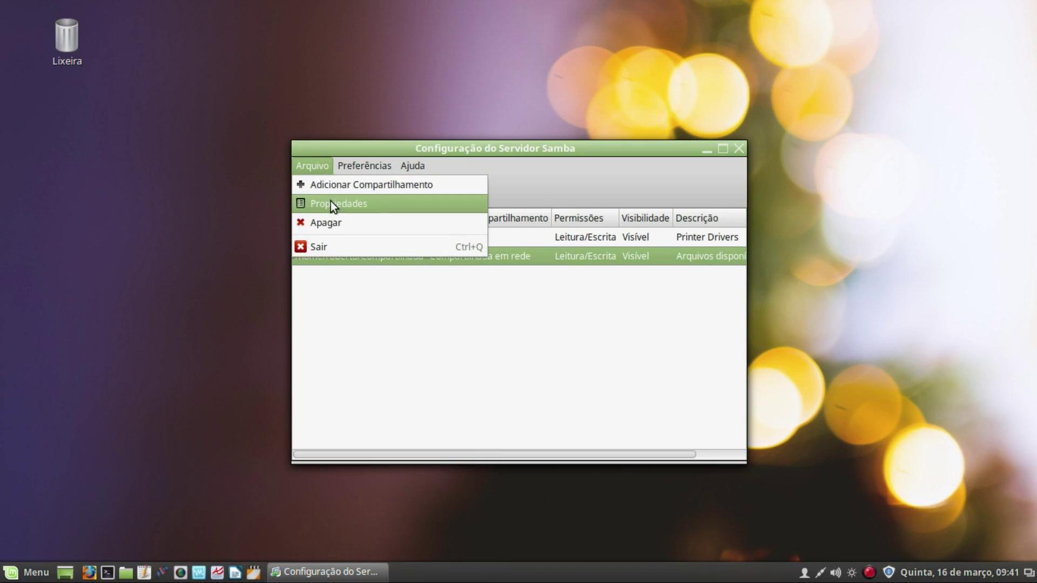
click(331, 205)
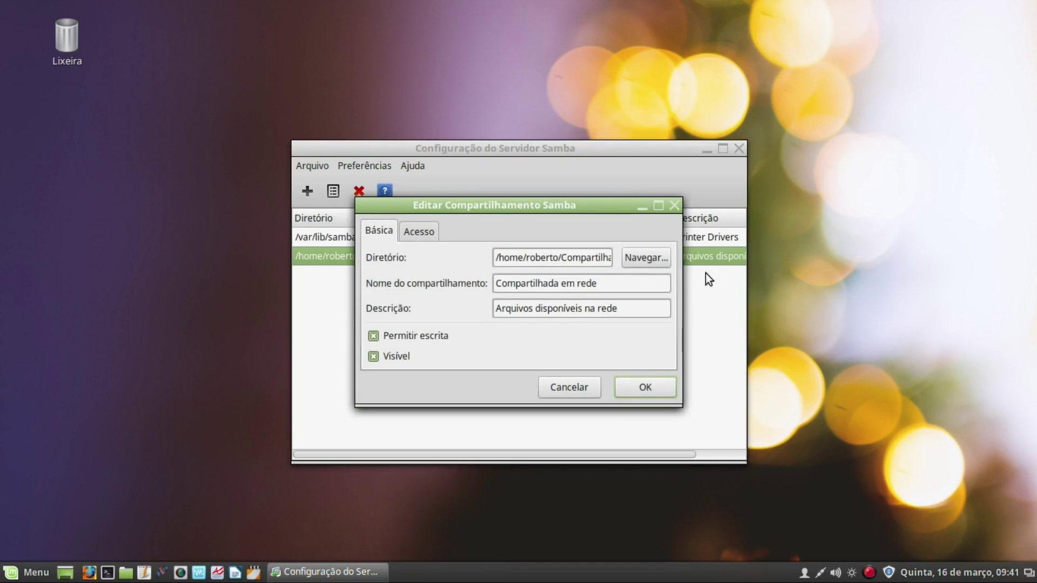
click(415, 233)
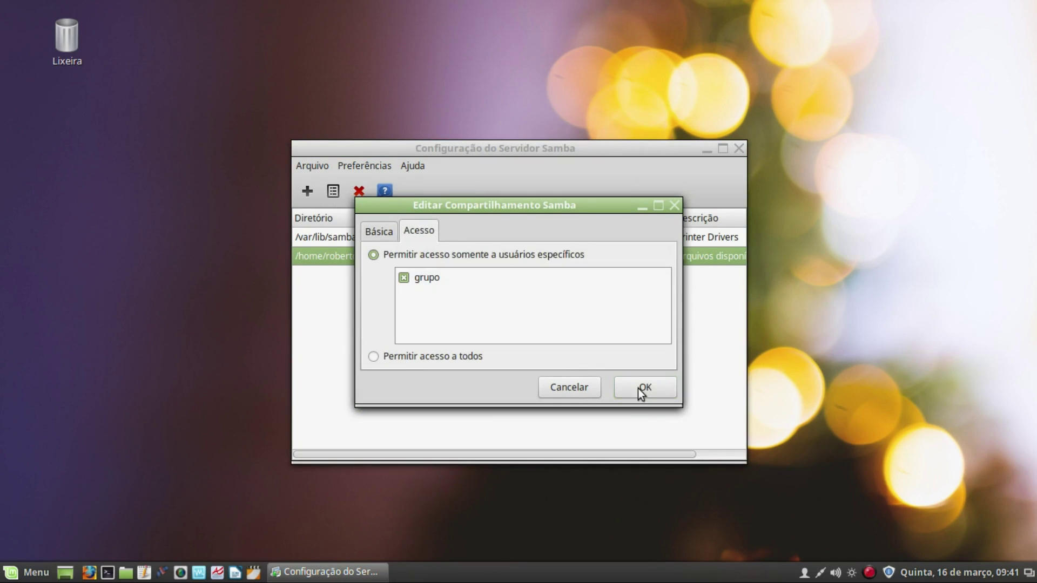
click(573, 388)
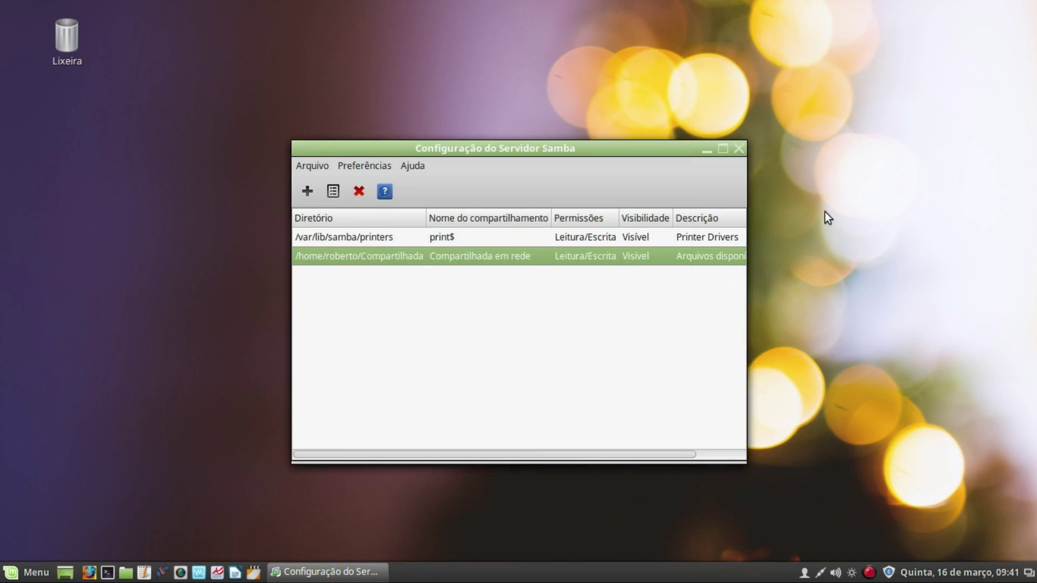
click(739, 149)
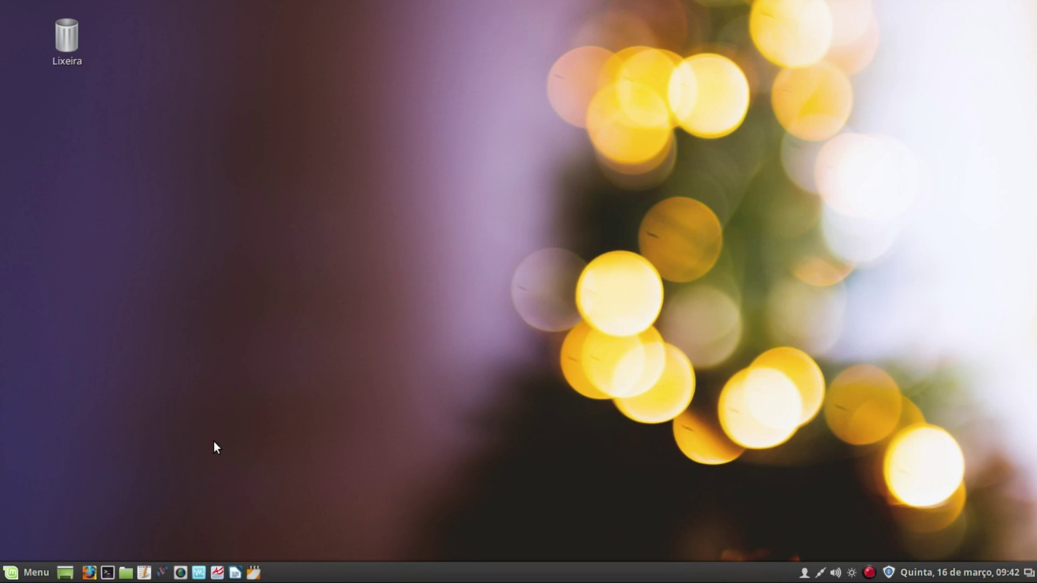
Step: Share the Compartilhada folder in the home folder, letting others create and delete files, and add the required permissions automatically
click(124, 573)
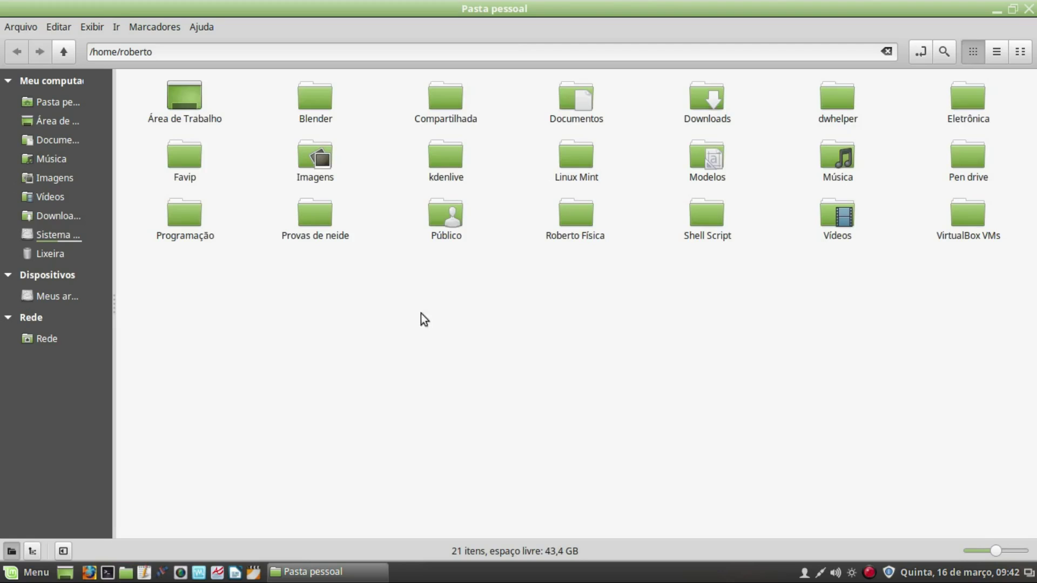
right_click(437, 99)
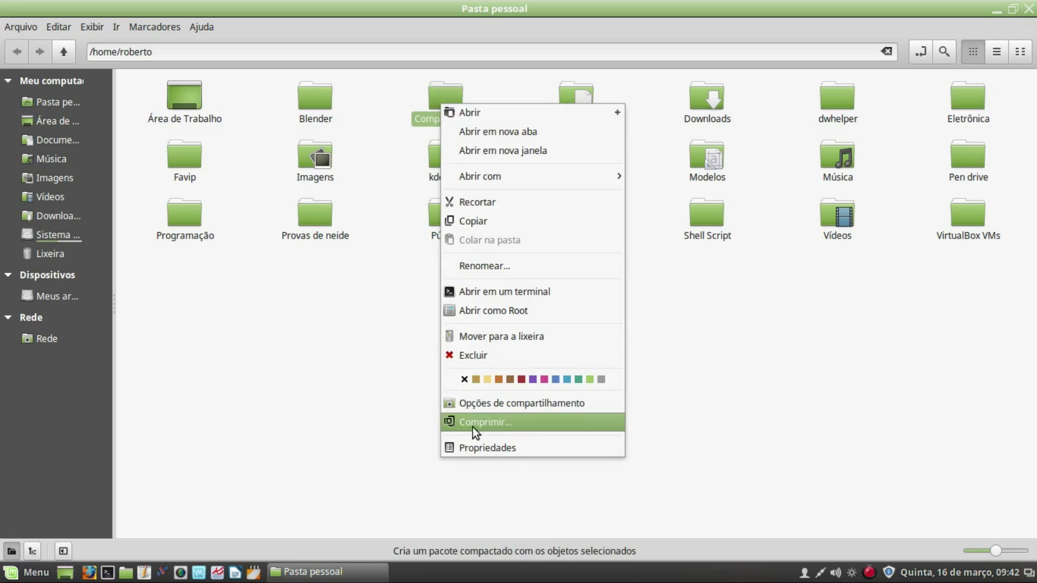
click(493, 404)
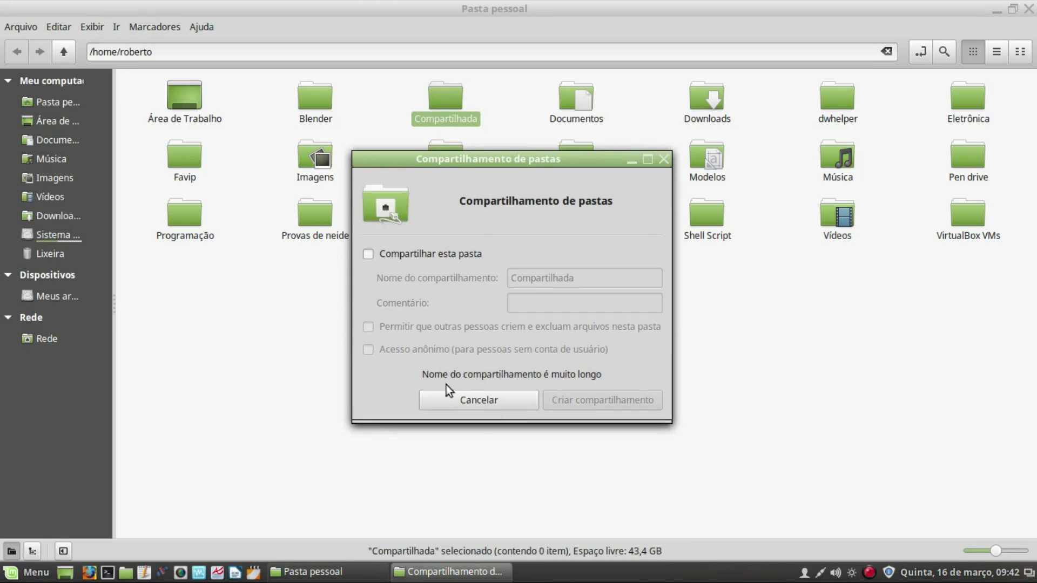
click(369, 257)
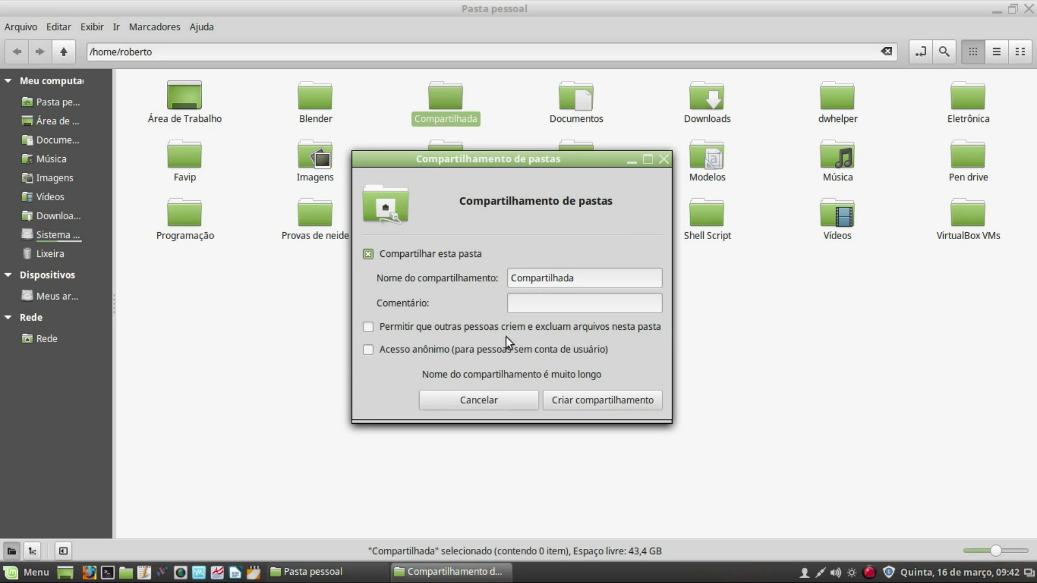
click(370, 327)
click(587, 398)
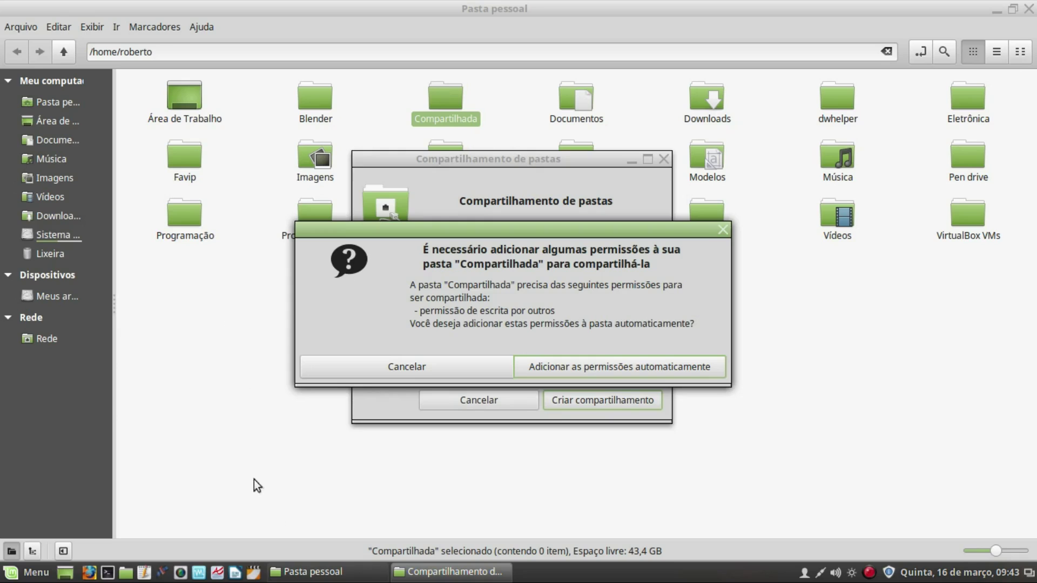
click(684, 369)
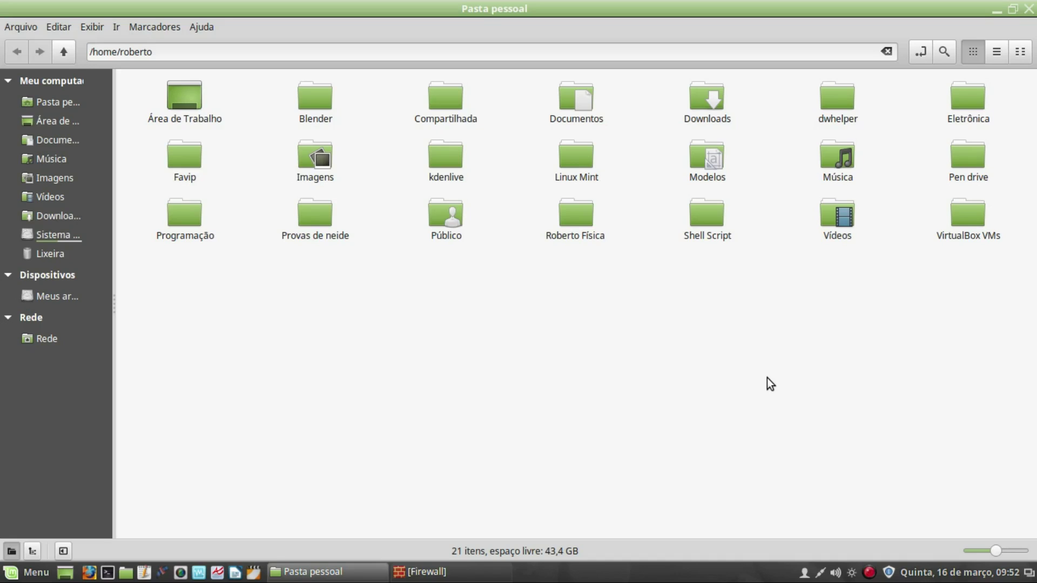
Step: Check the firewall's state and minimize its window
click(406, 571)
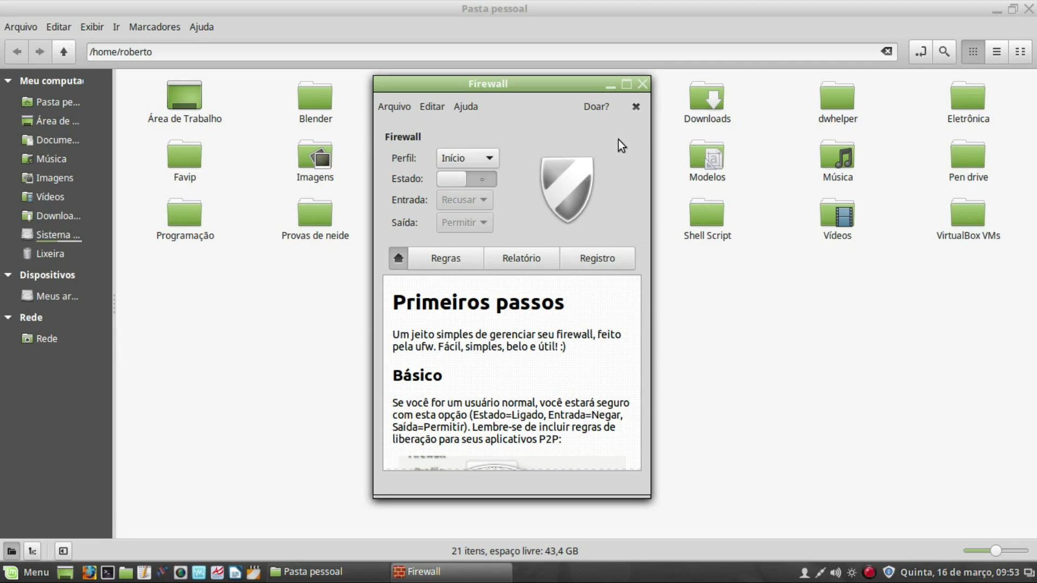
click(611, 86)
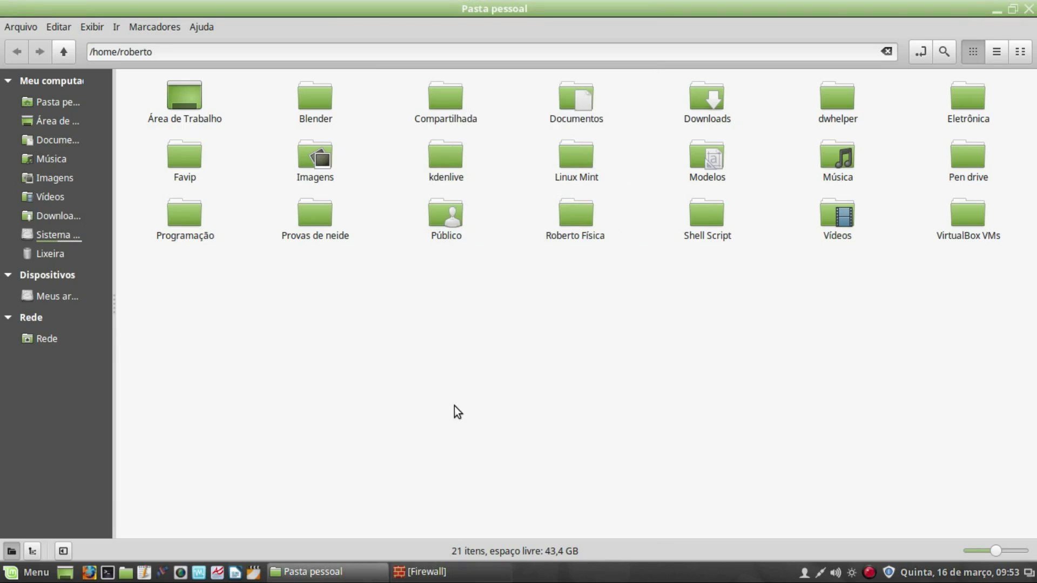
Step: Create the network share for the Compartilhada folder, with other people allowed to create and delete files in it
click(444, 101)
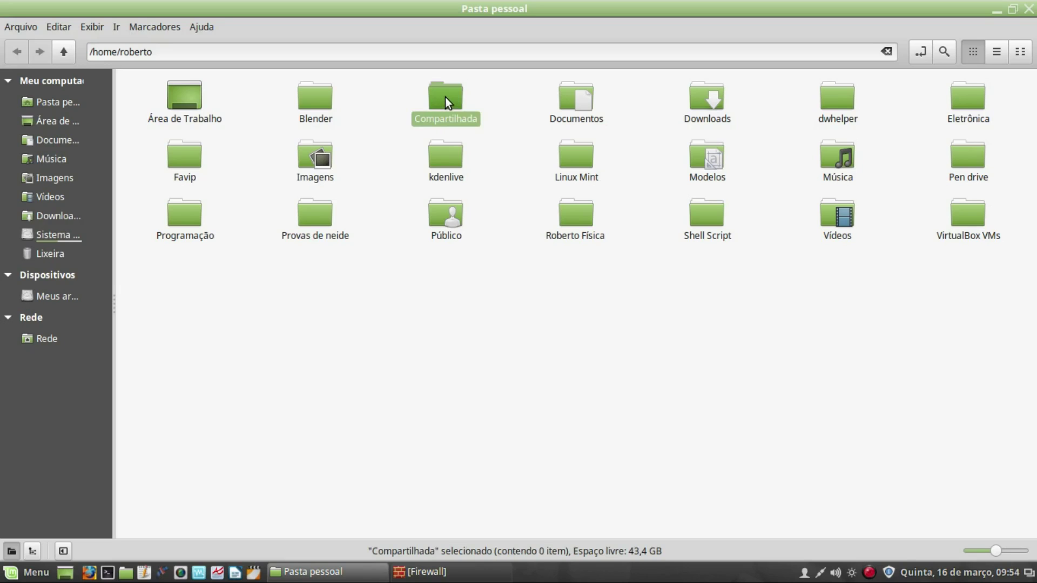
right_click(445, 98)
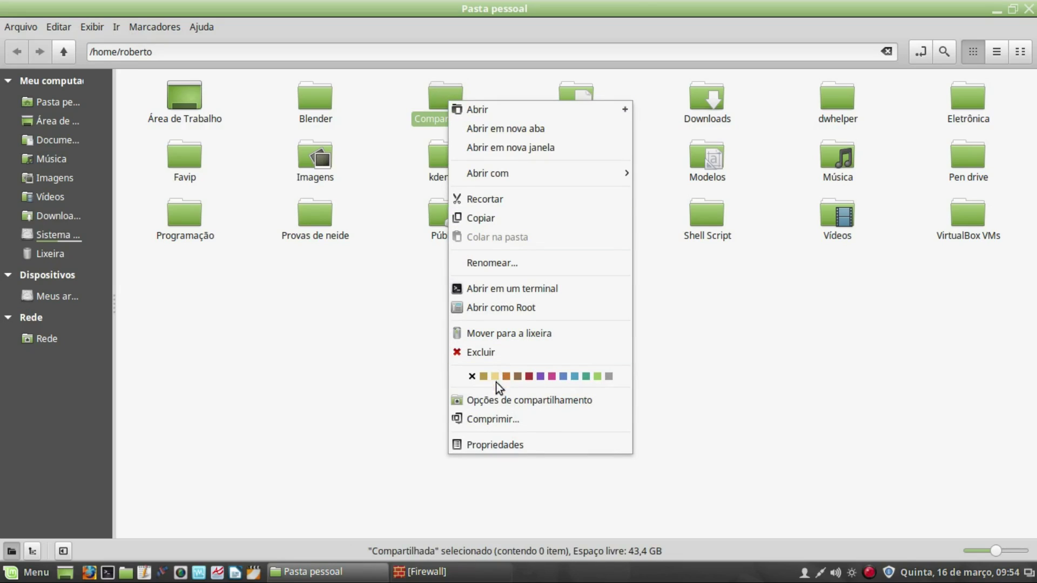
click(490, 401)
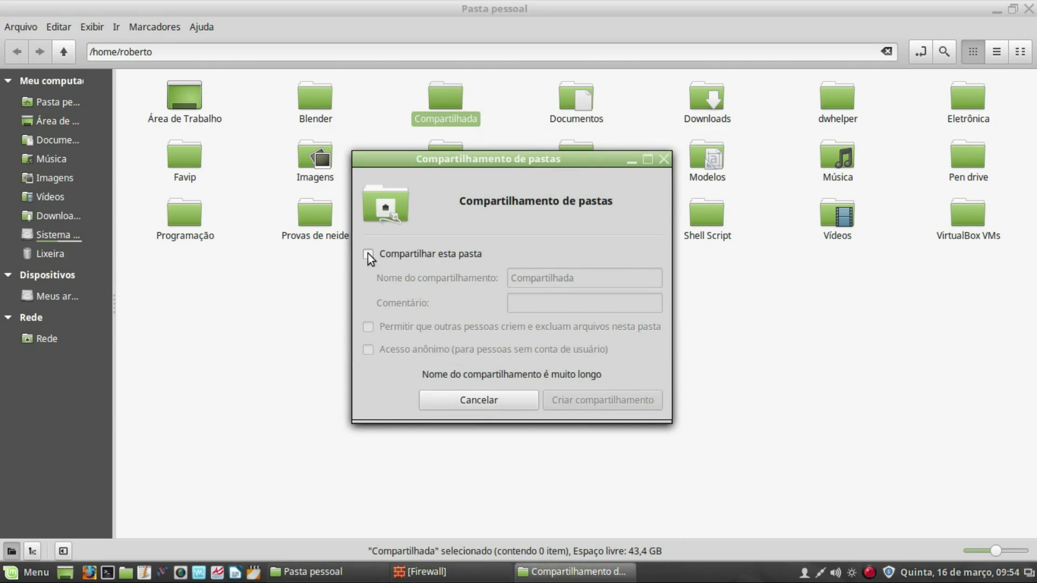
click(369, 253)
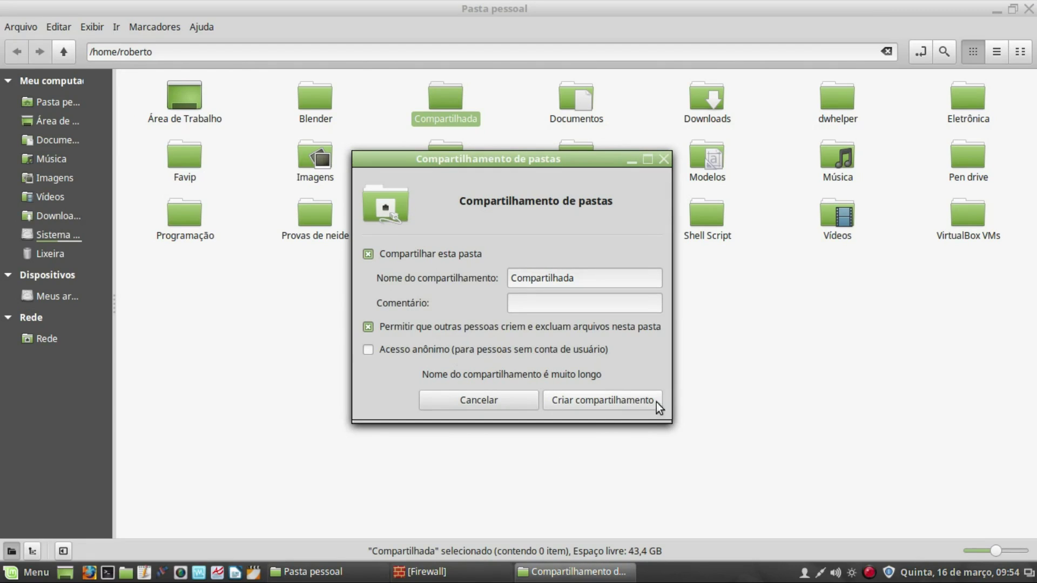
click(621, 401)
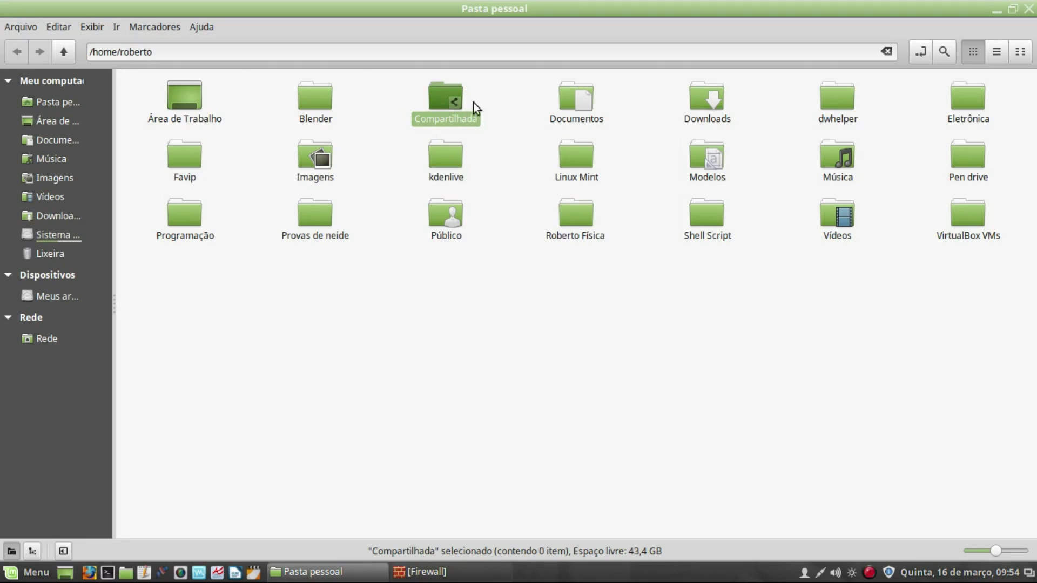
click(490, 143)
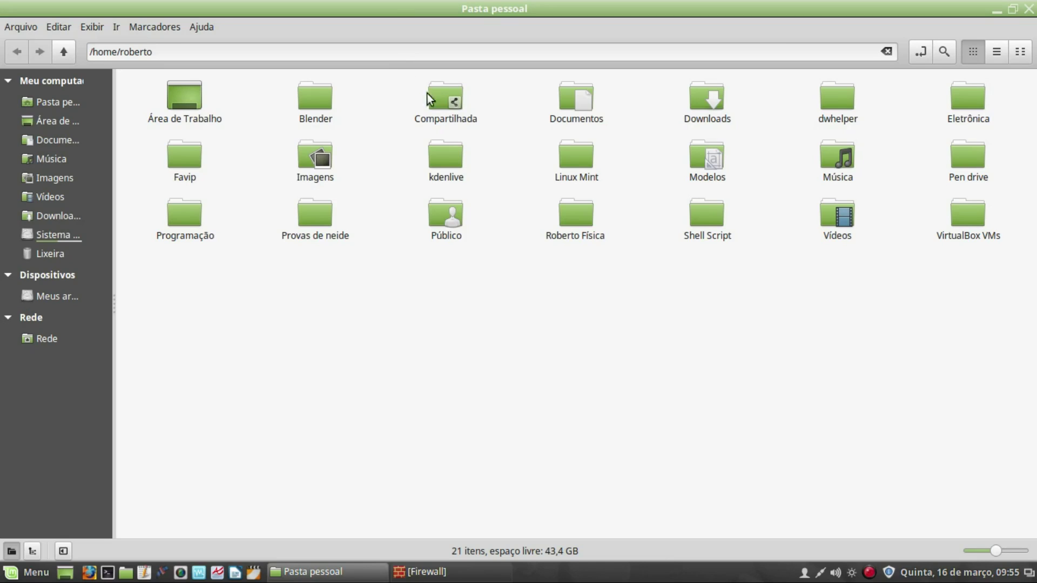
Step: Review the sharing options of the Compartilhada folder and leave them without changes
click(440, 101)
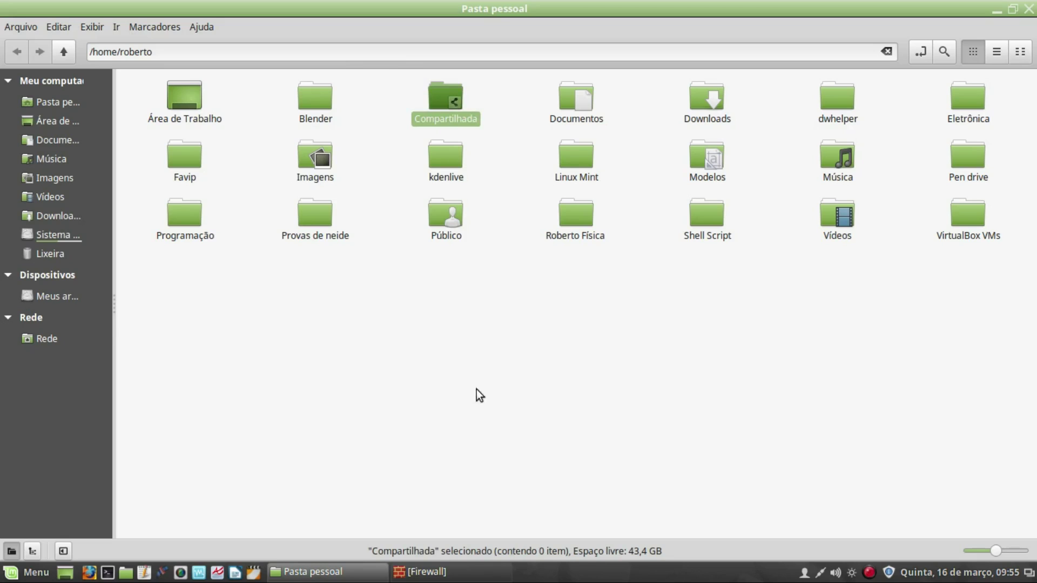
right_click(446, 97)
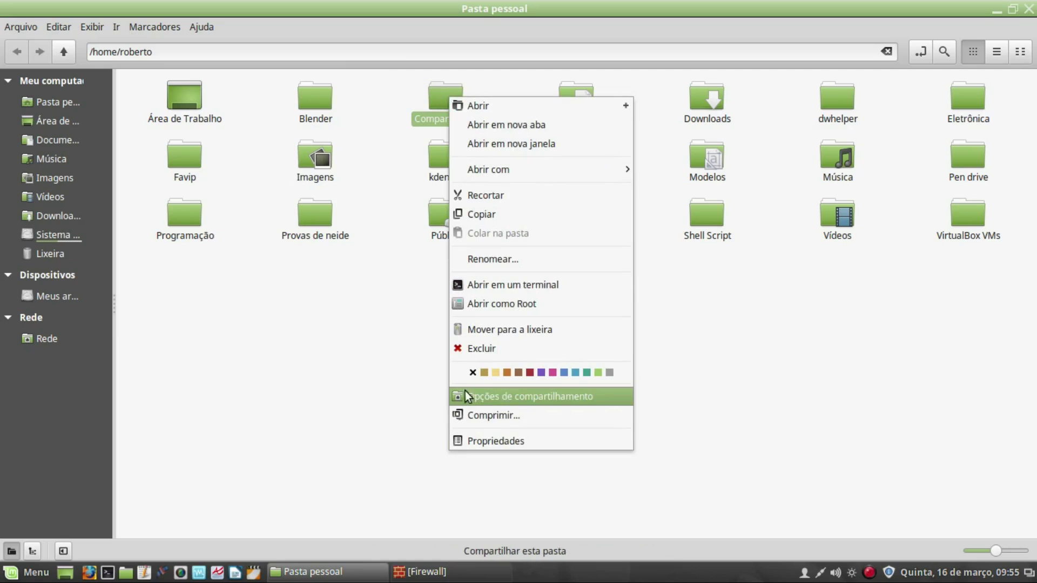
click(494, 396)
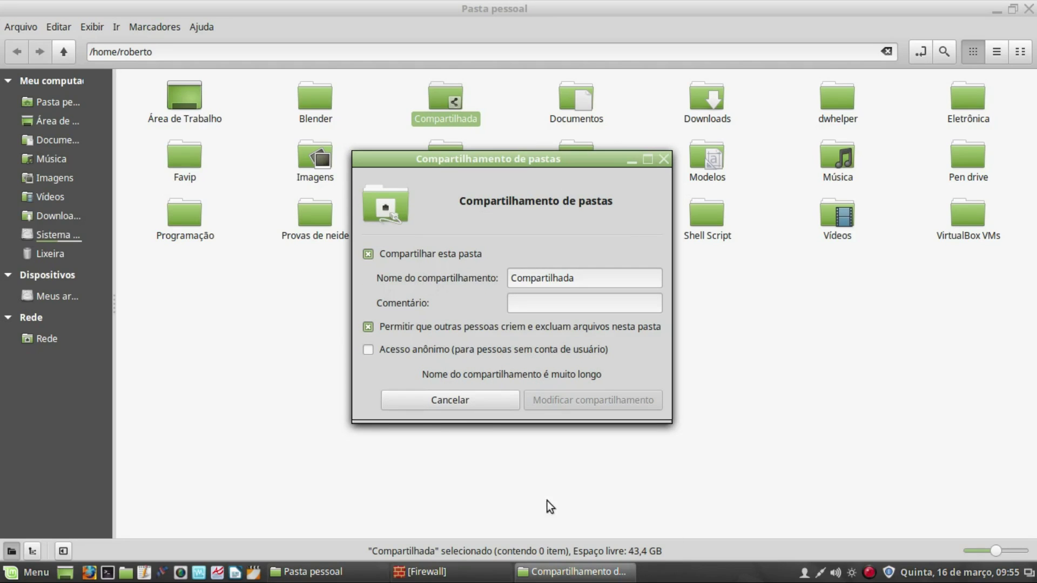
click(467, 401)
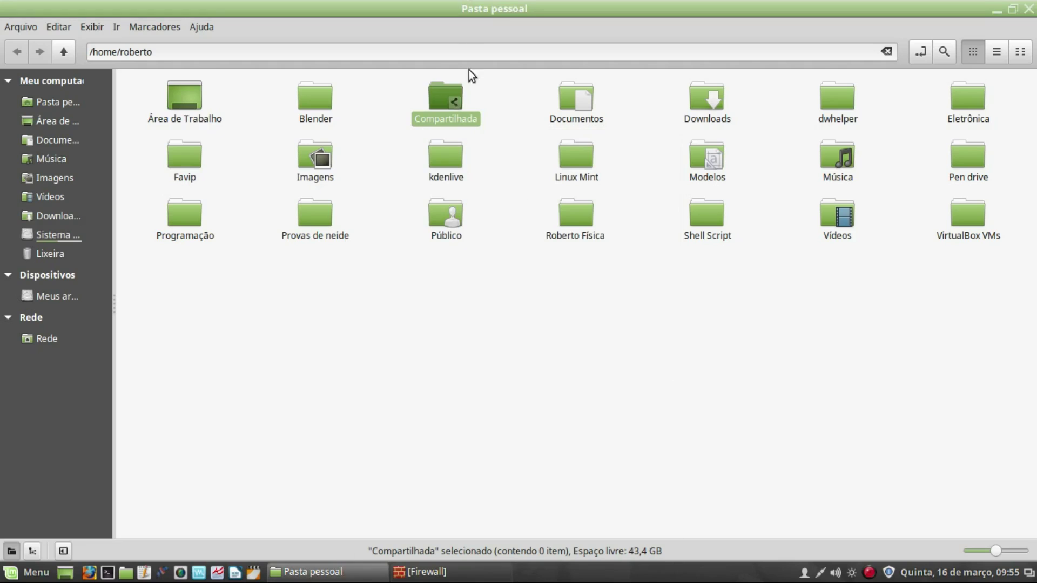
Step: Examine the permissions and sharing settings in the Compartilhada folder's properties, and close them
right_click(444, 98)
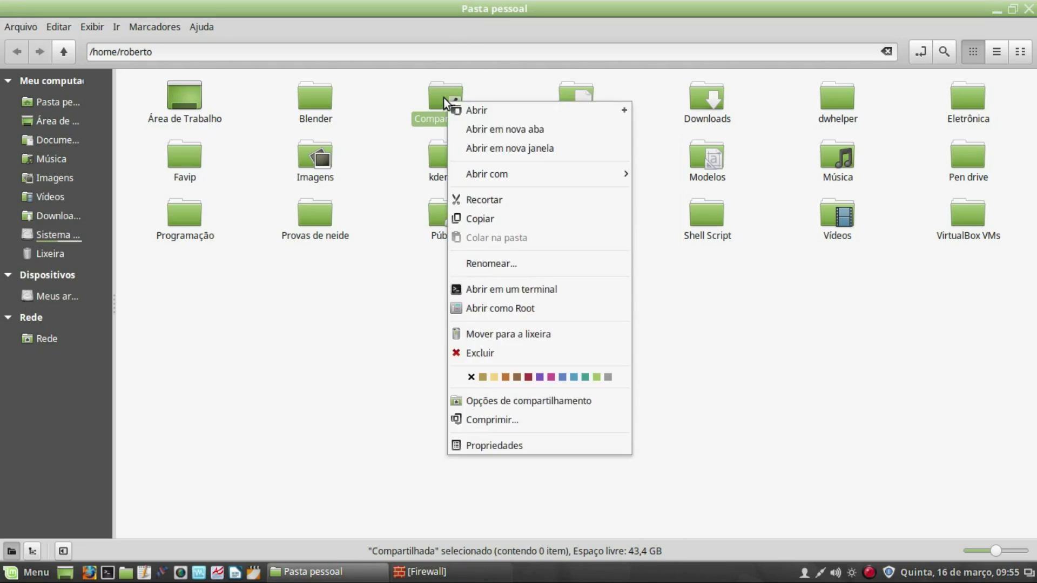
click(538, 448)
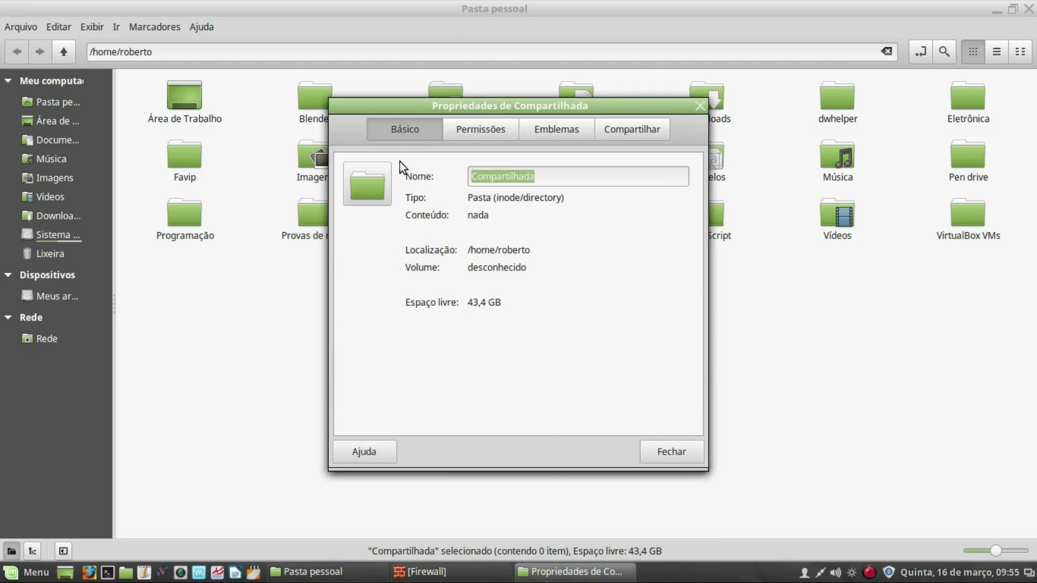
click(484, 128)
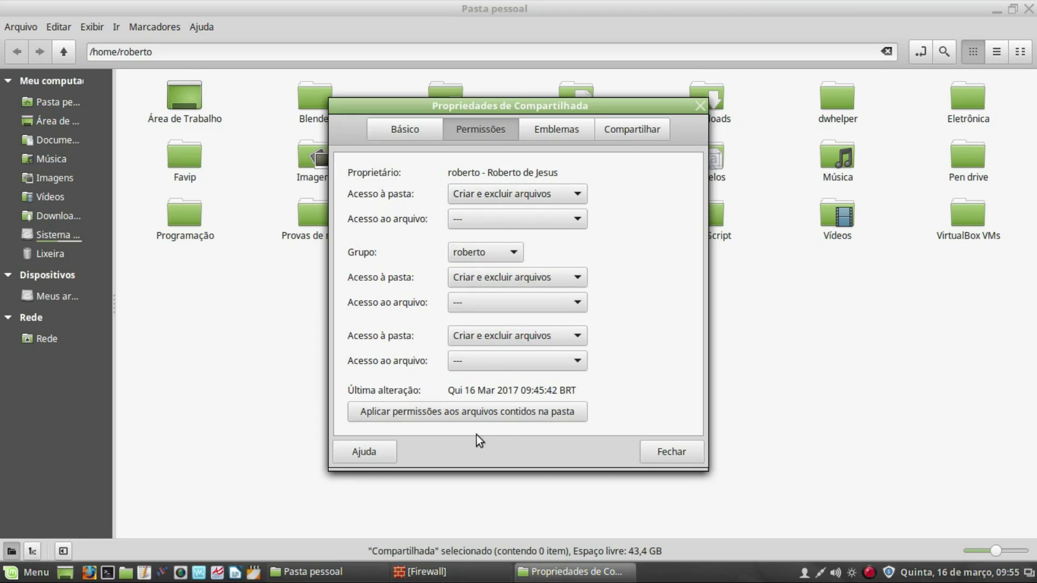
click(628, 130)
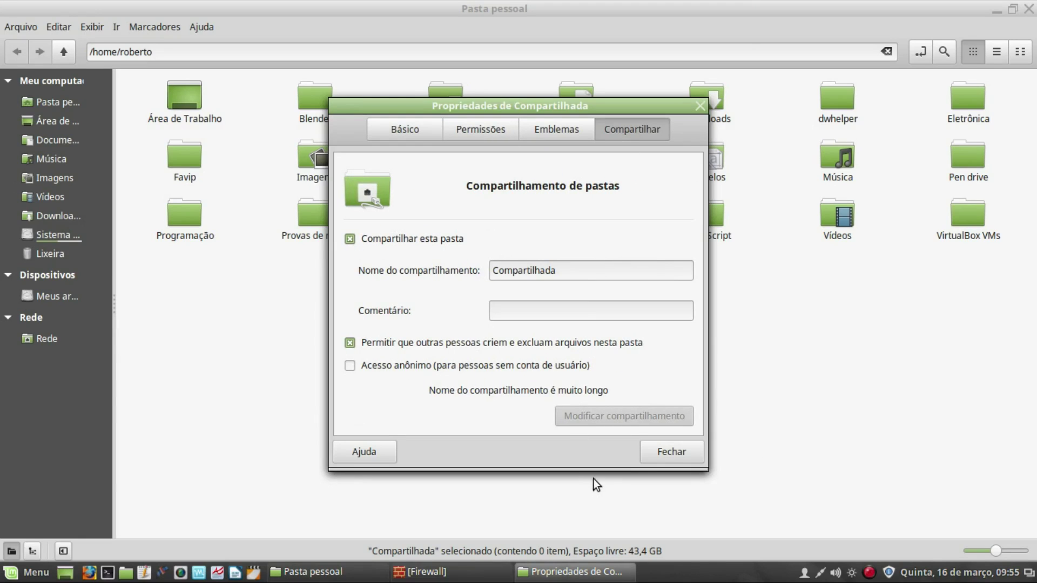
click(680, 453)
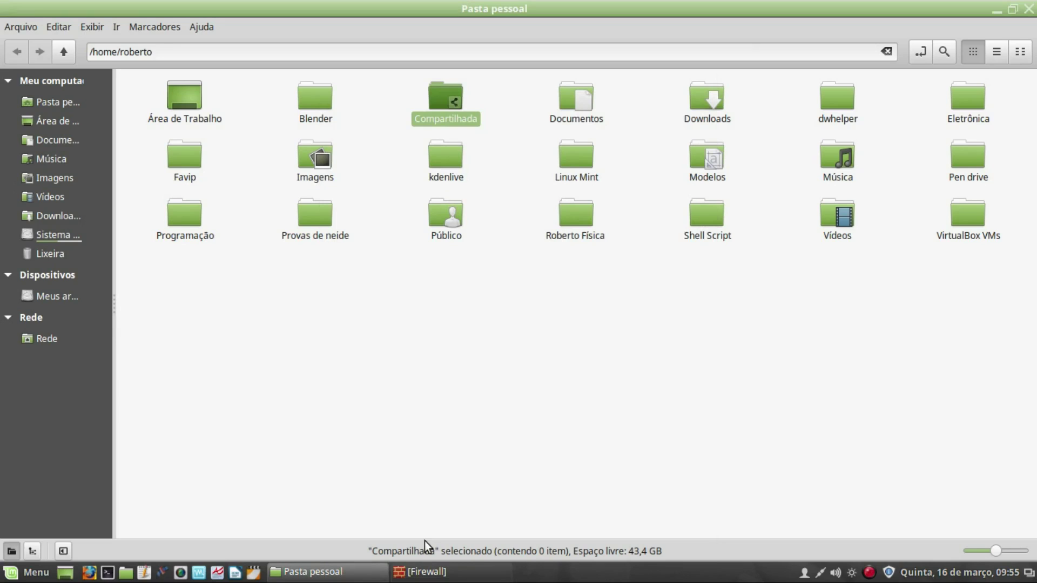
click(438, 348)
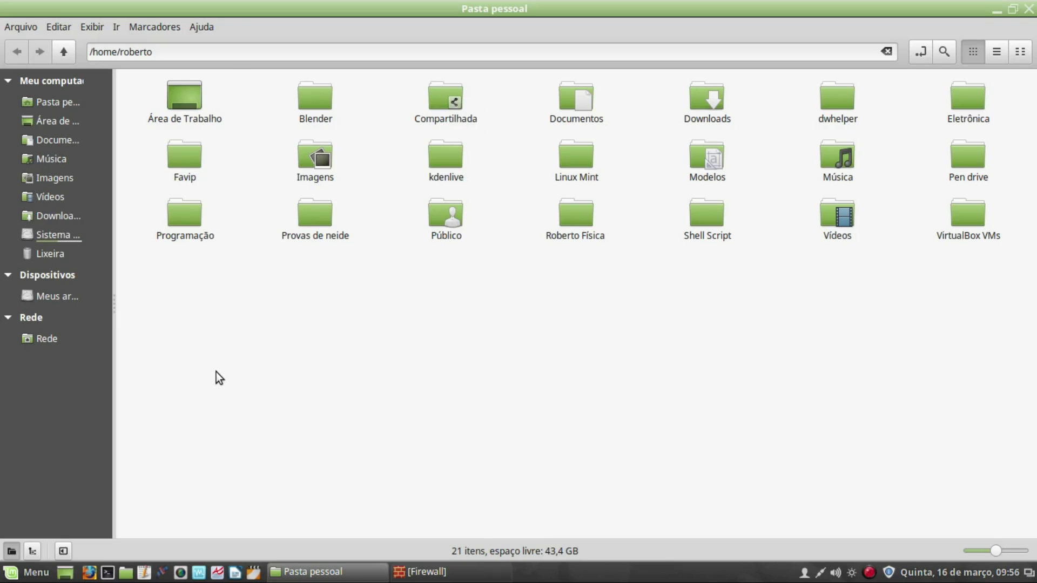
Step: Browse the network through Rede Windows and the grupomint workgroup to the computer's shared folders
click(45, 340)
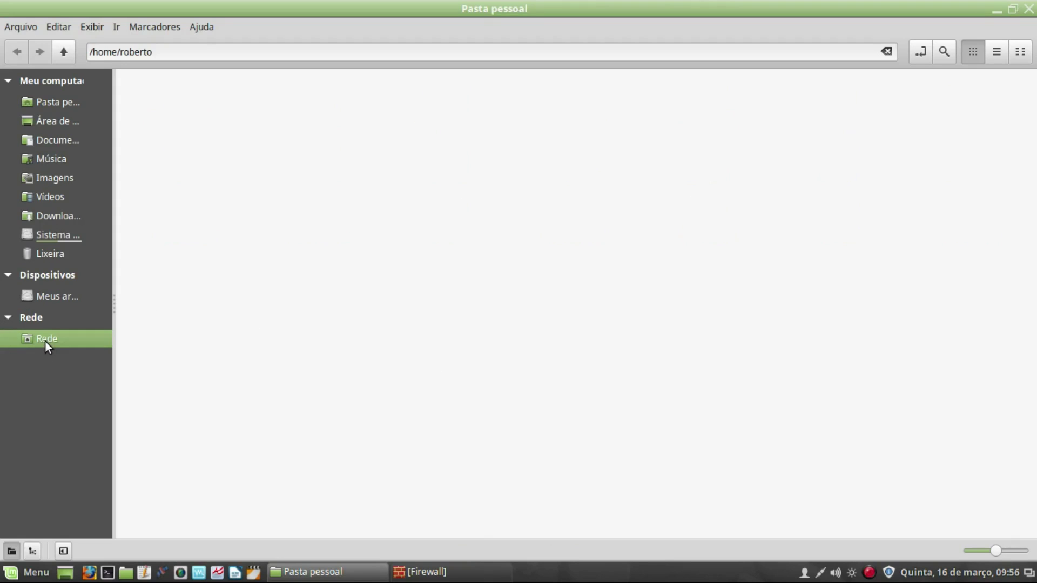
double_click(185, 99)
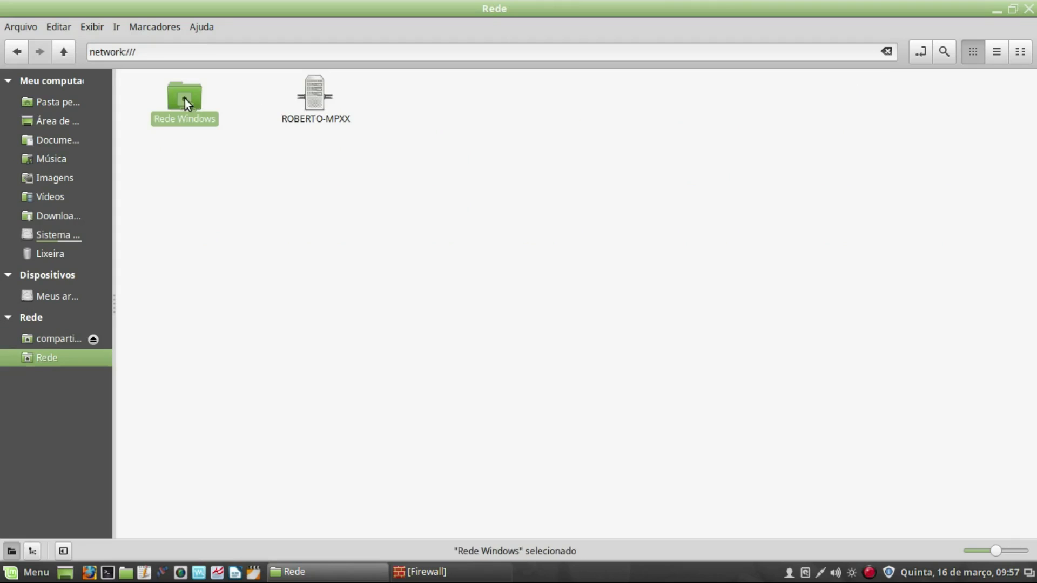
double_click(185, 100)
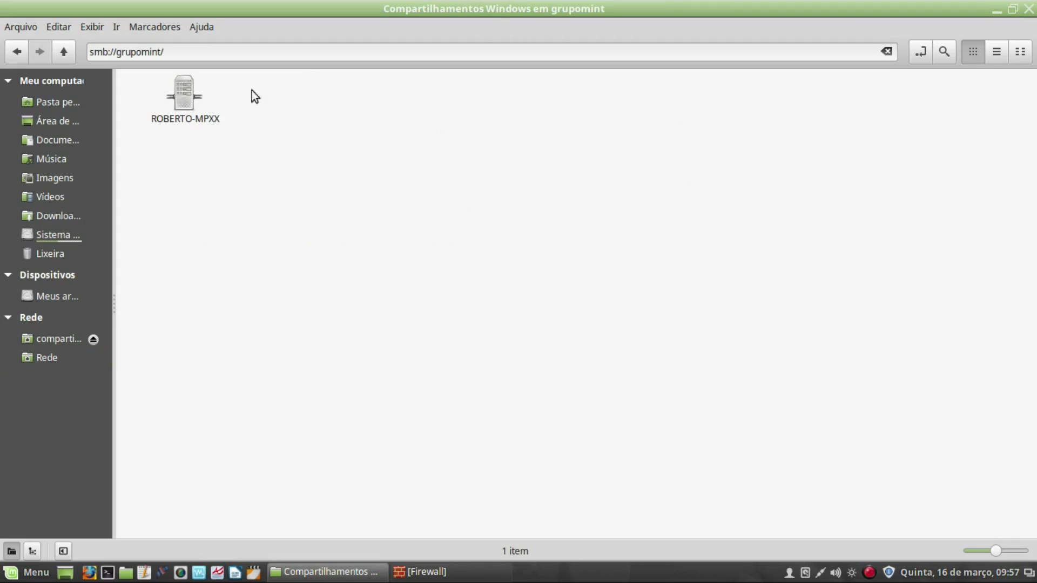
double_click(182, 98)
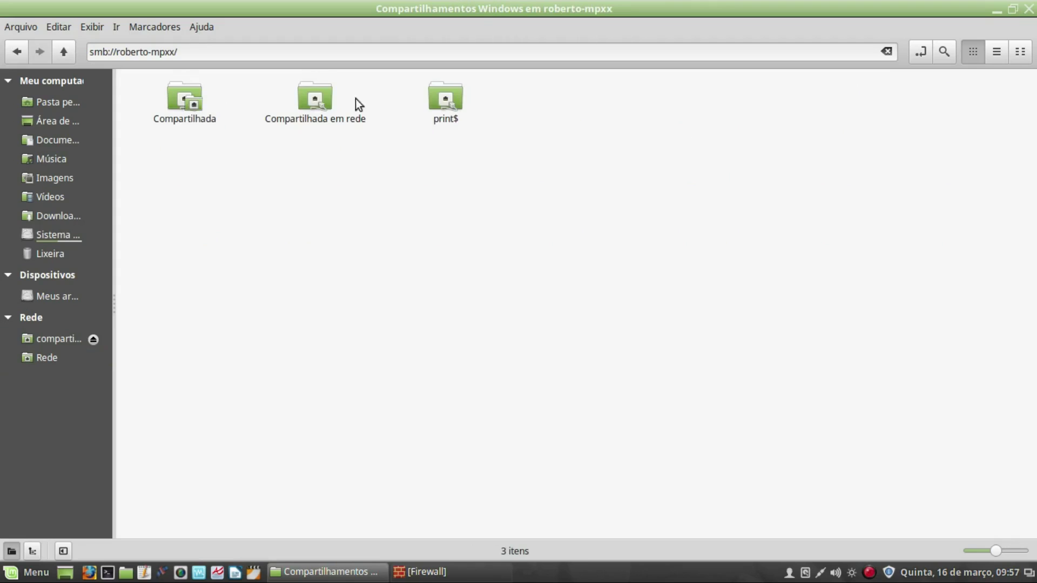
Step: Connect to the Compartilhada em rede share as registered user grupo with the account password, remembering it forever, and dismiss the keyring unlock request
double_click(323, 103)
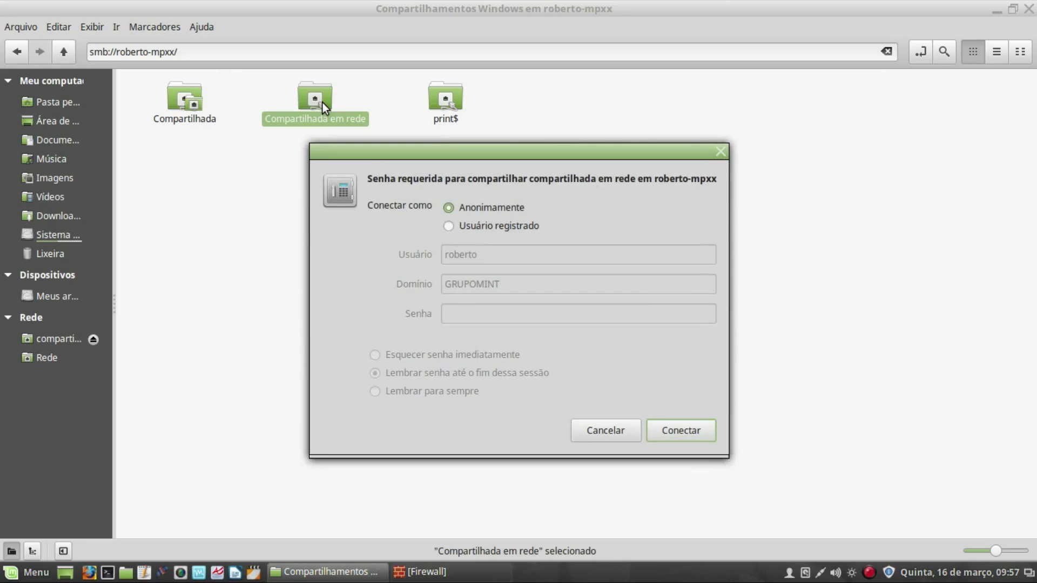
click(449, 226)
drag(486, 255, 378, 261)
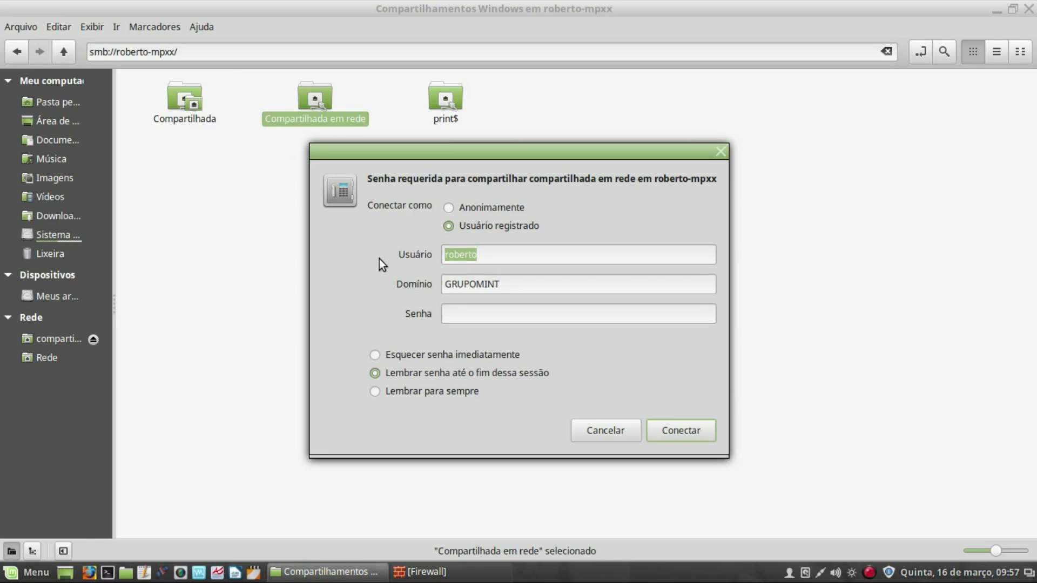
text(grupo)
click(475, 312)
text(•••••)
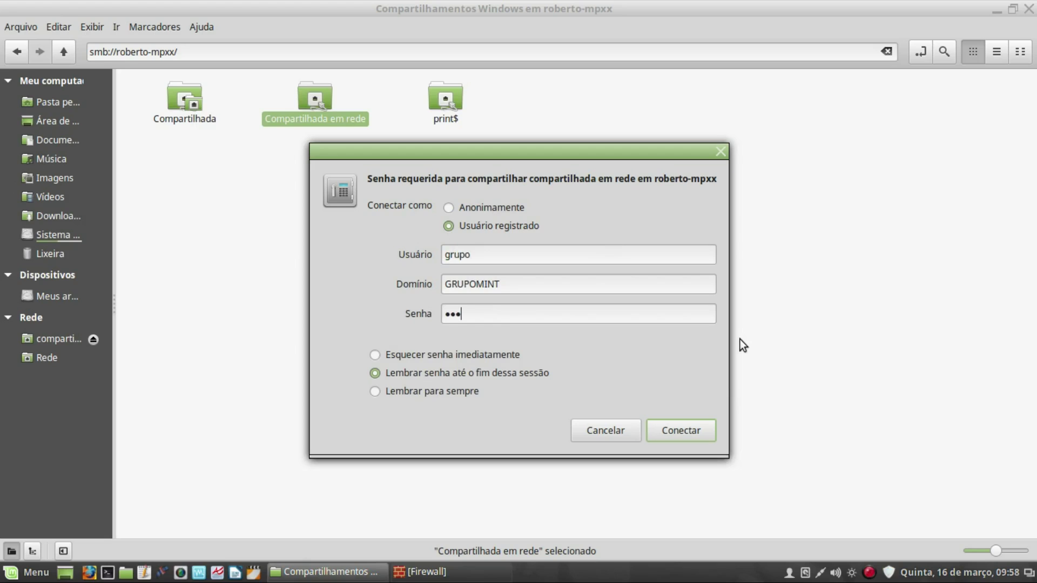
text(•••)
click(374, 392)
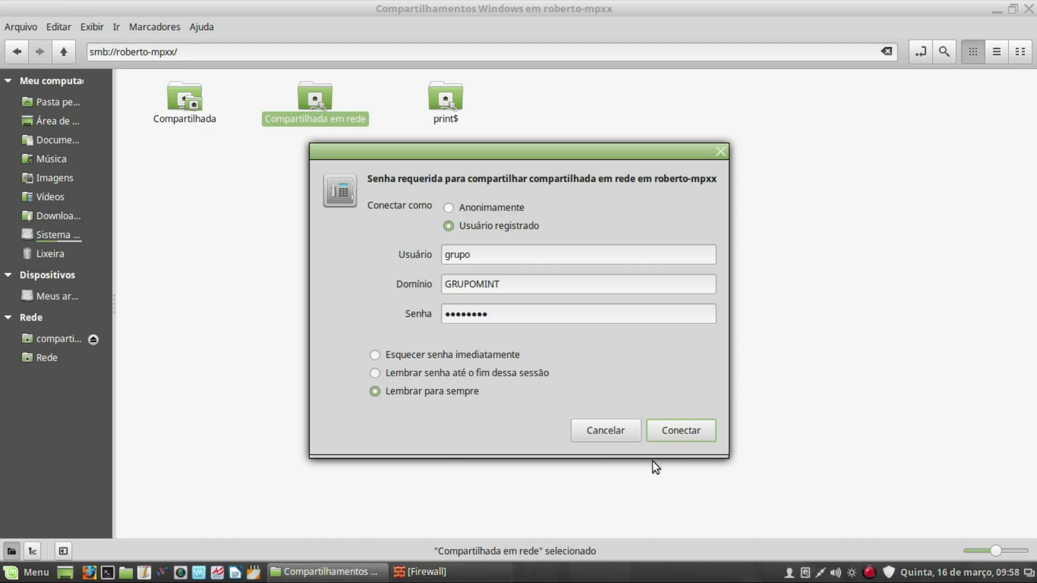
click(689, 431)
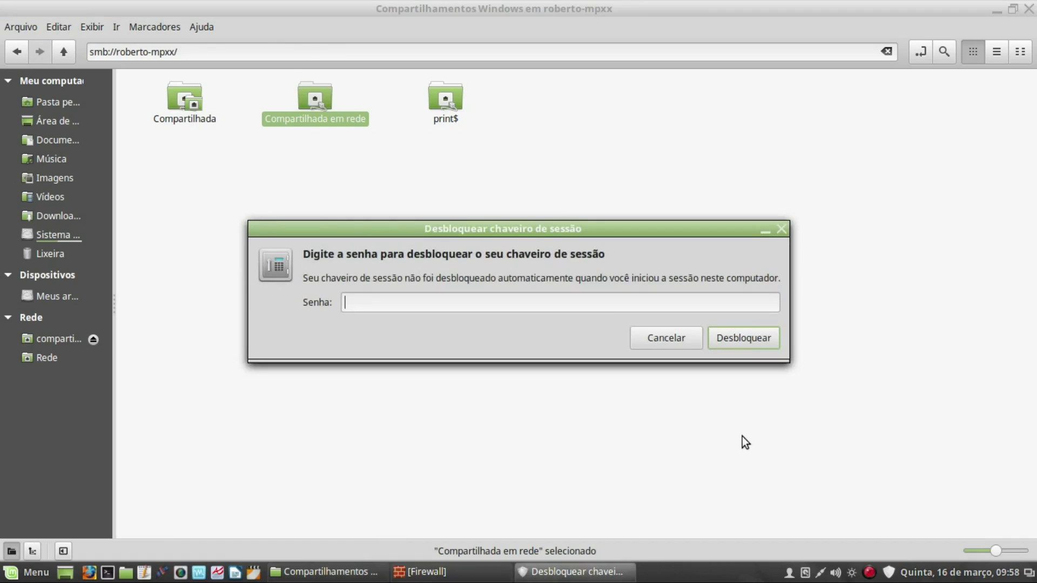
key(Escape)
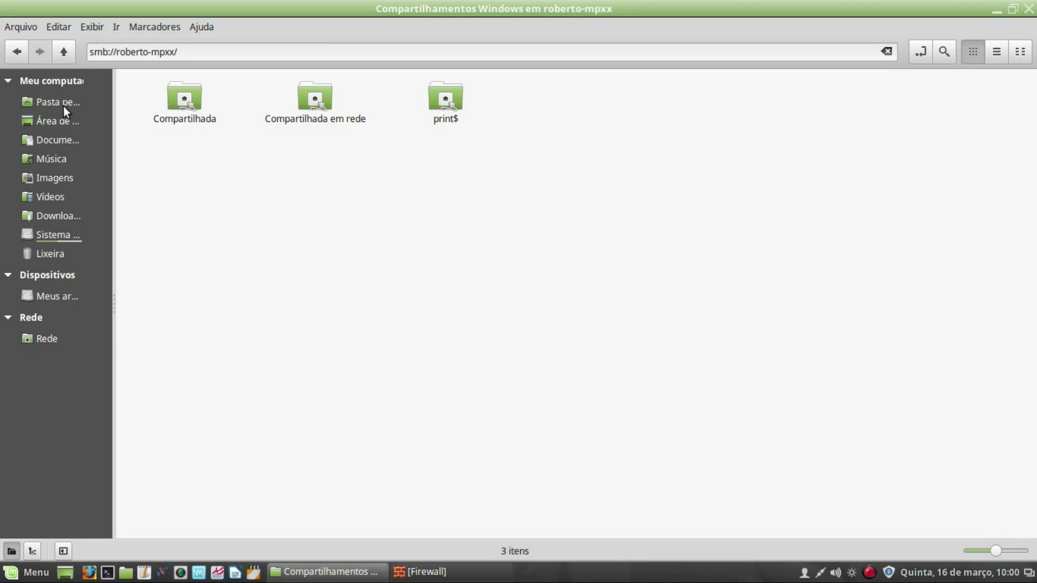
Step: Connect to the Compartilhada share as registered user grupo with the account password, and dismiss the keyring unlock request
double_click(188, 98)
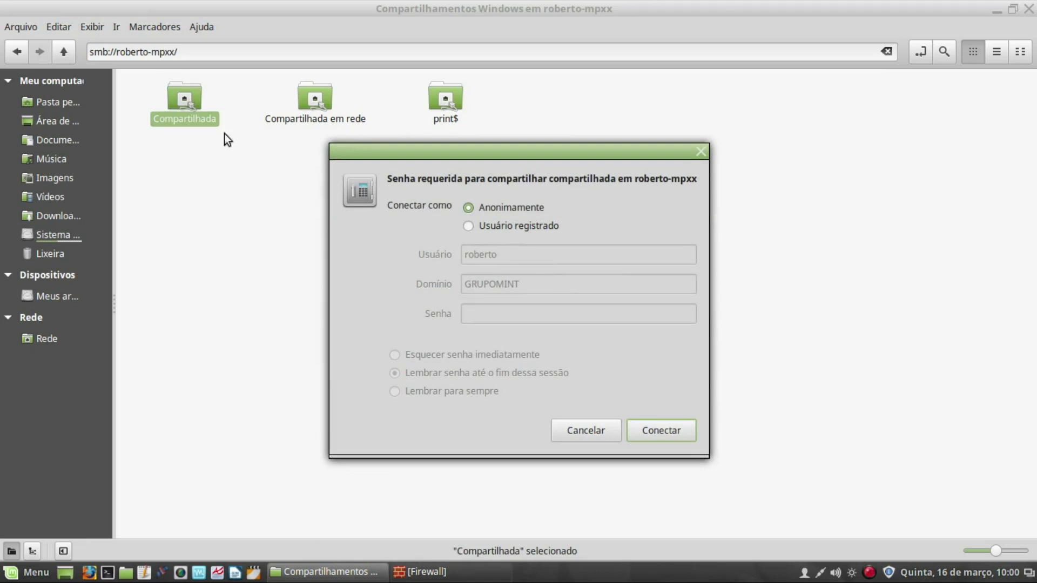
click(469, 226)
drag(511, 255, 416, 255)
text(grupo)
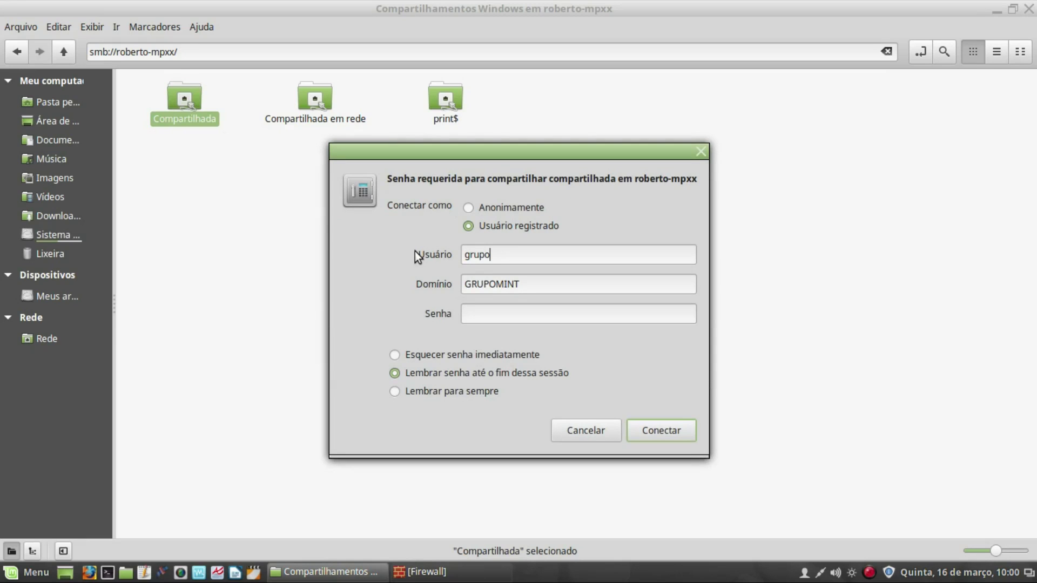
click(505, 315)
text(*********)
key(BackSpace)
click(665, 431)
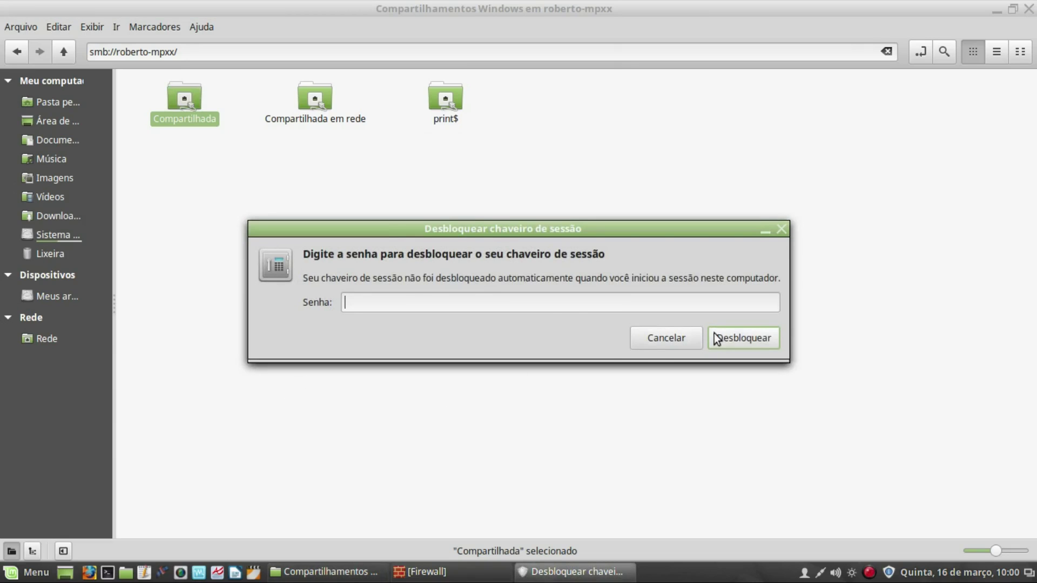
click(667, 338)
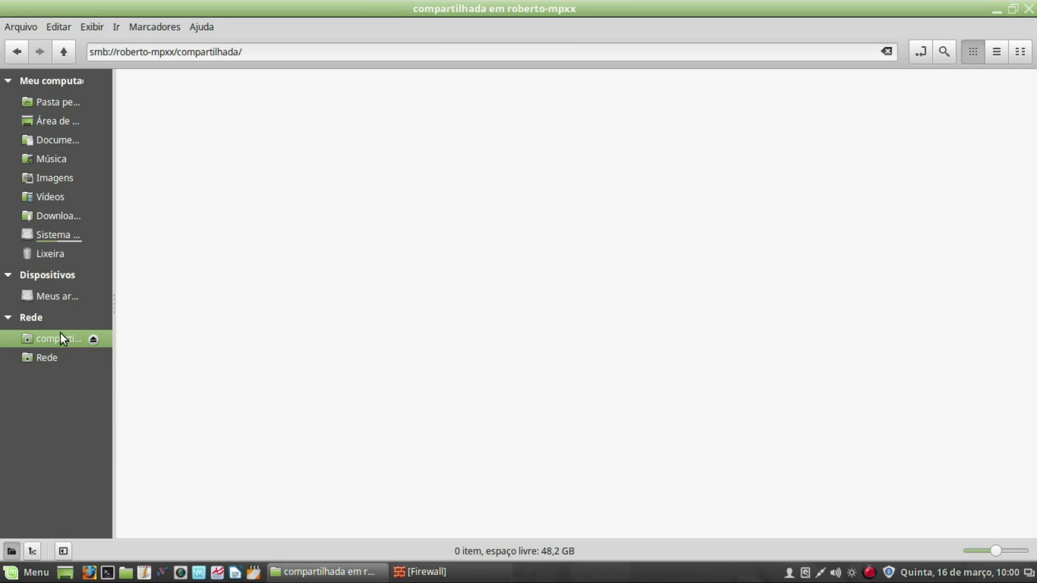
Step: Create a folder named Pasta teste in the personal folder's Compartilhada directory, and check for it in the mounted network share
click(50, 101)
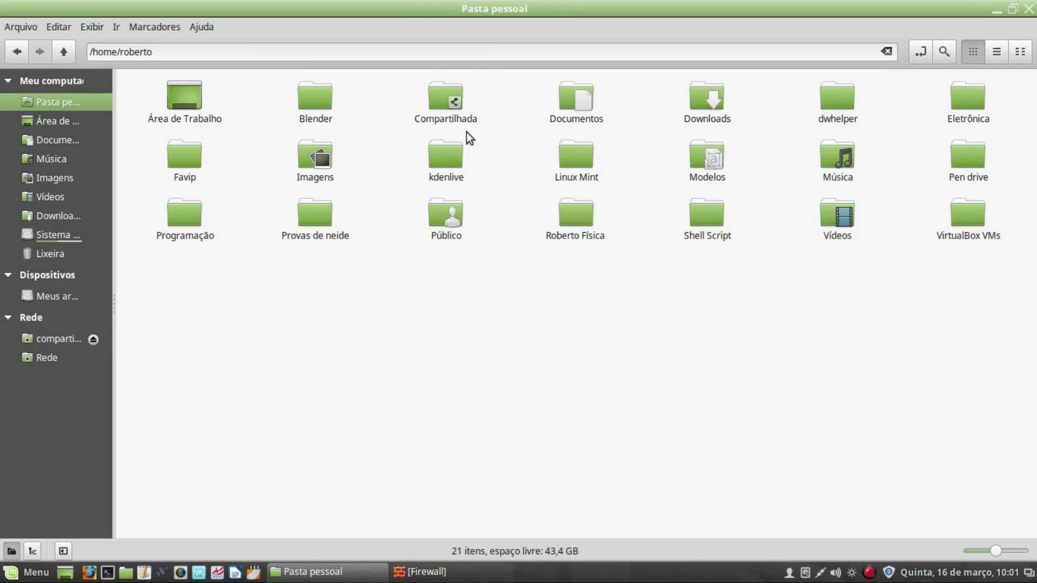
double_click(434, 101)
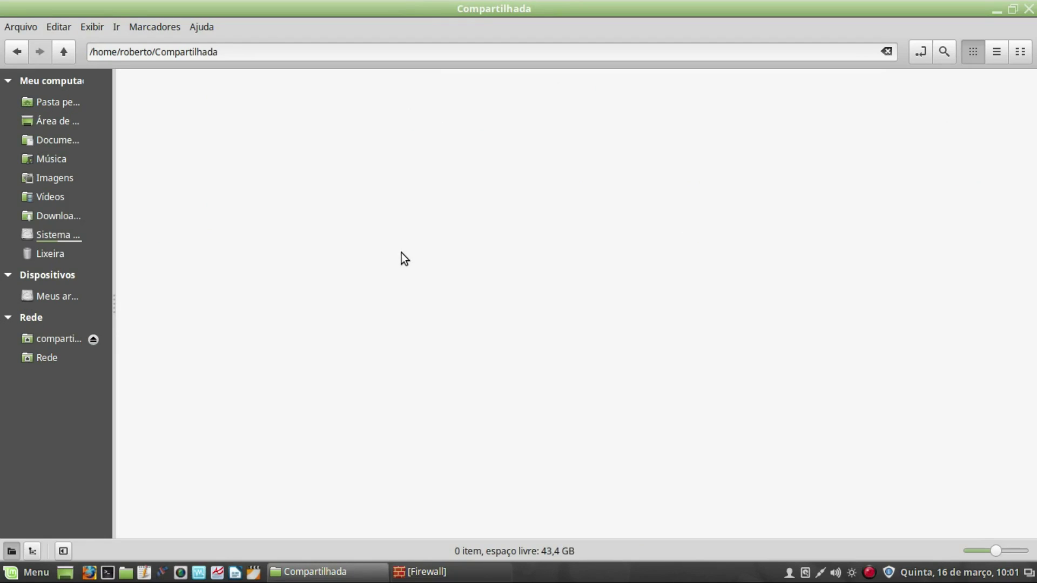
key(ctrl+shift+n)
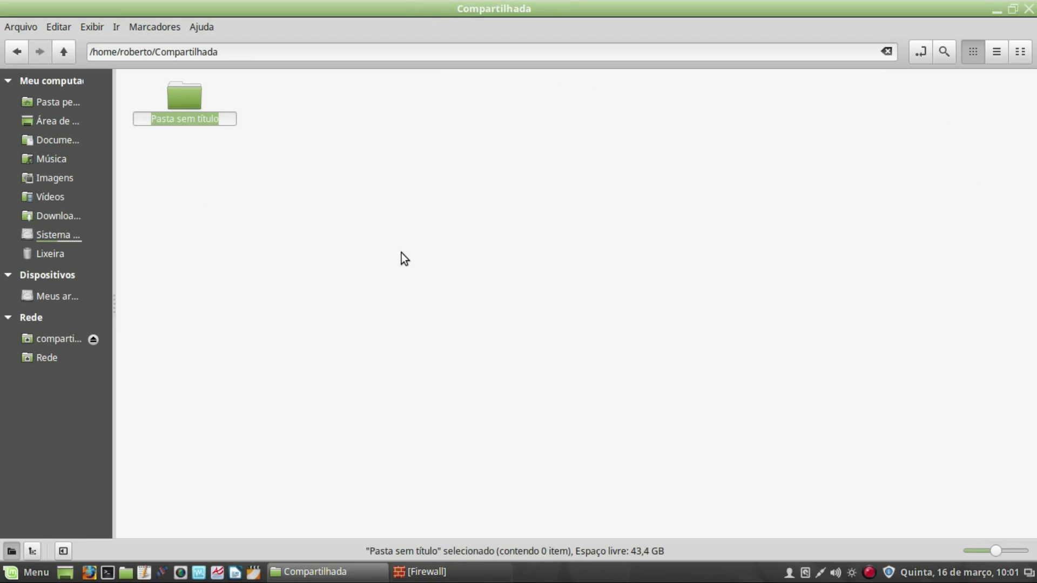
text(Pa)
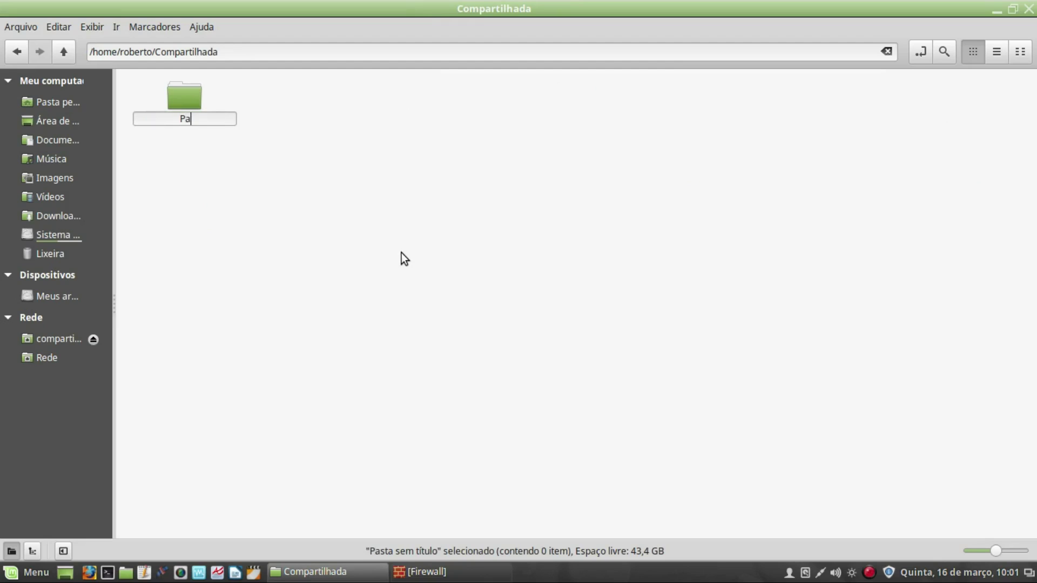
text(sta teste)
key(Return)
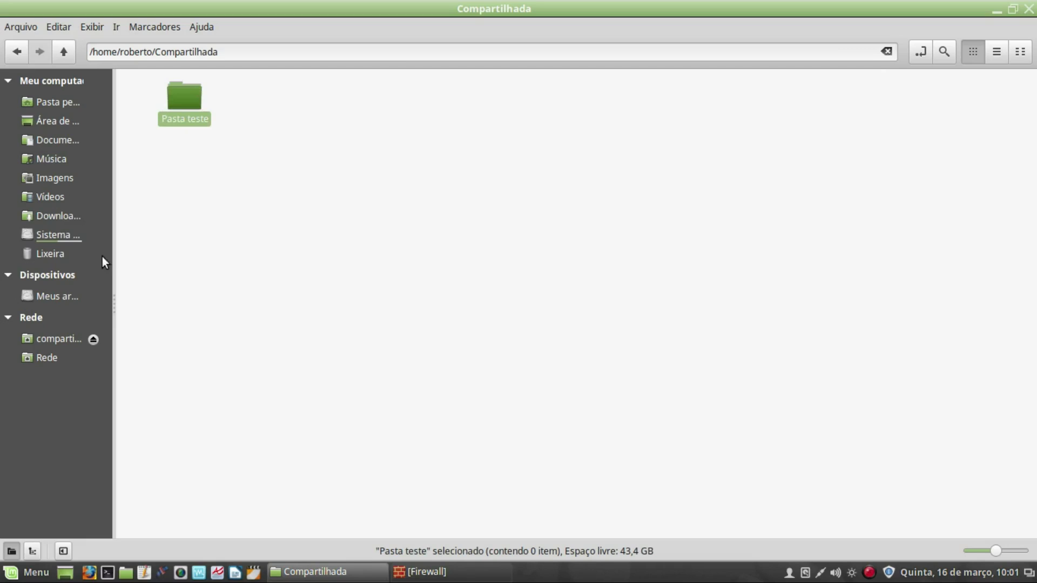
click(67, 341)
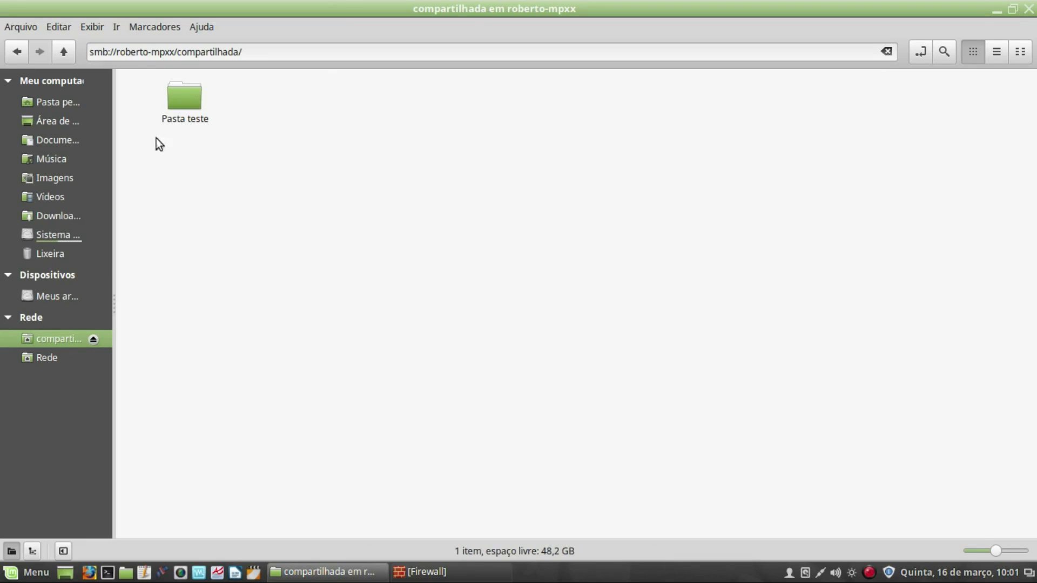
Step: Copy Vbox UserManual.pdf from Documentos into the Pasta teste folder inside Compartilhada
click(61, 103)
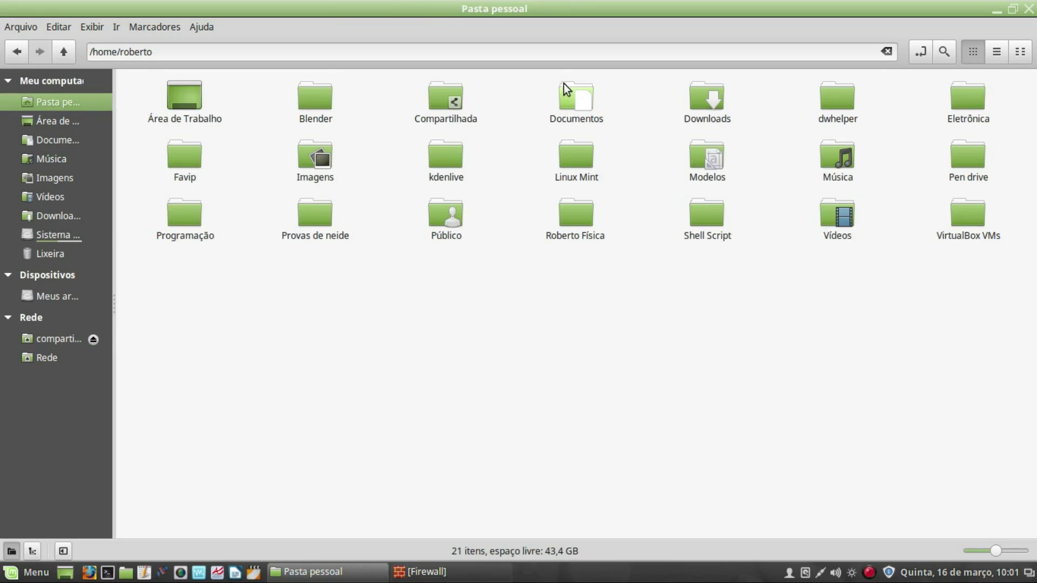
double_click(583, 103)
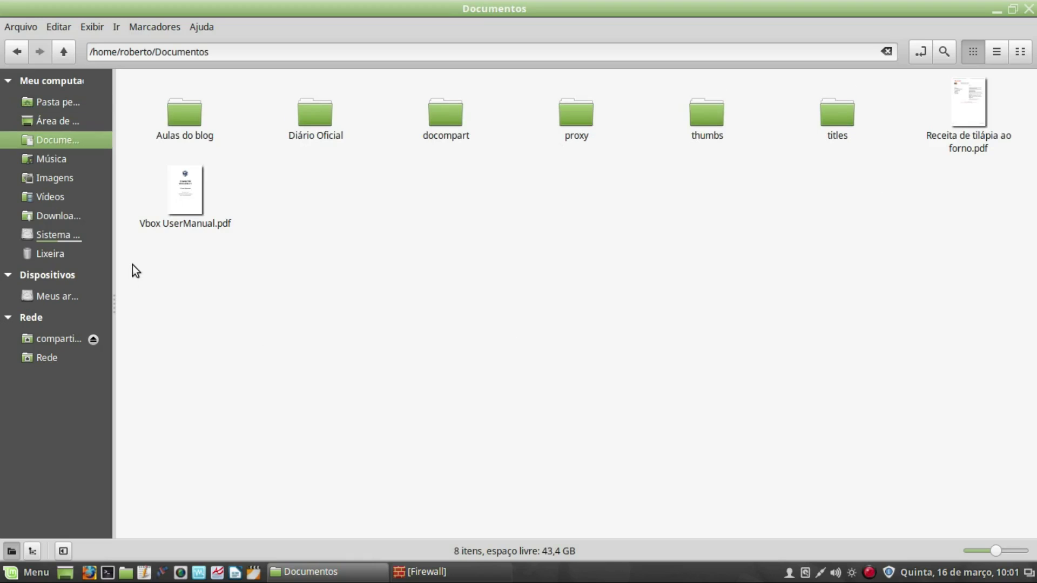
click(186, 201)
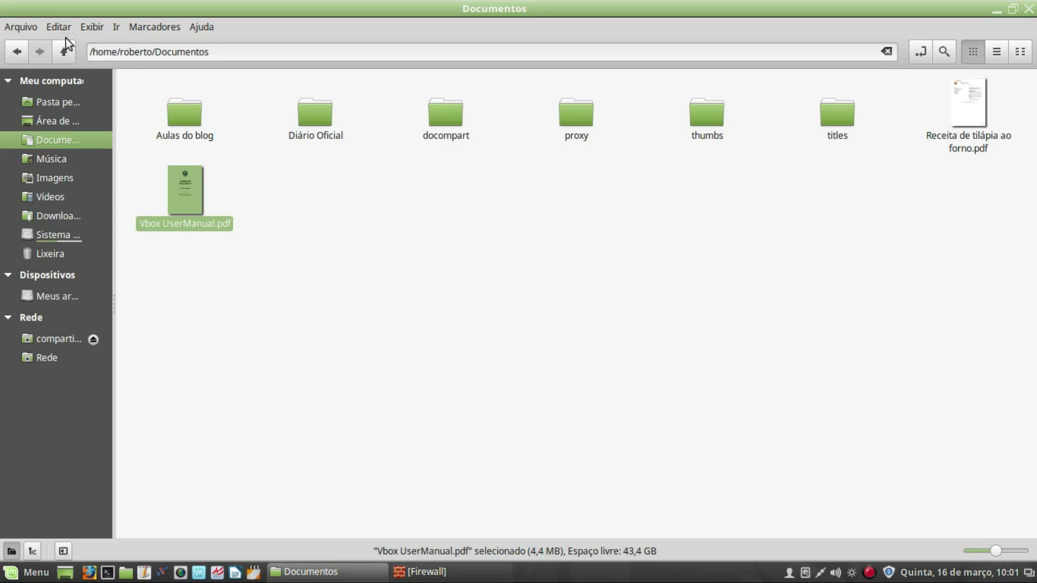
right_click(185, 189)
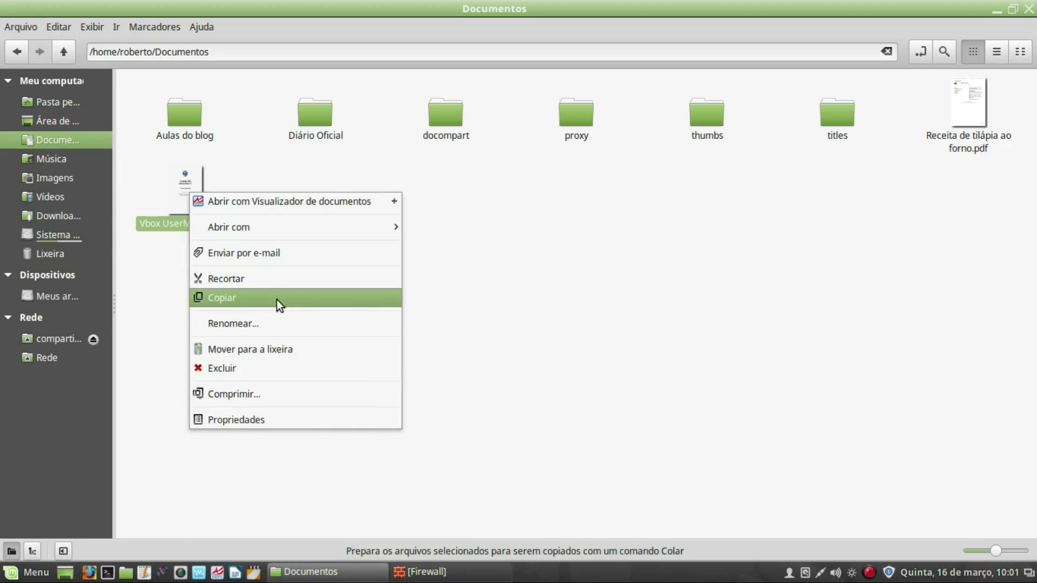
click(215, 138)
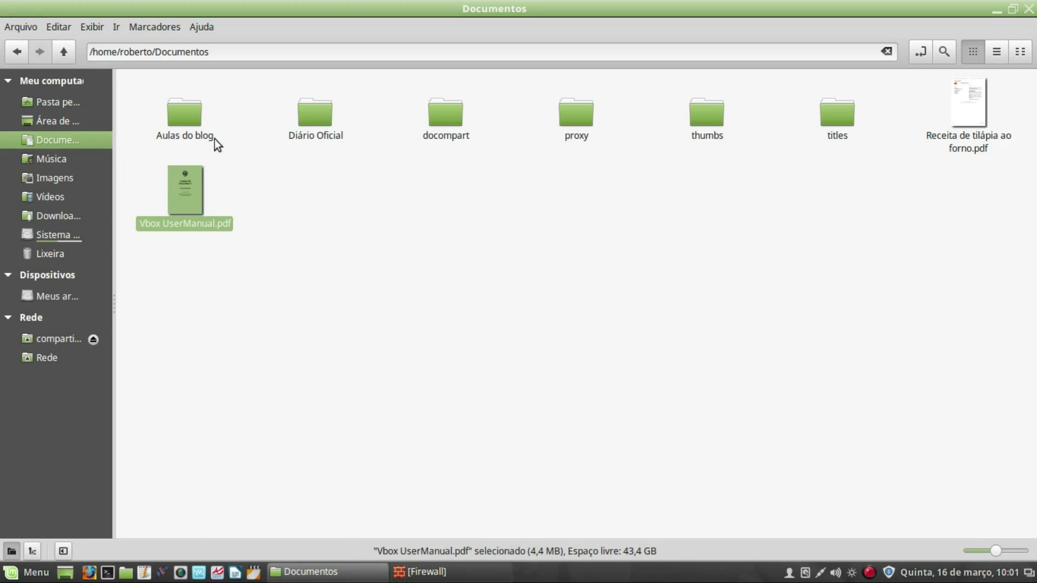
click(58, 28)
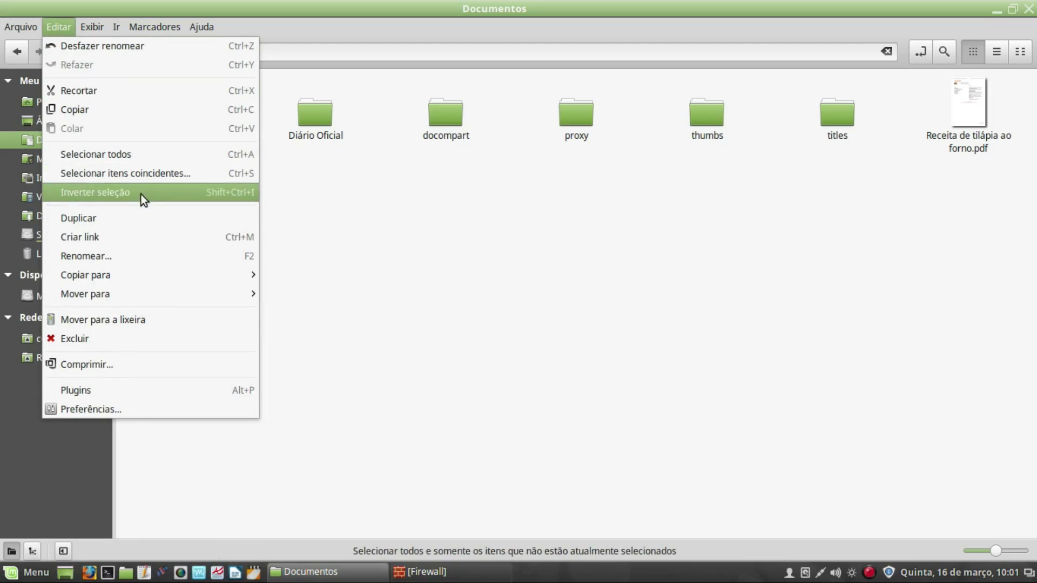
mouse_move(210, 278)
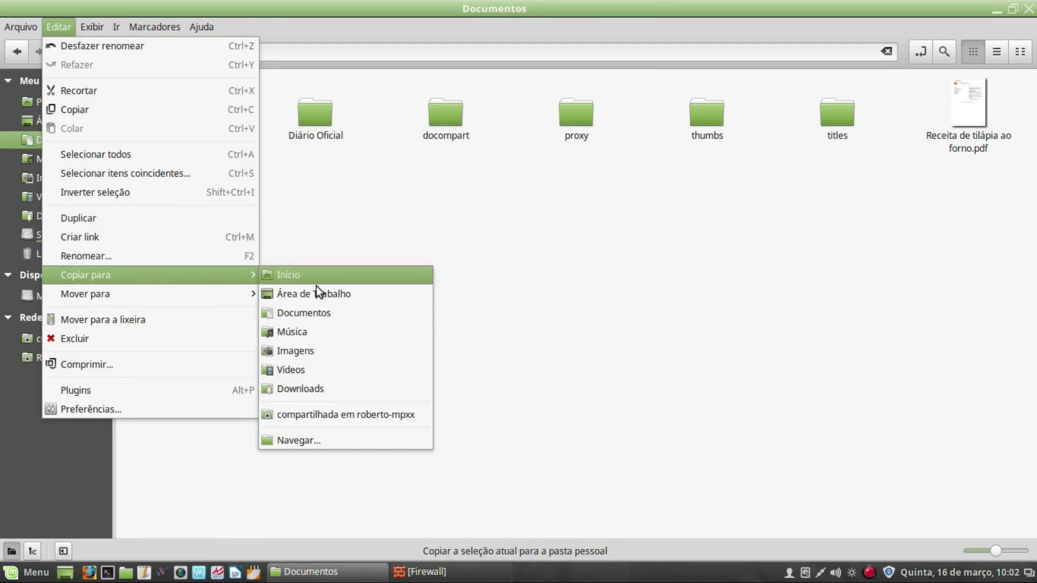
click(378, 441)
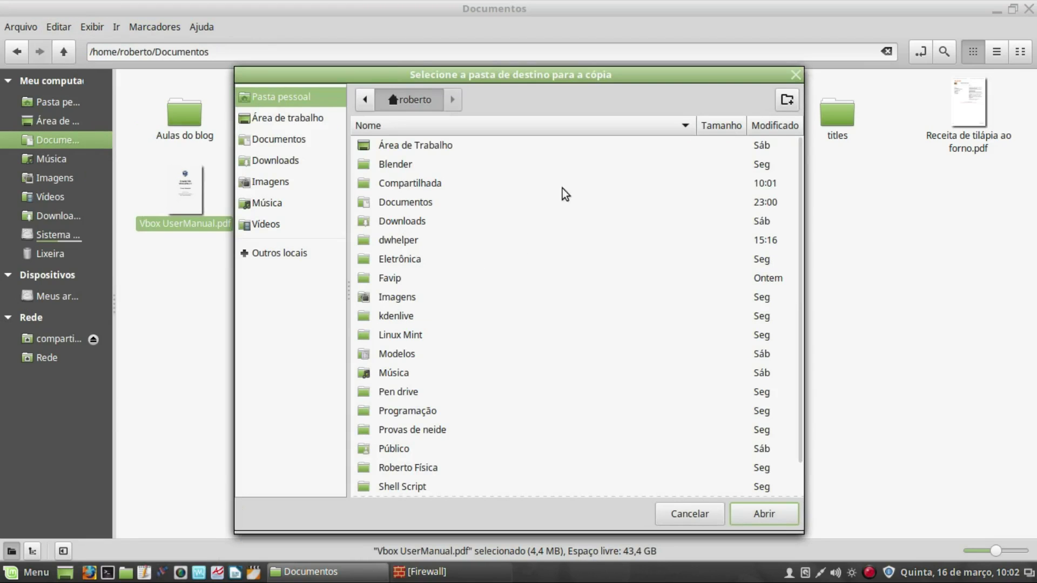
double_click(401, 189)
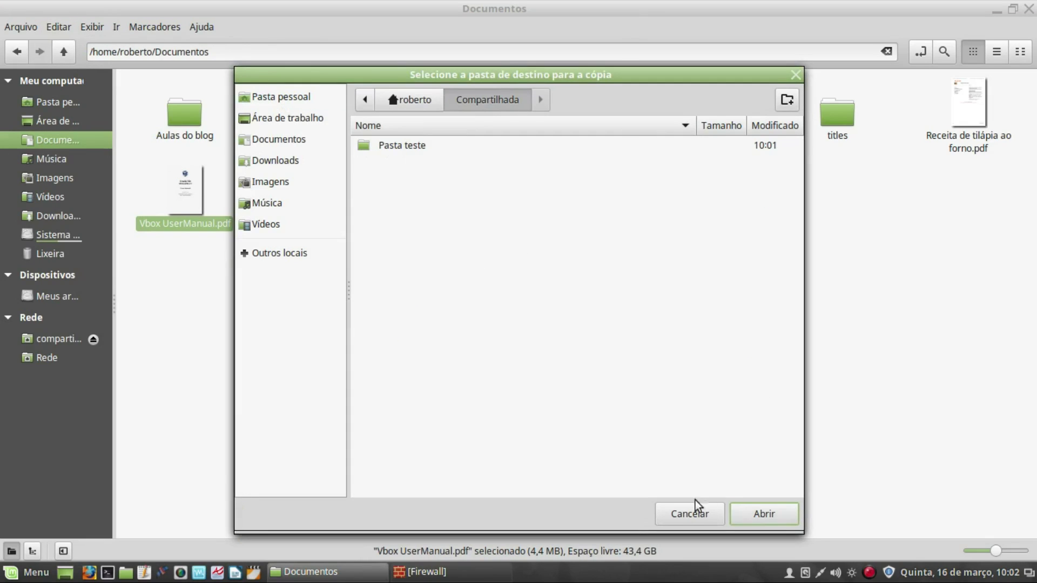
double_click(383, 147)
click(766, 518)
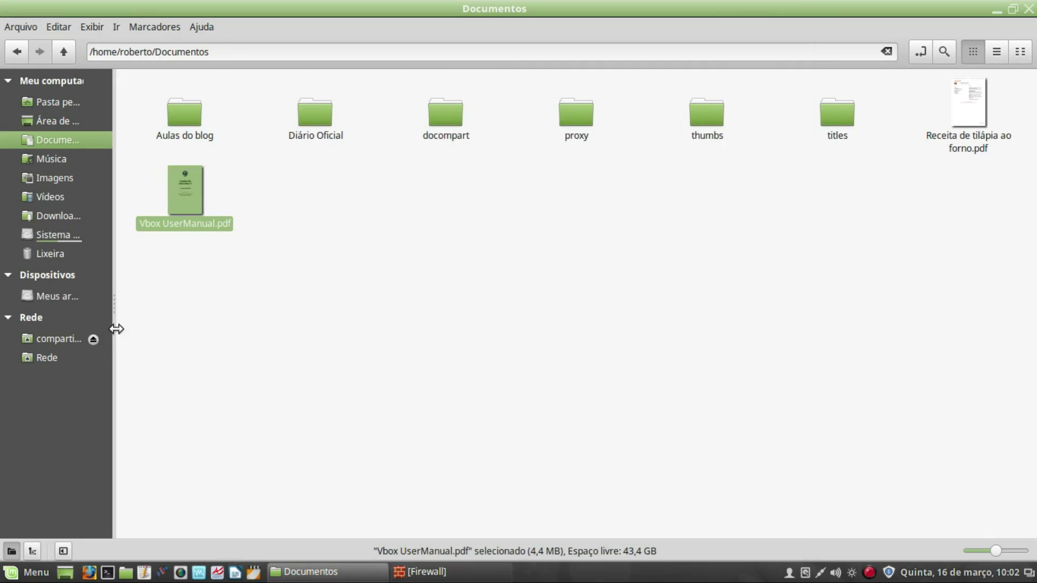
Step: Check the contents of Pasta teste through the mounted network share, and close the file manager window
click(51, 340)
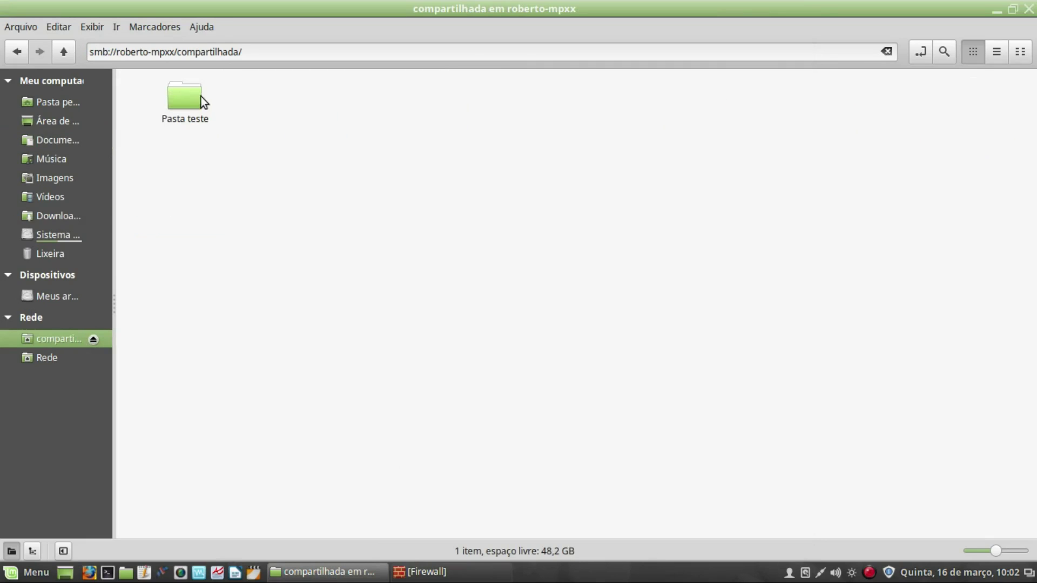
double_click(191, 98)
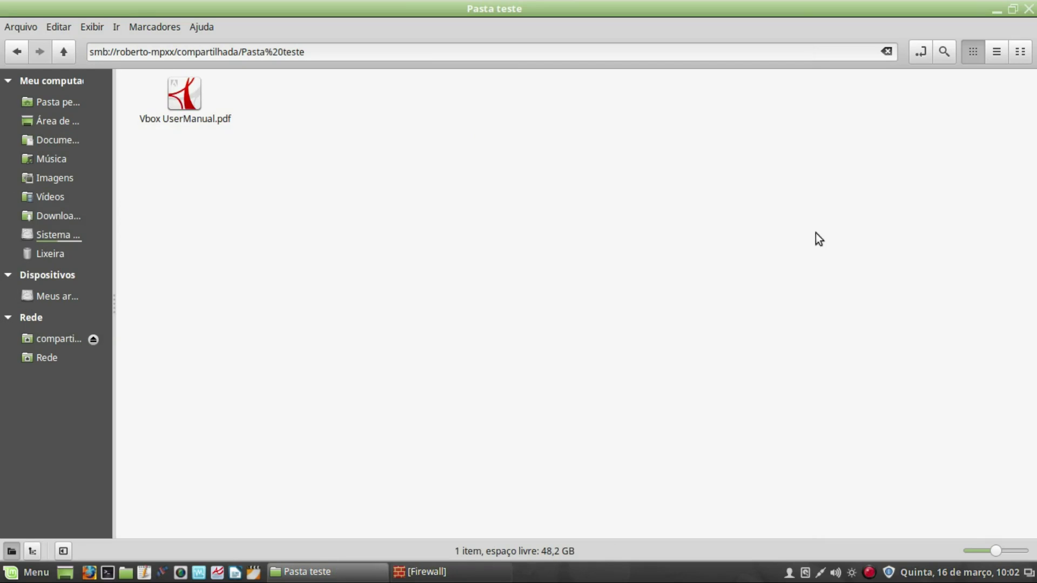
click(1029, 9)
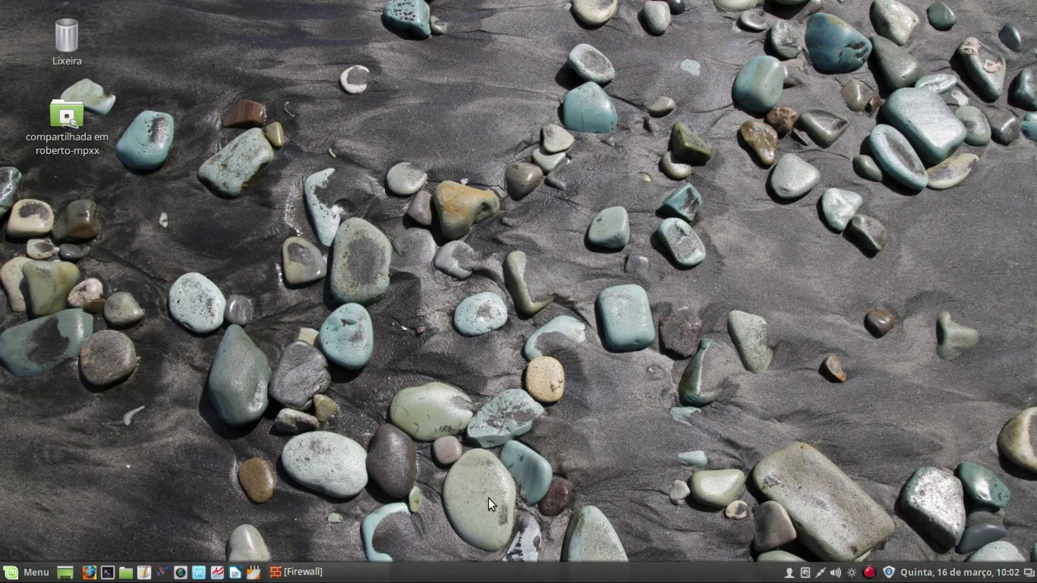
Step: Switch to the Firewall application, enable the firewall for the Início profile, and close the window
click(351, 577)
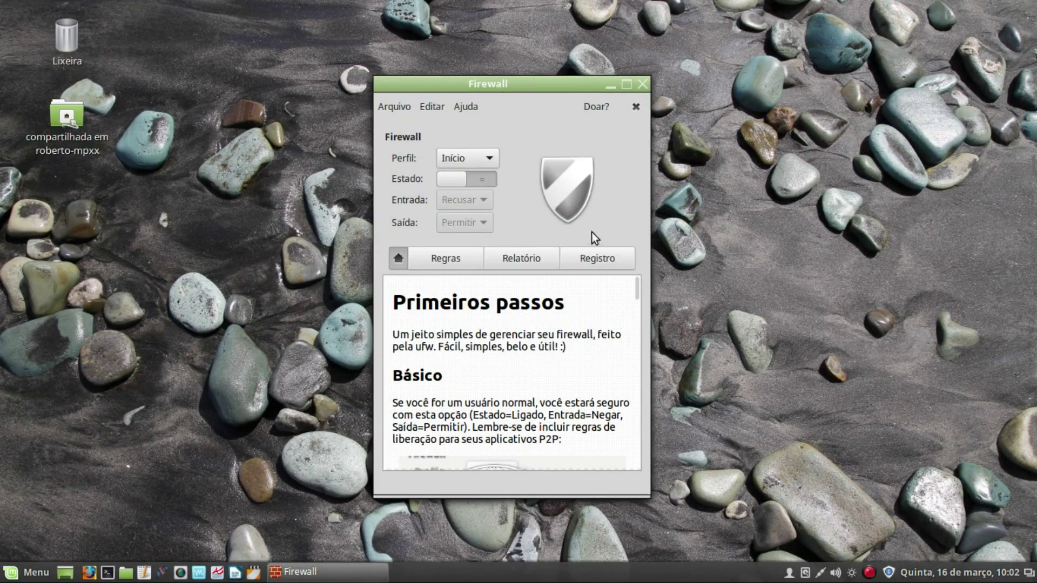
click(477, 183)
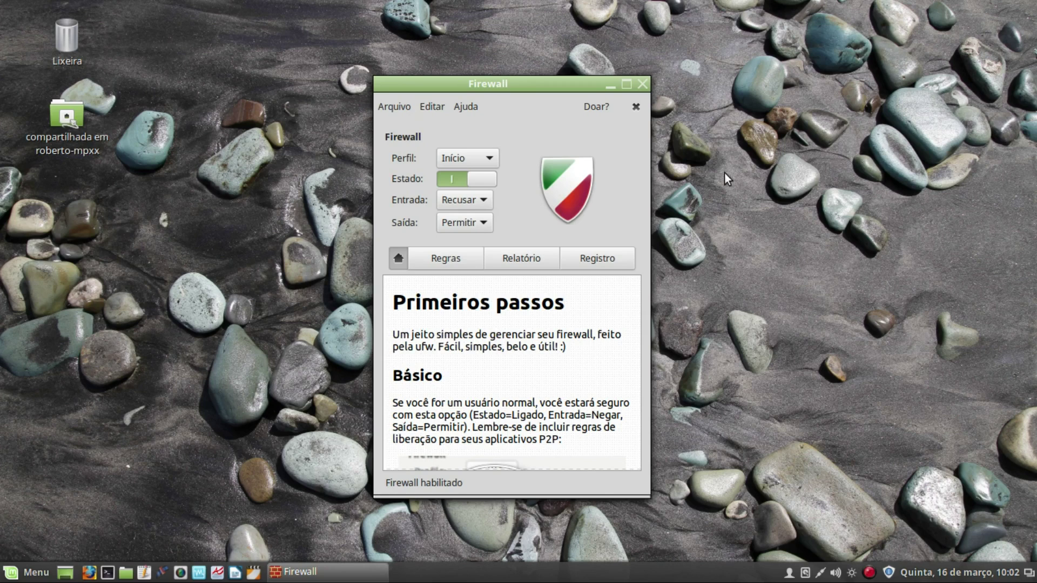
click(641, 83)
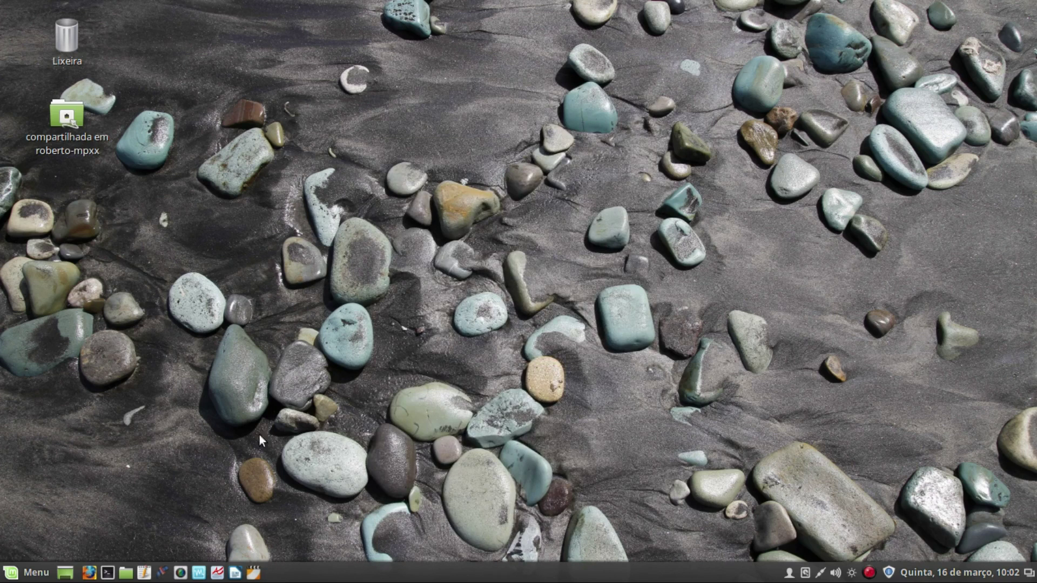
Step: Unmount the compartilhada network share from the file manager
click(172, 569)
click(126, 573)
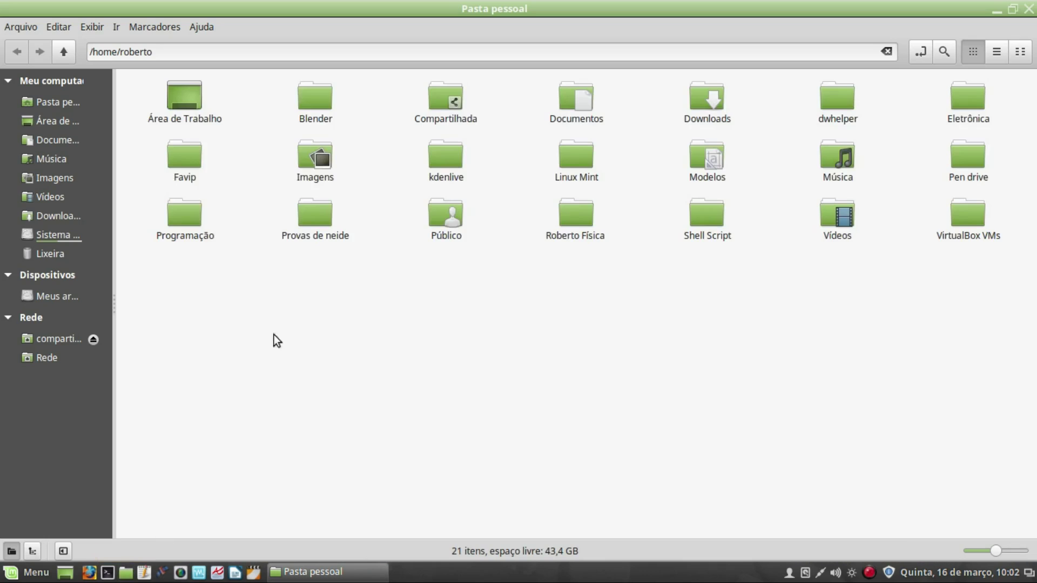
click(93, 340)
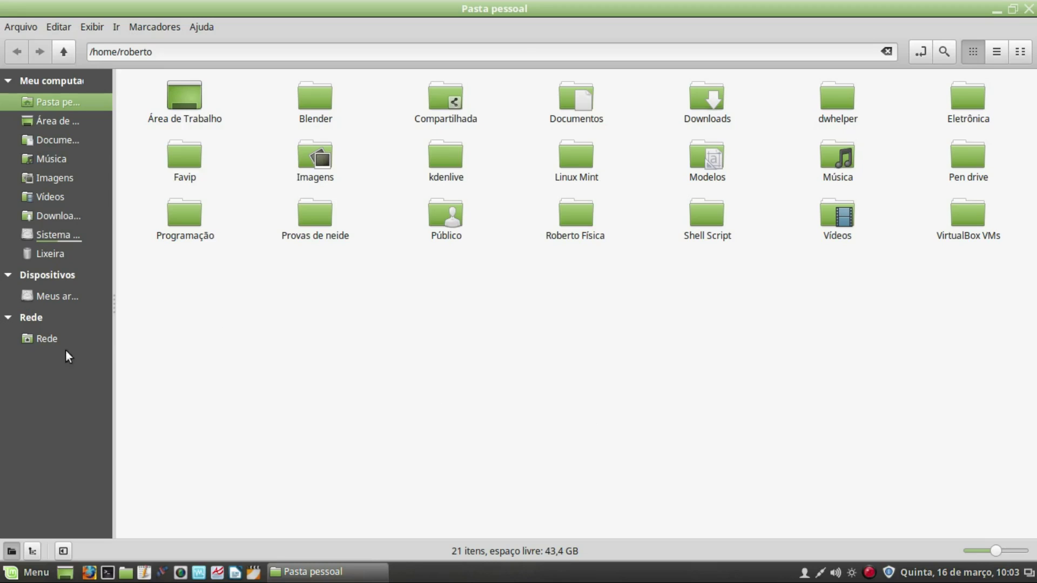
Step: Try browsing Rede Windows twice to look for the workgroup with the firewall enabled, and close the file manager
click(47, 338)
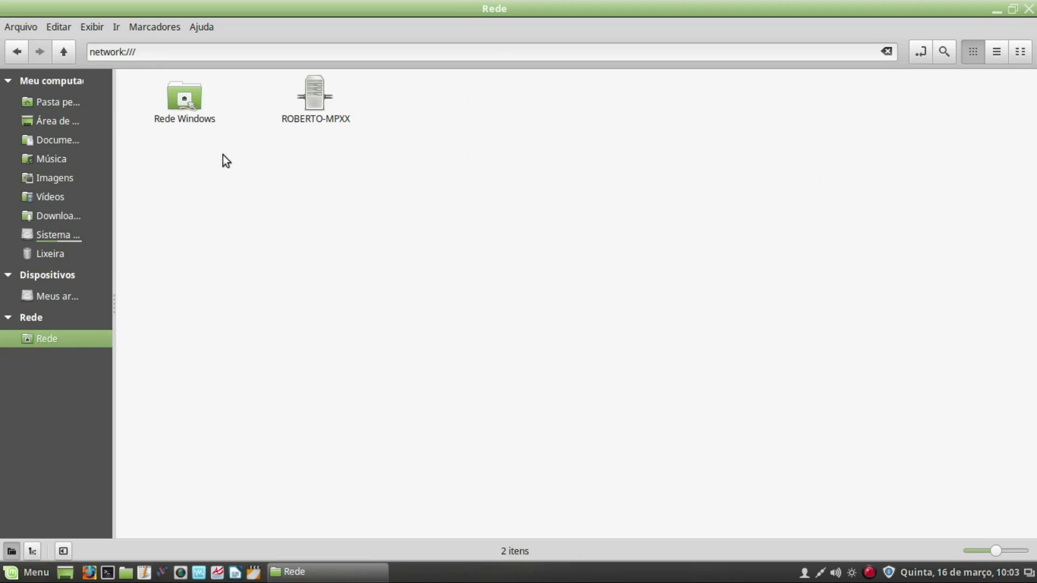
double_click(180, 96)
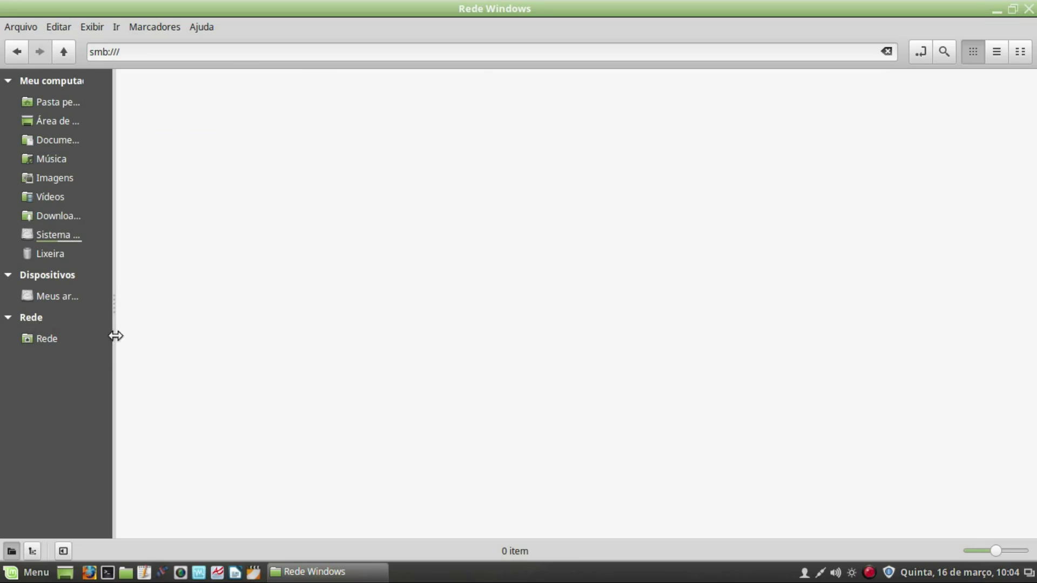
click(38, 341)
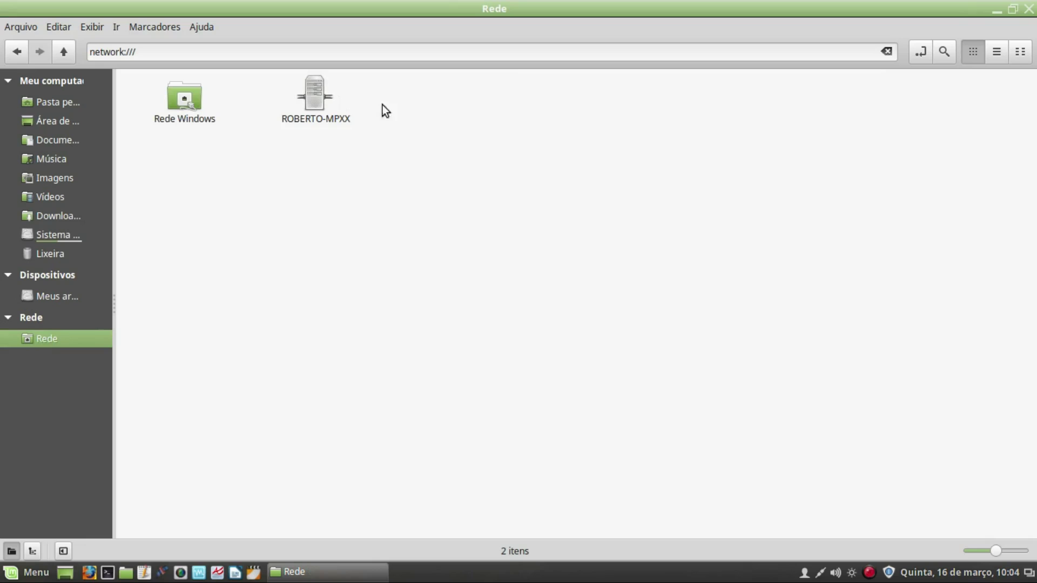
double_click(175, 109)
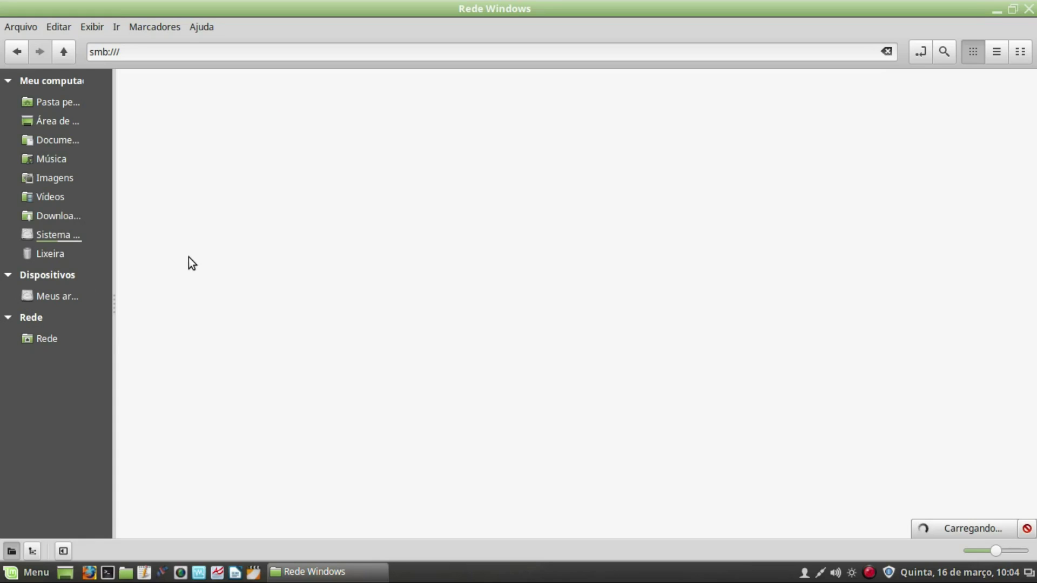
click(1029, 9)
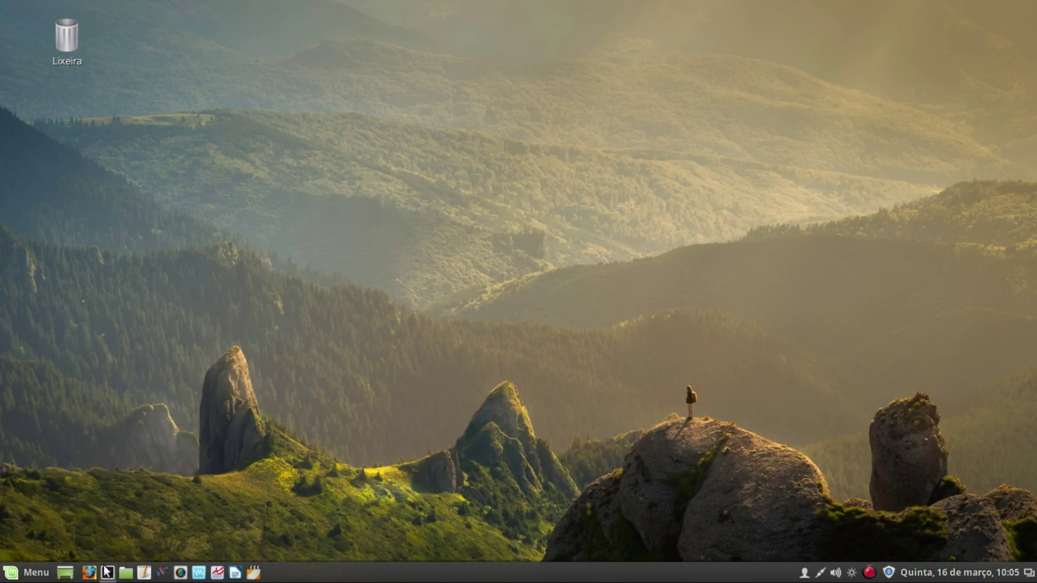
Step: Open the firewall configuration with the account password, disable the firewall for the Início profile, and minimize the window
click(34, 573)
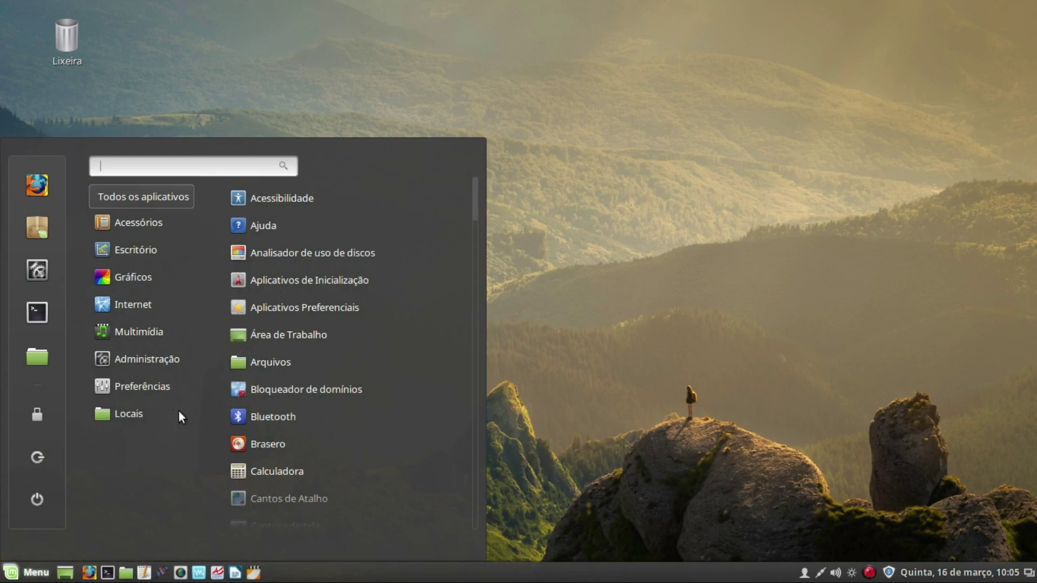
mouse_move(151, 392)
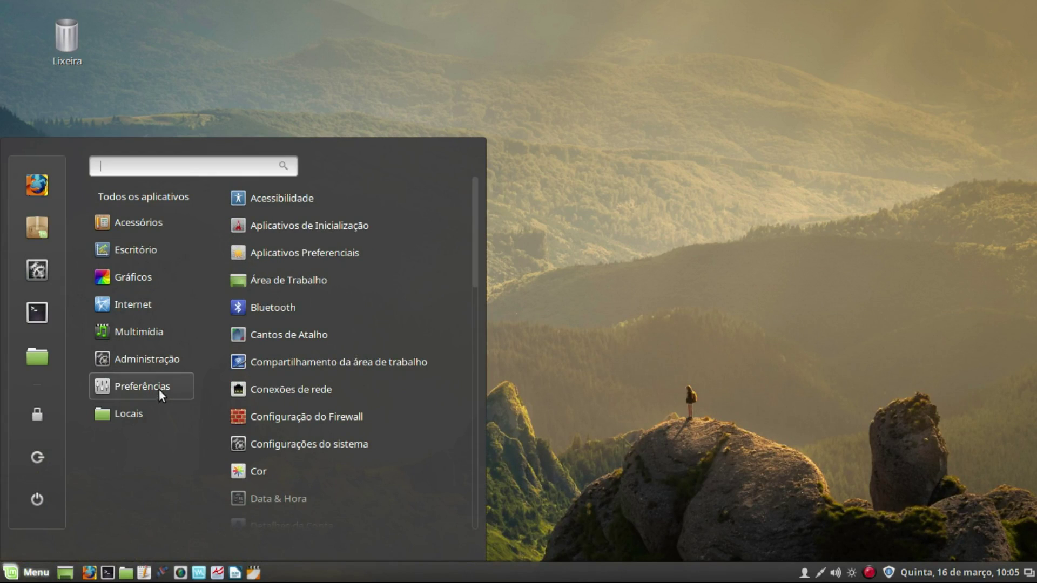
click(311, 419)
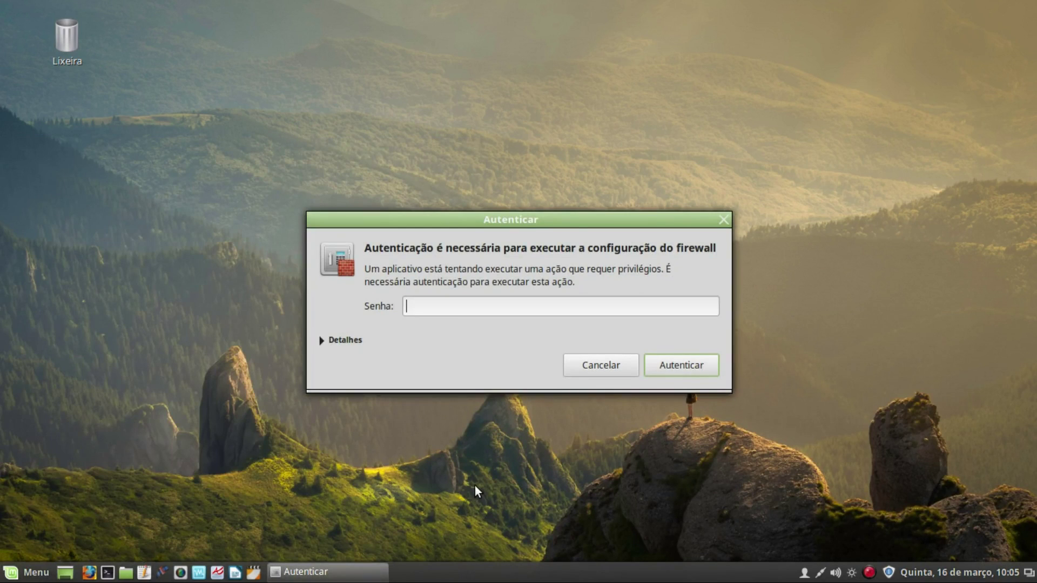
text(•••••••••••••)
key(Return)
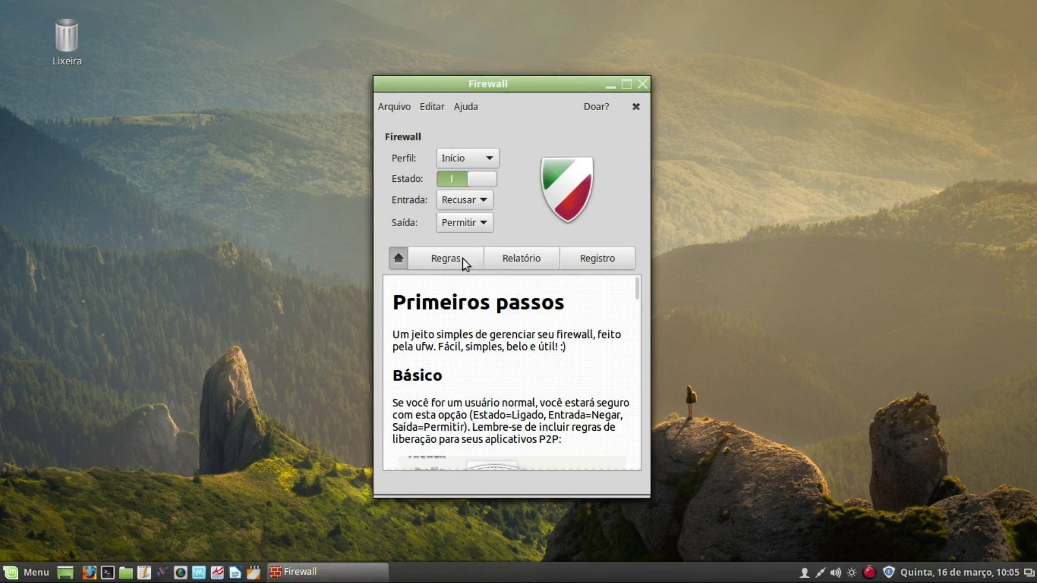
click(458, 181)
click(610, 85)
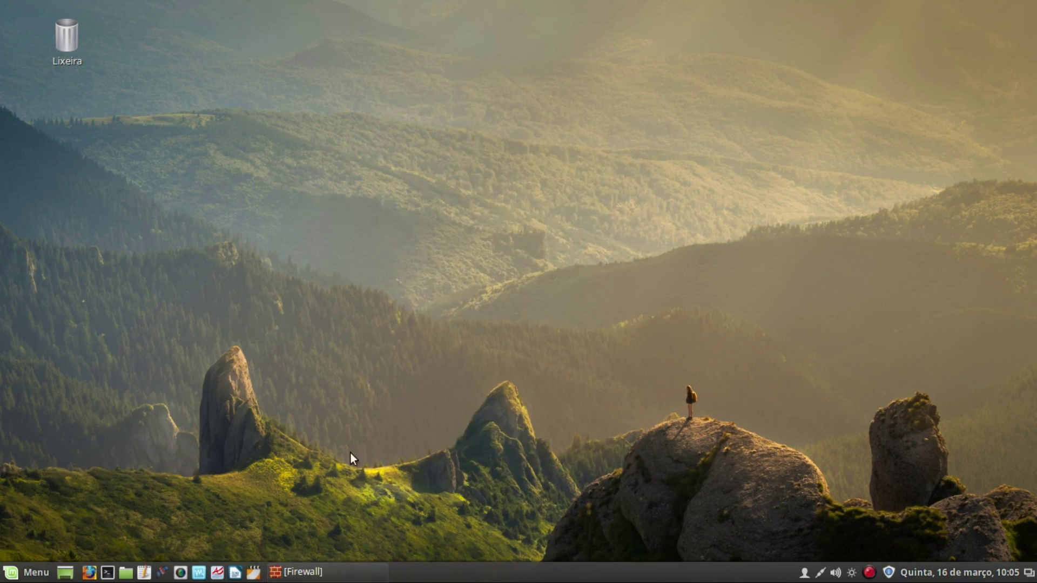
Step: Browse the network through Rede Windows and GRUPOMINT to the computer's shares, then recheck the workgroup and return to the Rede overview
click(126, 573)
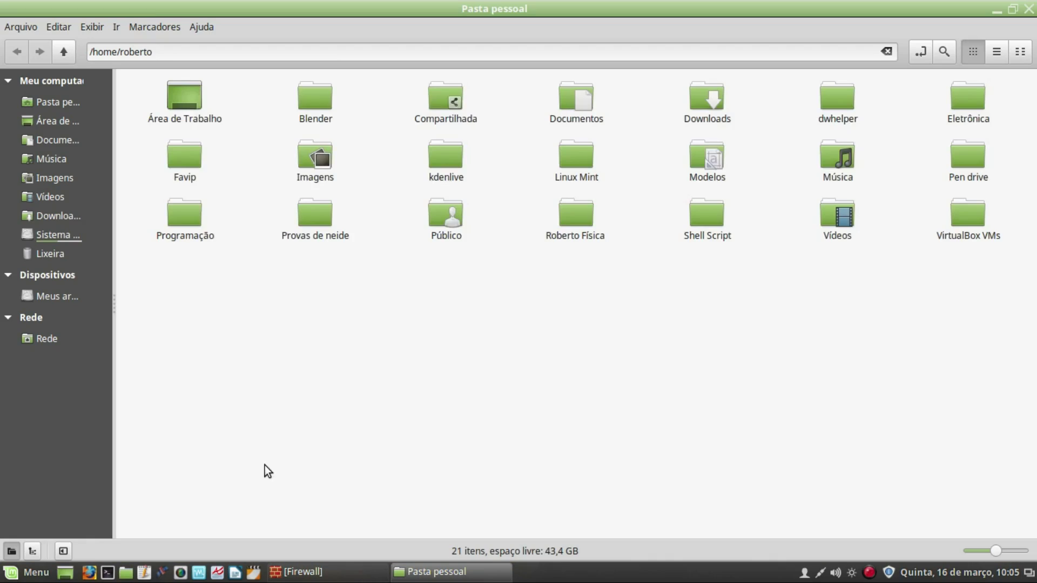
click(39, 341)
double_click(185, 105)
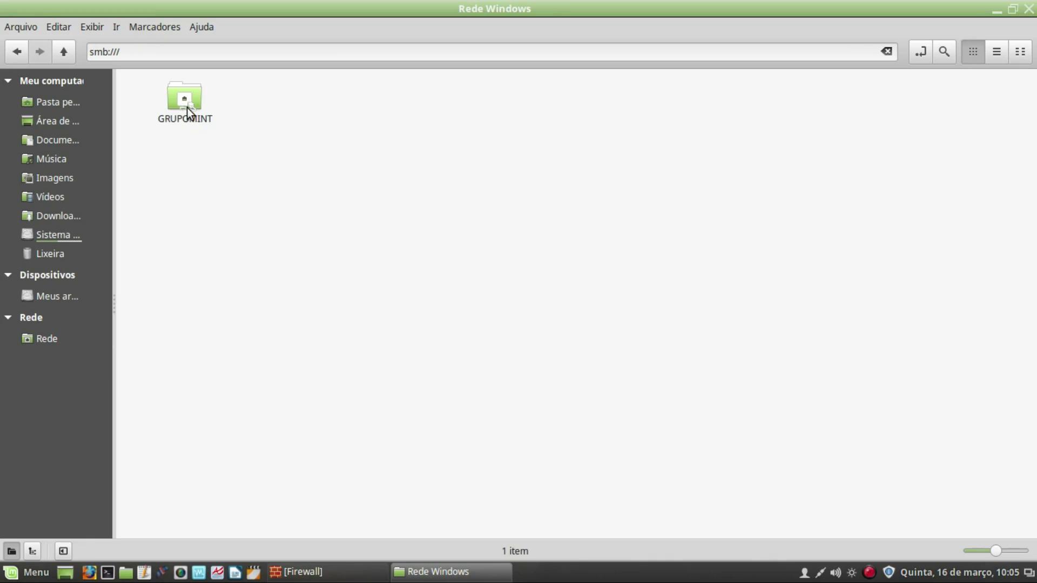
double_click(189, 110)
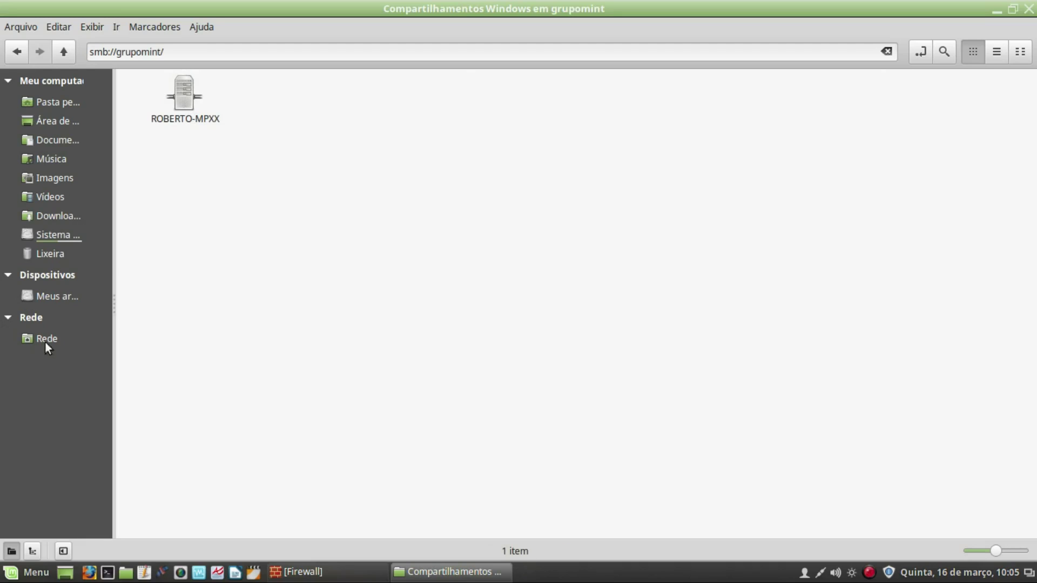
double_click(181, 92)
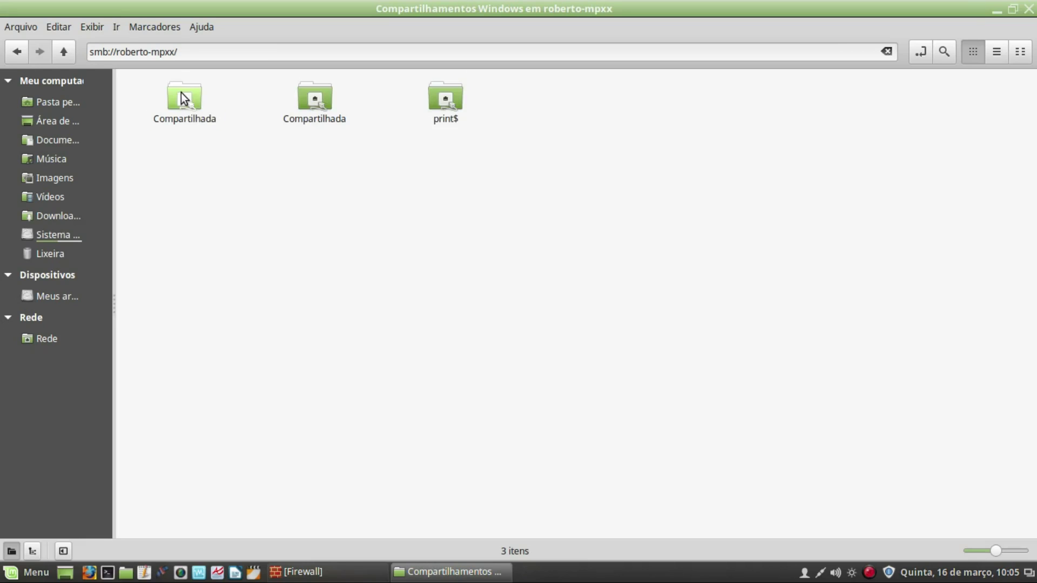
click(48, 340)
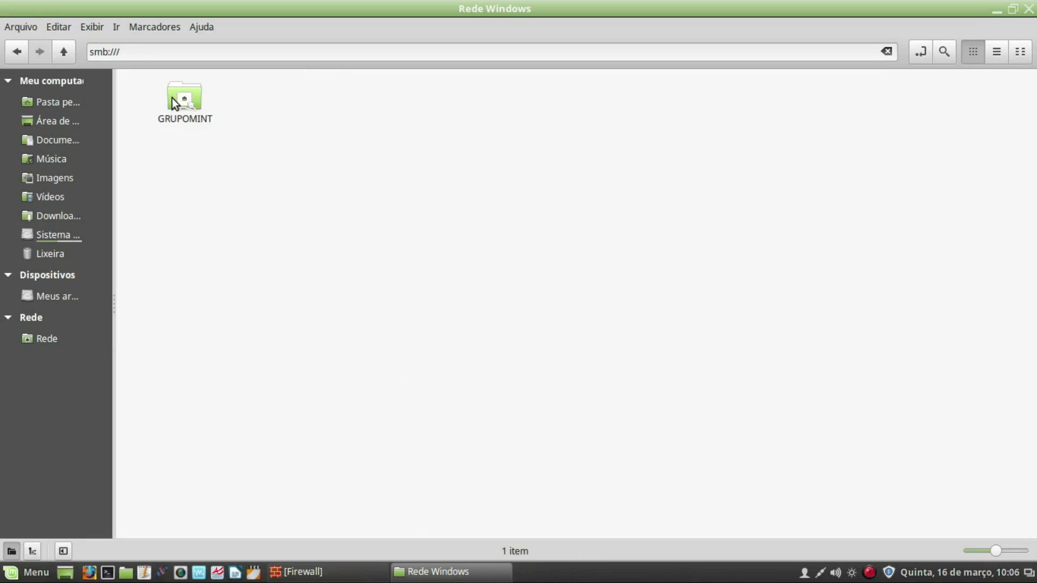
double_click(182, 98)
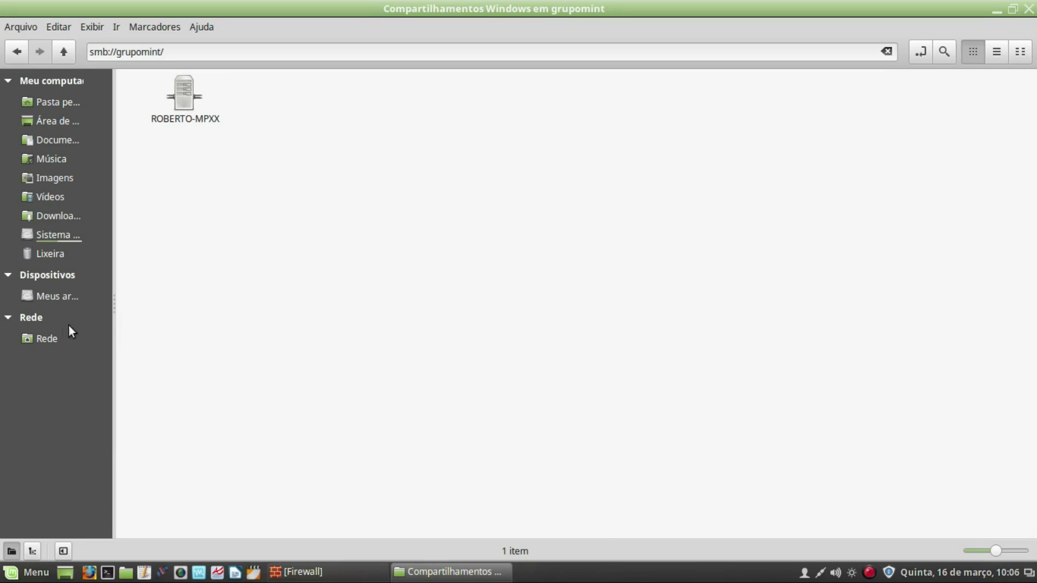
click(43, 340)
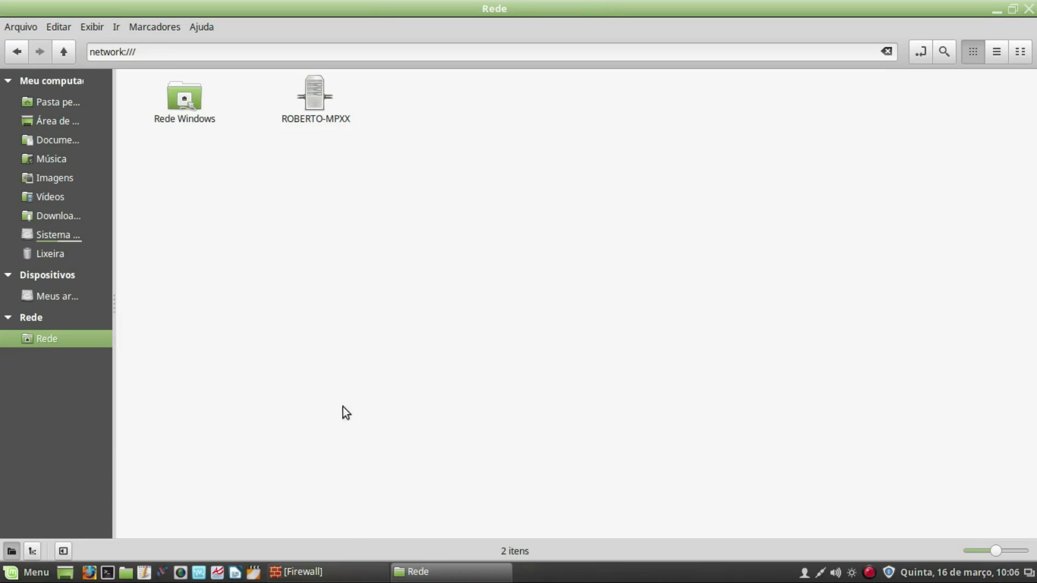
Step: Switch to the Firewall application, turn the firewall back on for the Início profile, and return to the file manager
click(340, 576)
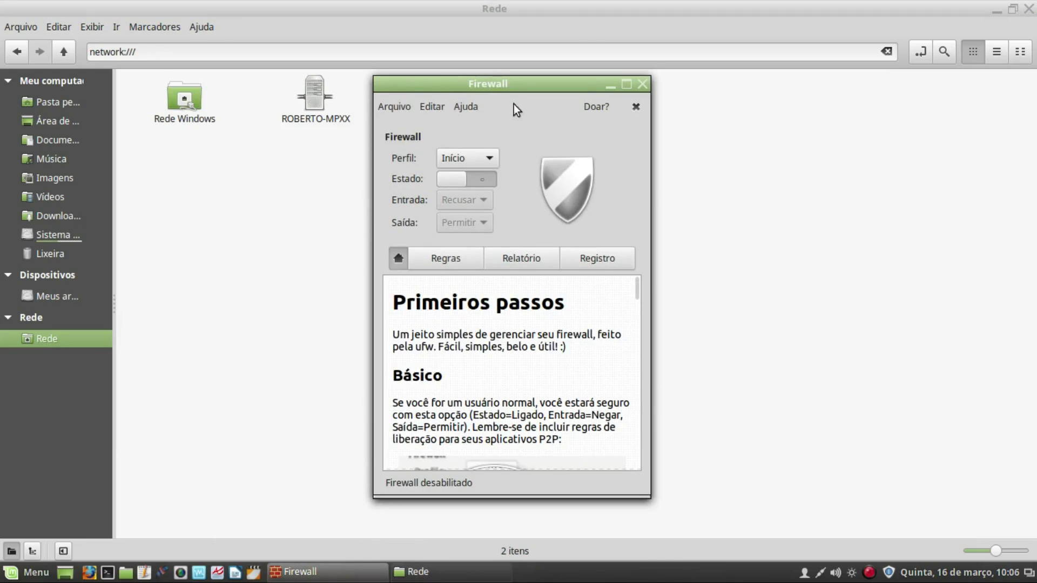
click(480, 183)
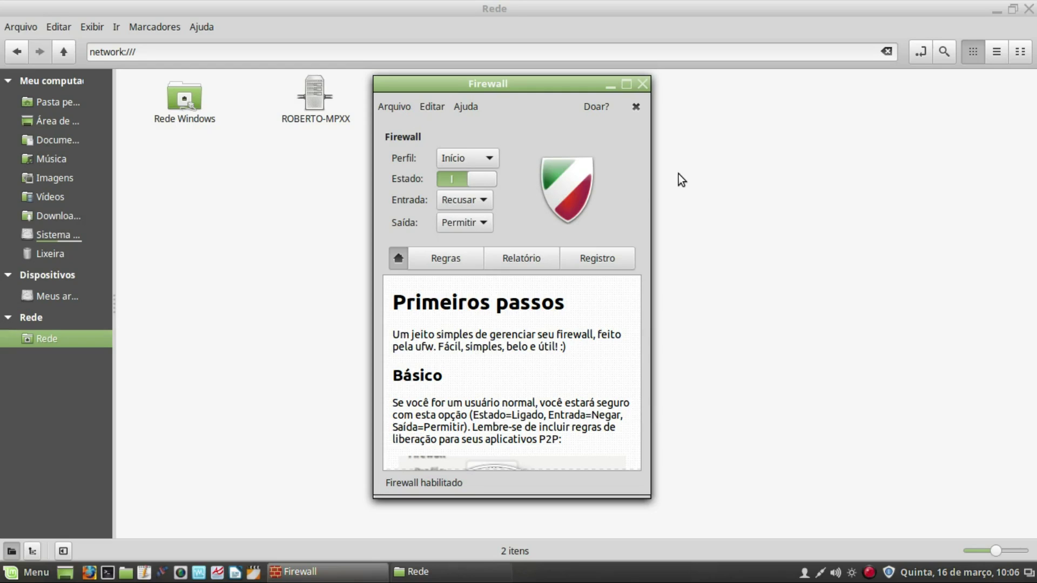
click(251, 286)
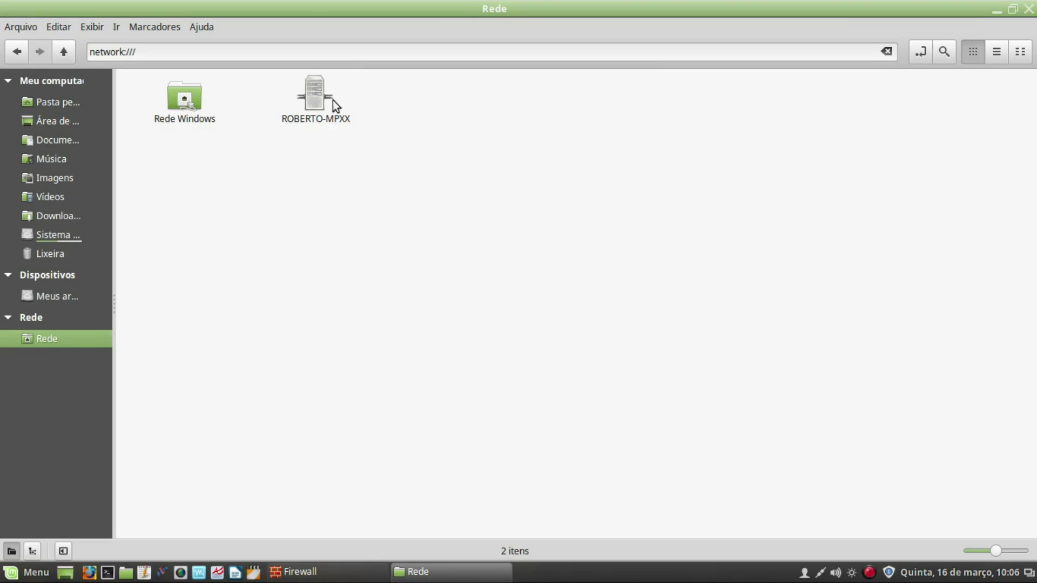
Step: Examine the computer's shares directly from Rede, and check Rede Windows twice for the workgroup with the firewall enabled
double_click(314, 100)
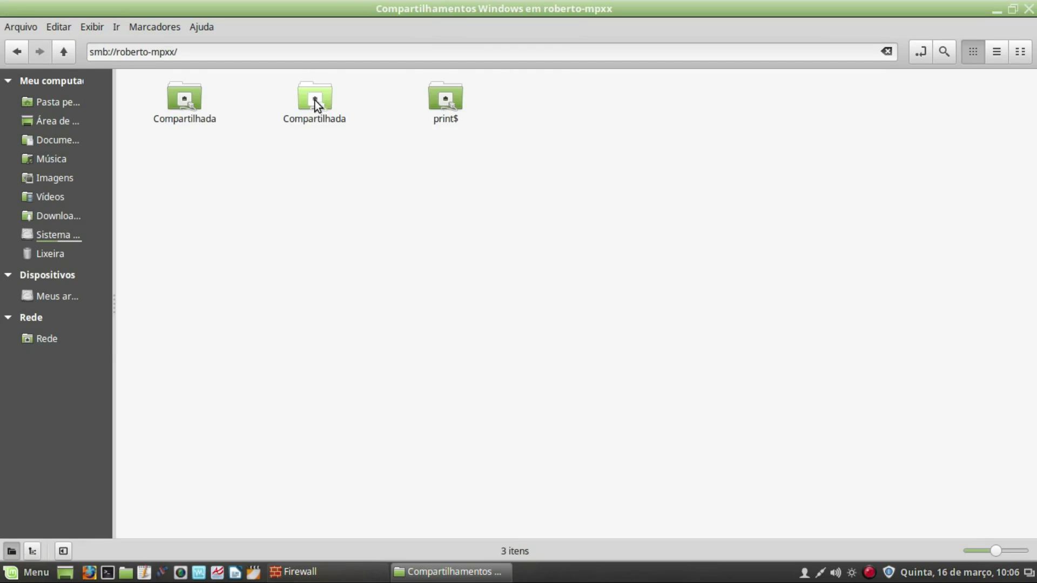
click(39, 338)
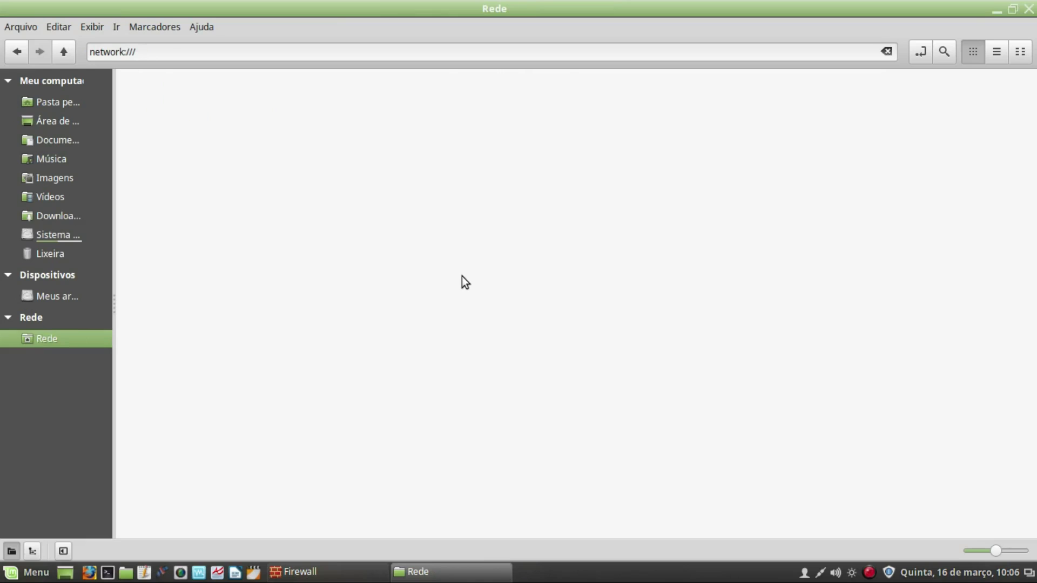
double_click(193, 141)
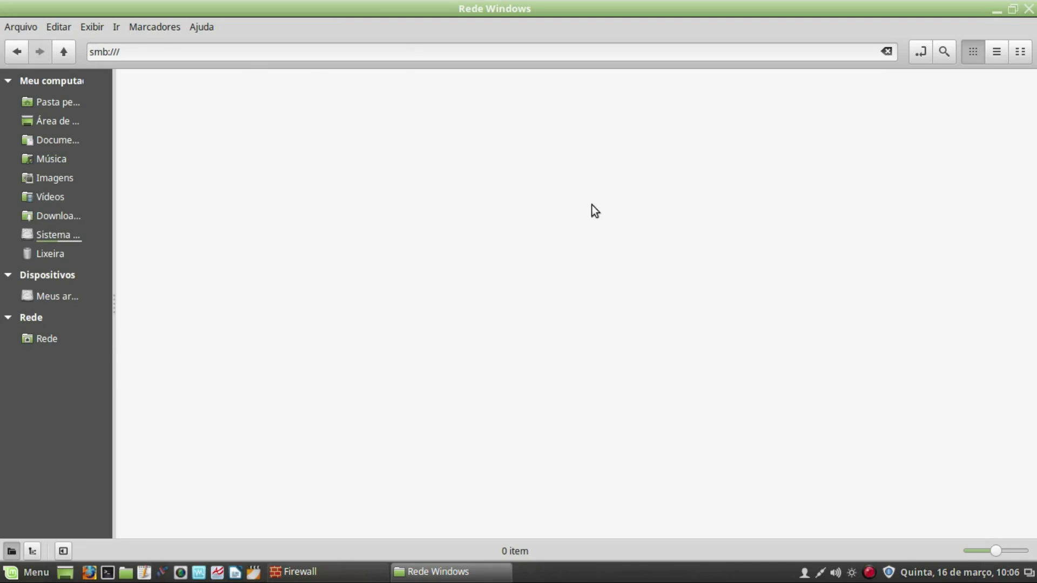
click(44, 339)
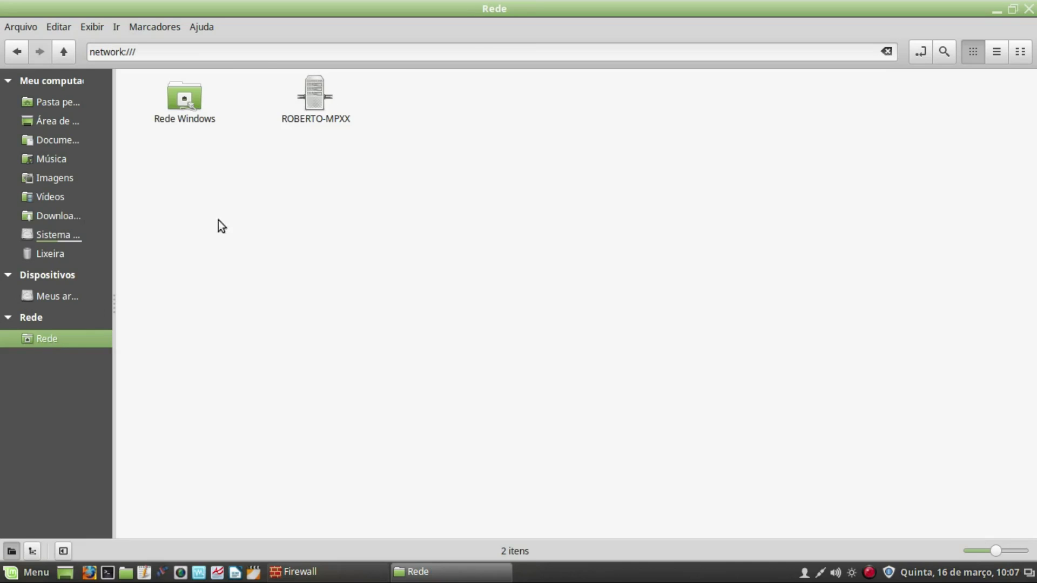
click(170, 103)
double_click(170, 104)
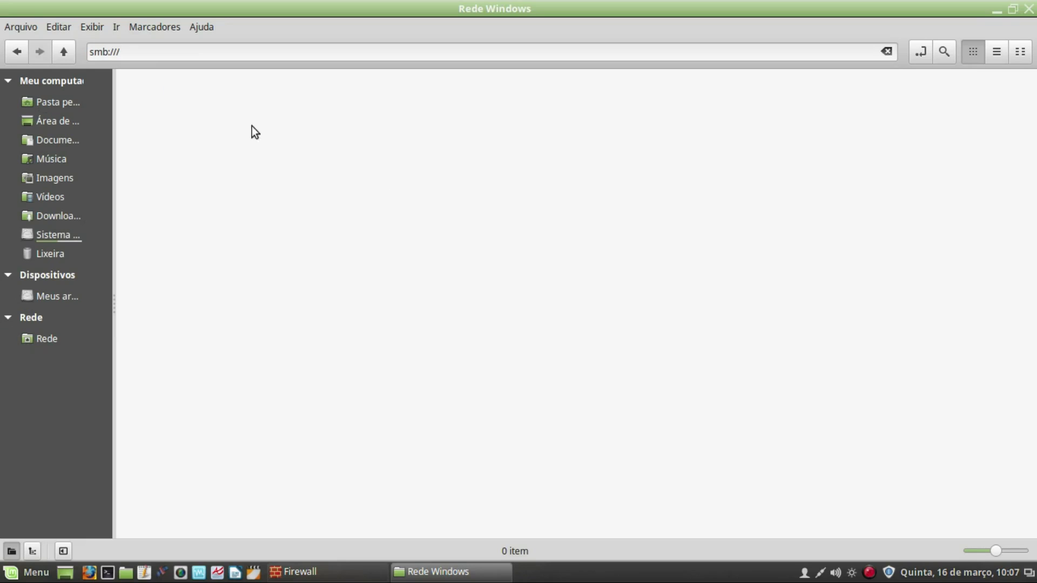
Step: From the personal folder, go to the network location smb://192.168.0.101 to view the shared folders
click(55, 104)
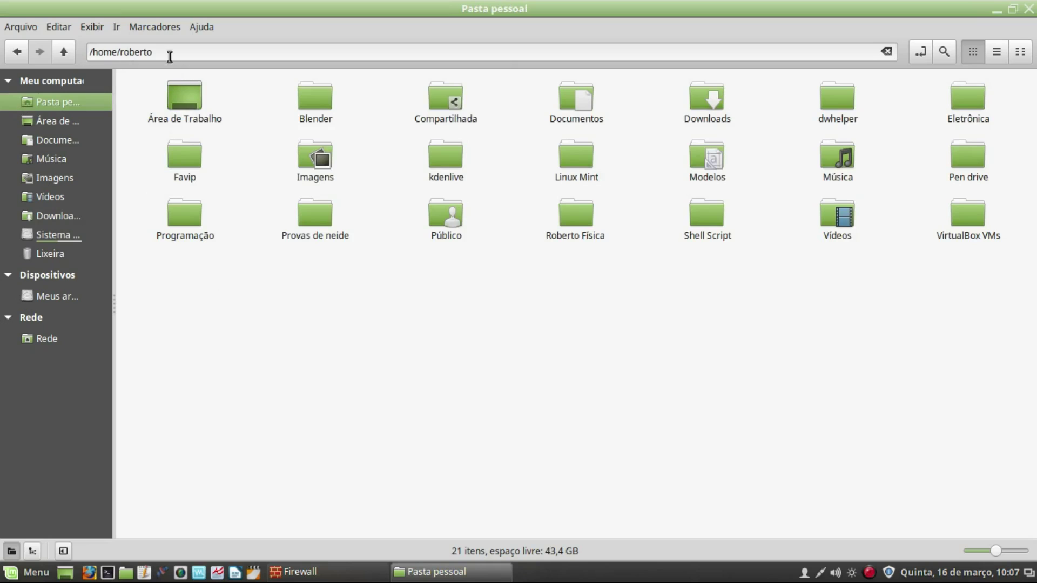
drag(169, 56, 65, 57)
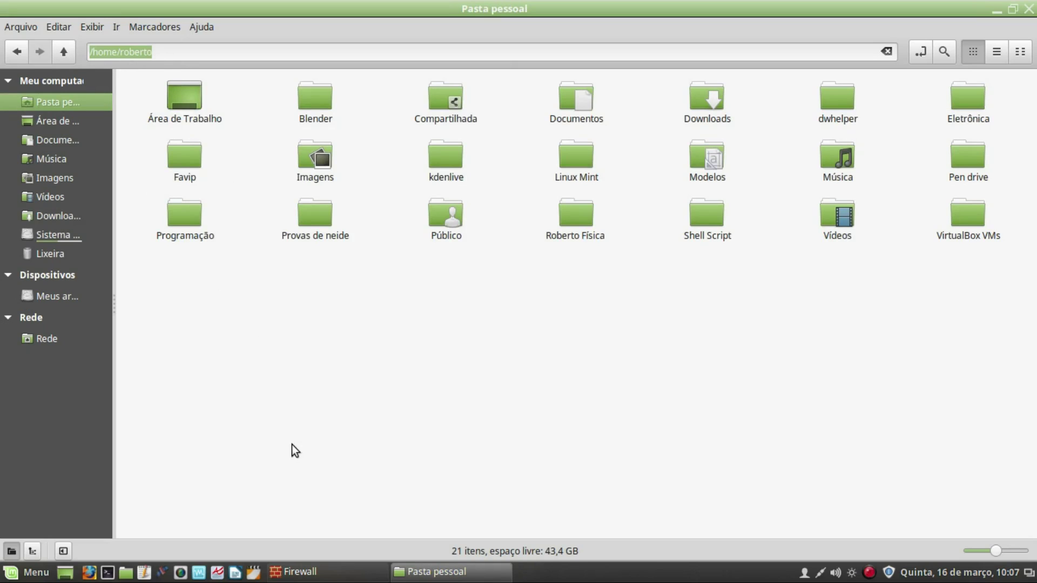
text(s)
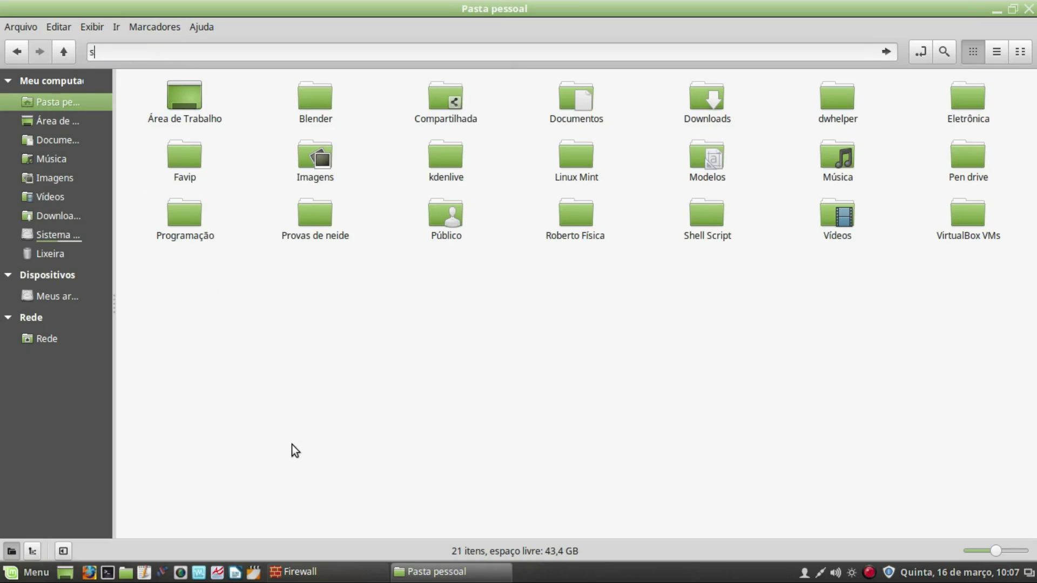
text(mb://)
text(192.168.0.101)
key(Return)
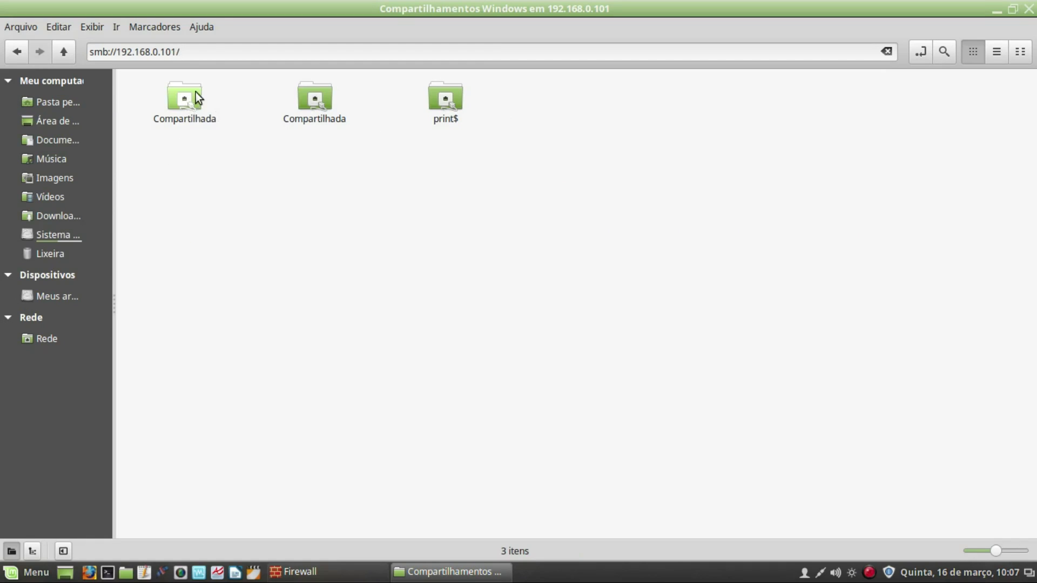
Step: Try opening the Windows-style network path \\192.168.0.101 in the file manager, and close its window
drag(193, 51, 90, 51)
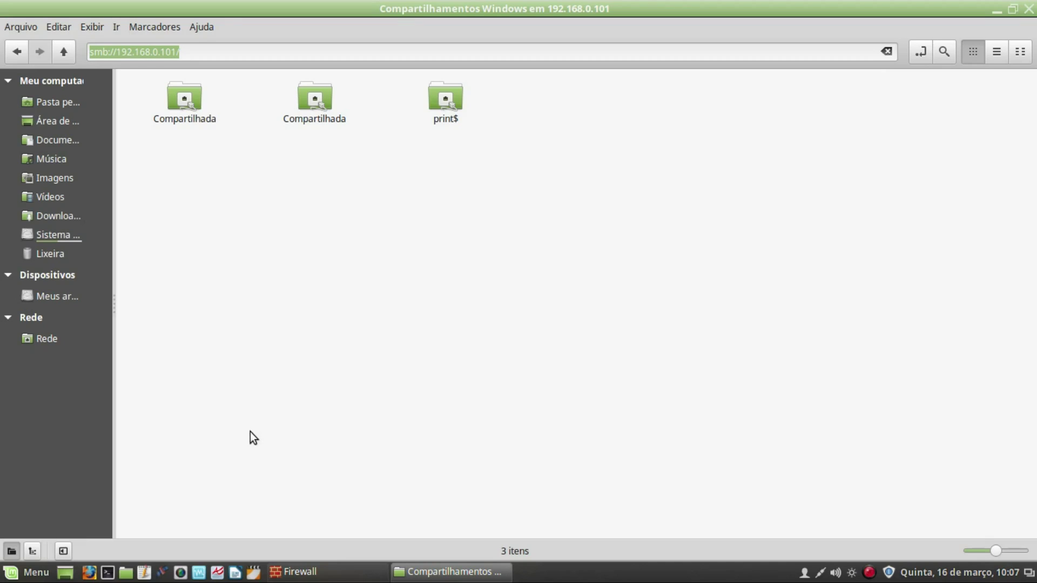
text(\)
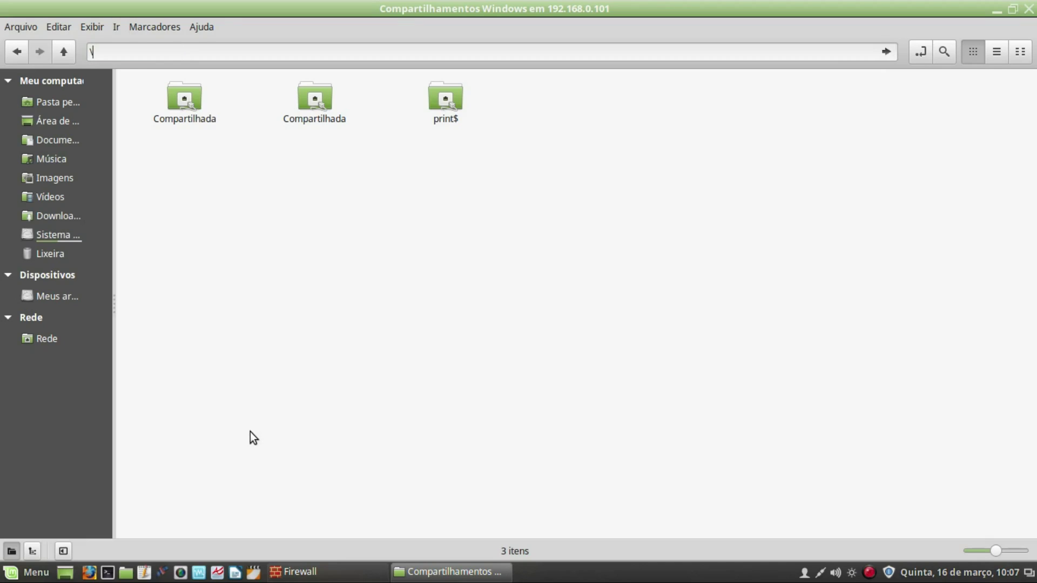
text(\192.168.0.101)
text(\\192.168.0.101)
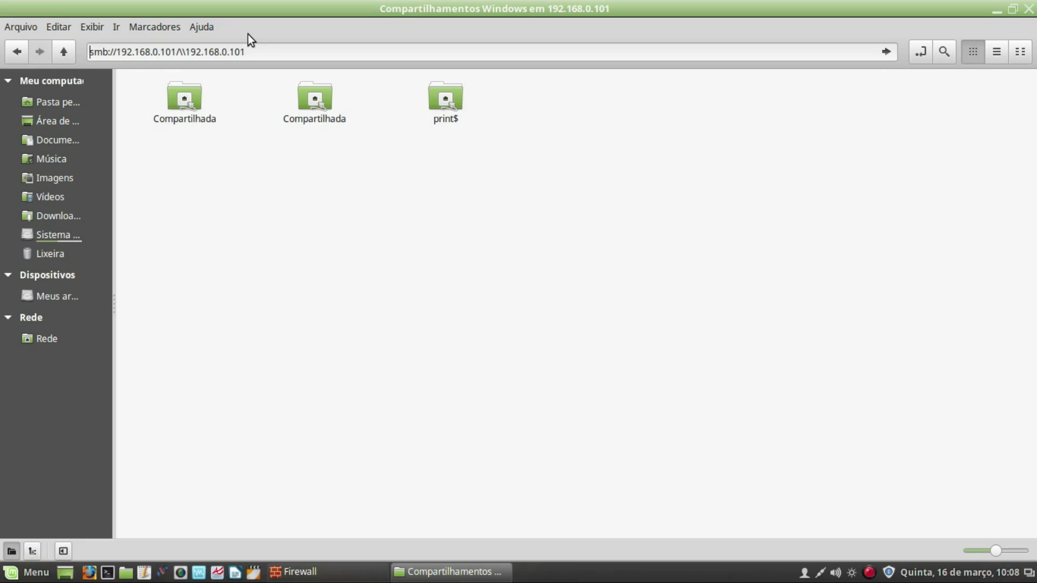
click(1029, 9)
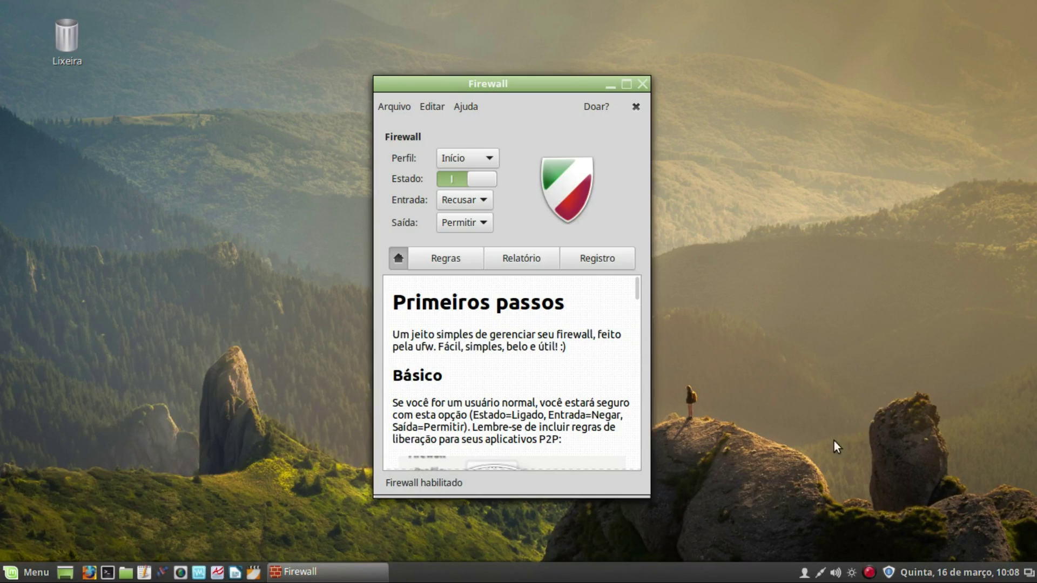
Step: Check the wired connection's IPv4 address in the network settings, and close the settings window
click(820, 577)
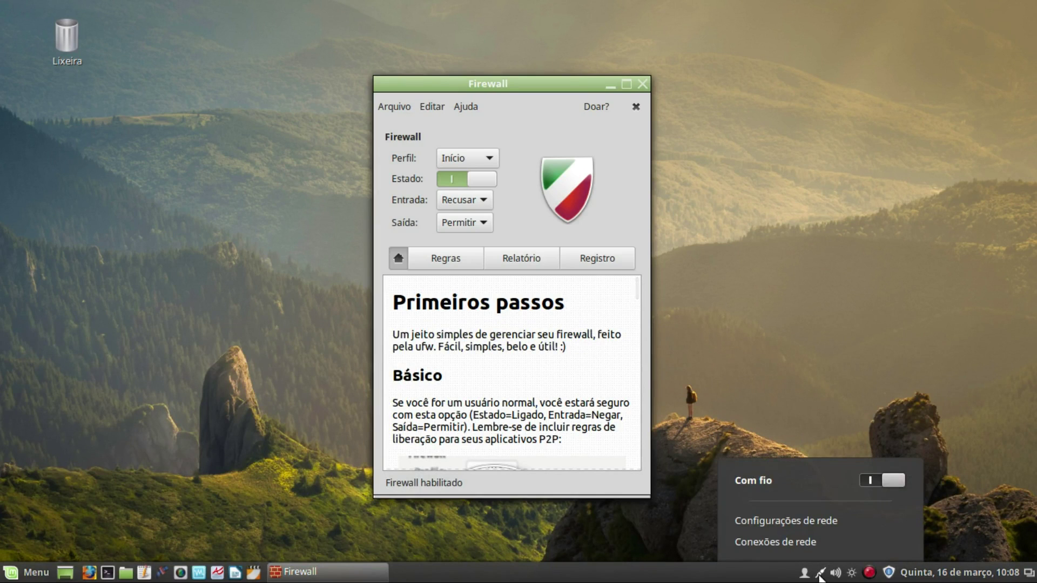
click(826, 522)
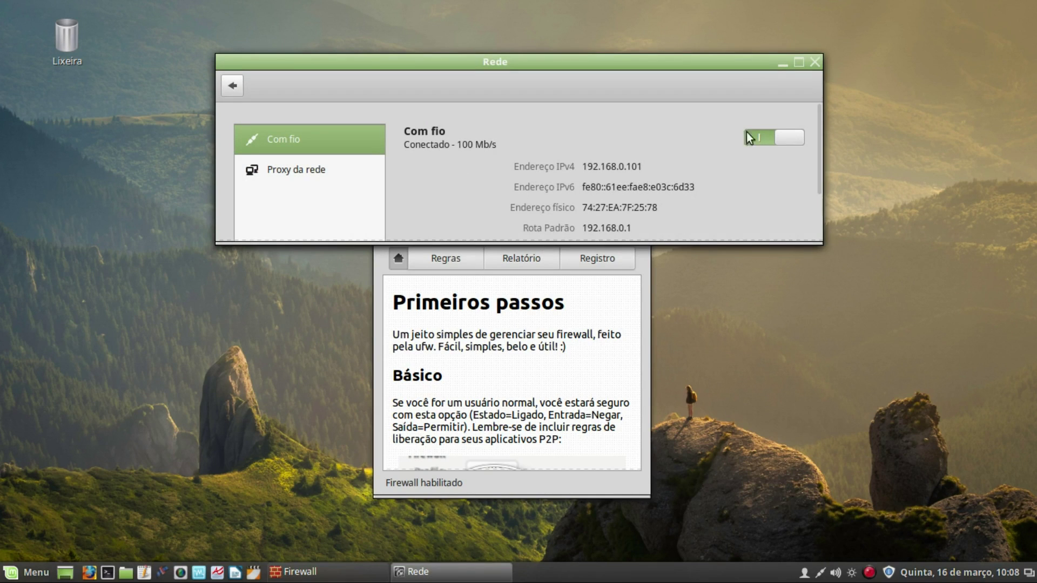
click(815, 63)
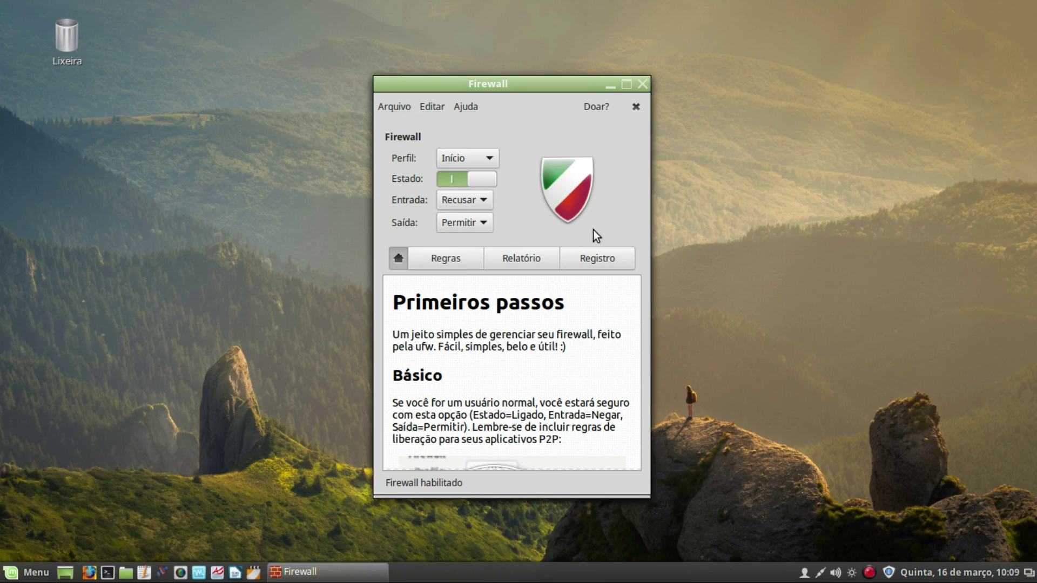
Step: Start a new preconfigured firewall rule with direction Ambos and category Todos
click(437, 259)
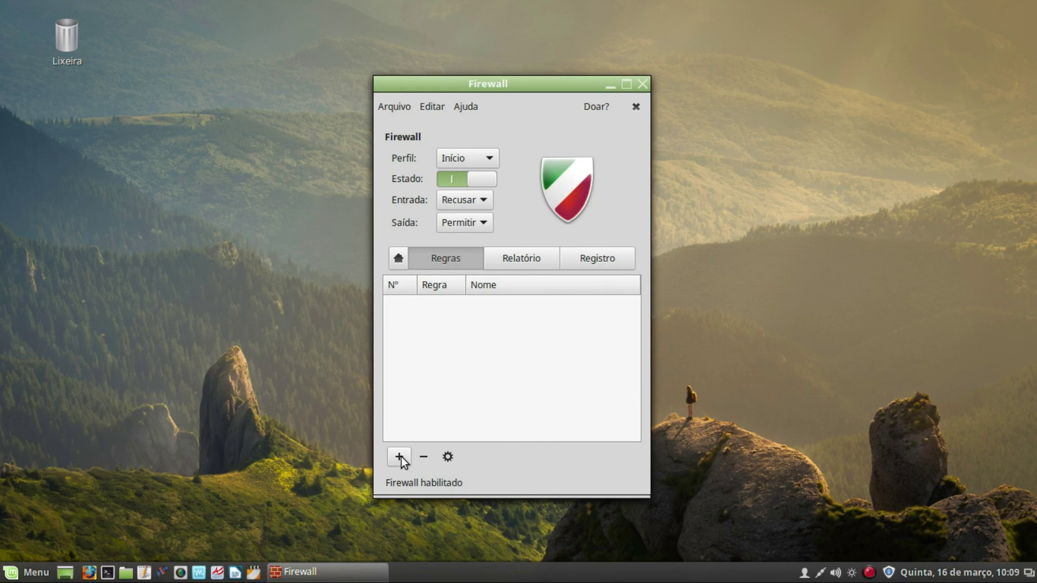
click(400, 457)
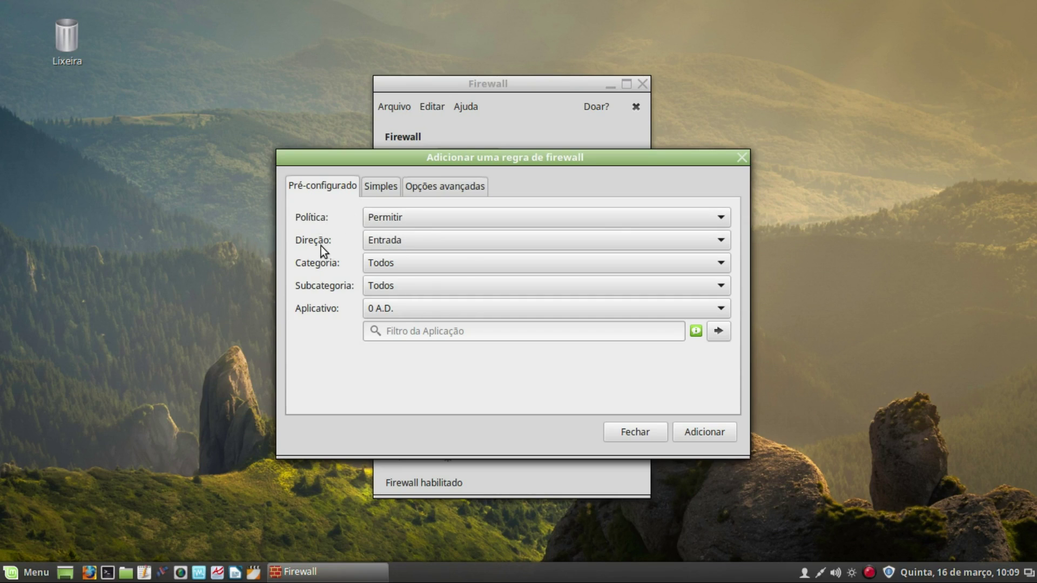
click(723, 242)
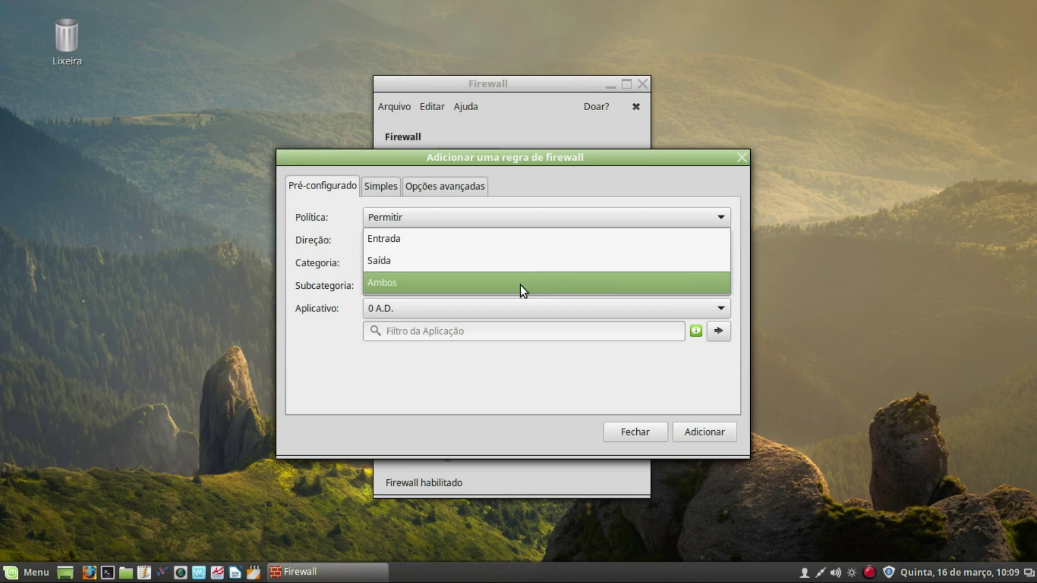
click(521, 284)
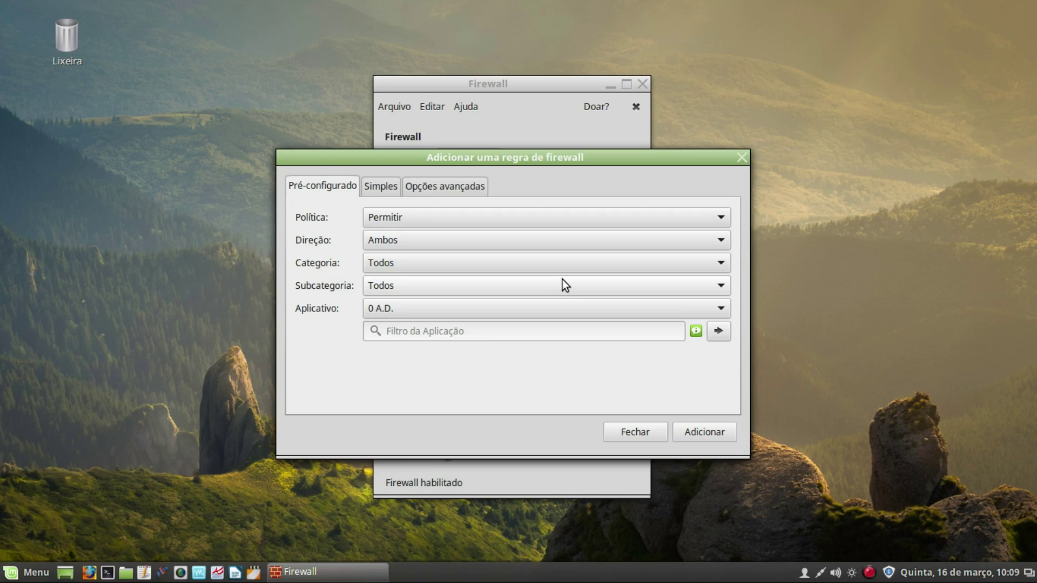
click(723, 264)
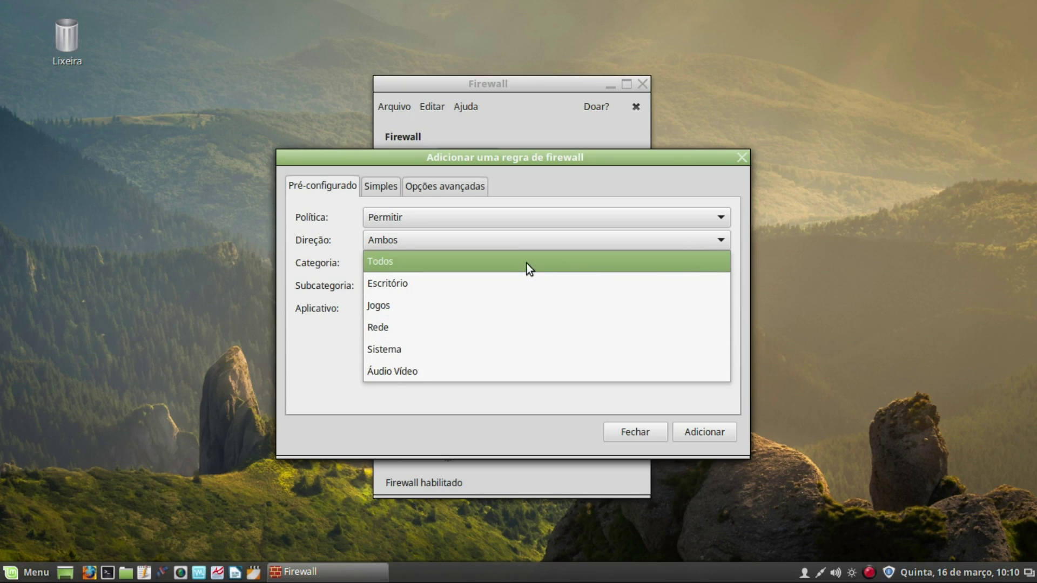
click(527, 264)
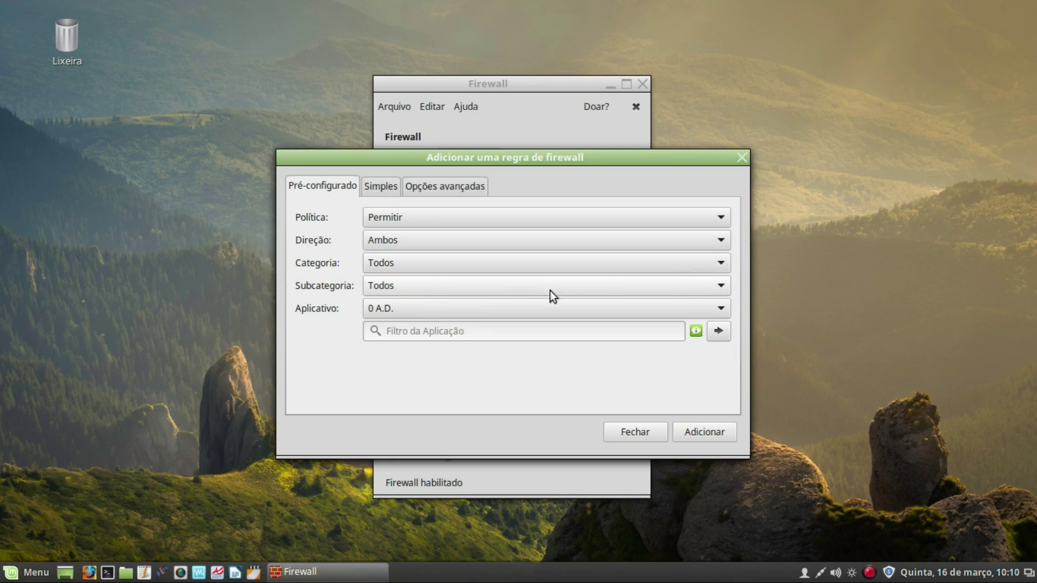
Step: Keep the preconfigured rule's subcategory at Todos and its policy at Permitir after reviewing the available choices
click(724, 289)
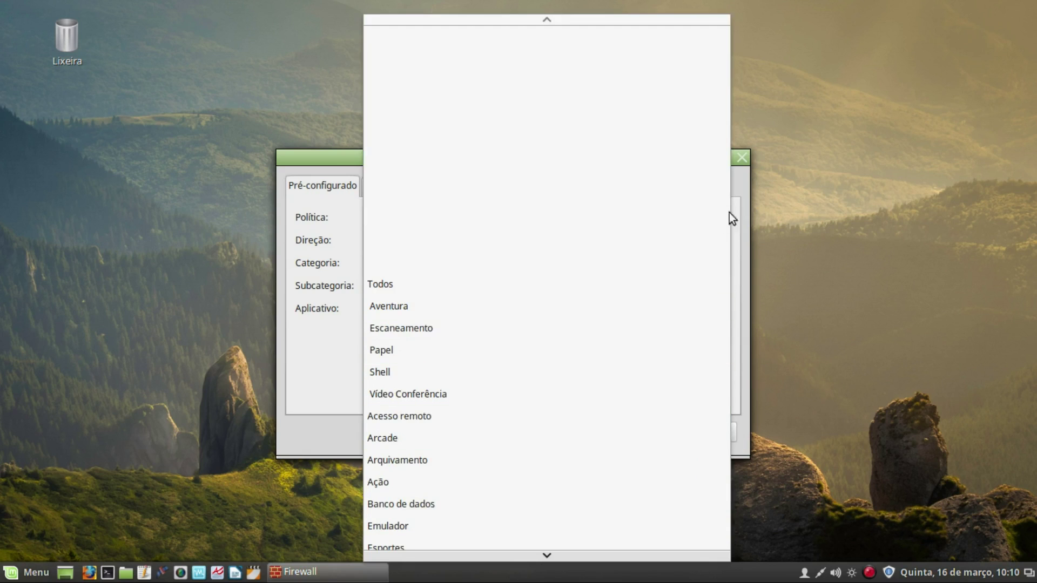
mouse_move(535, 552)
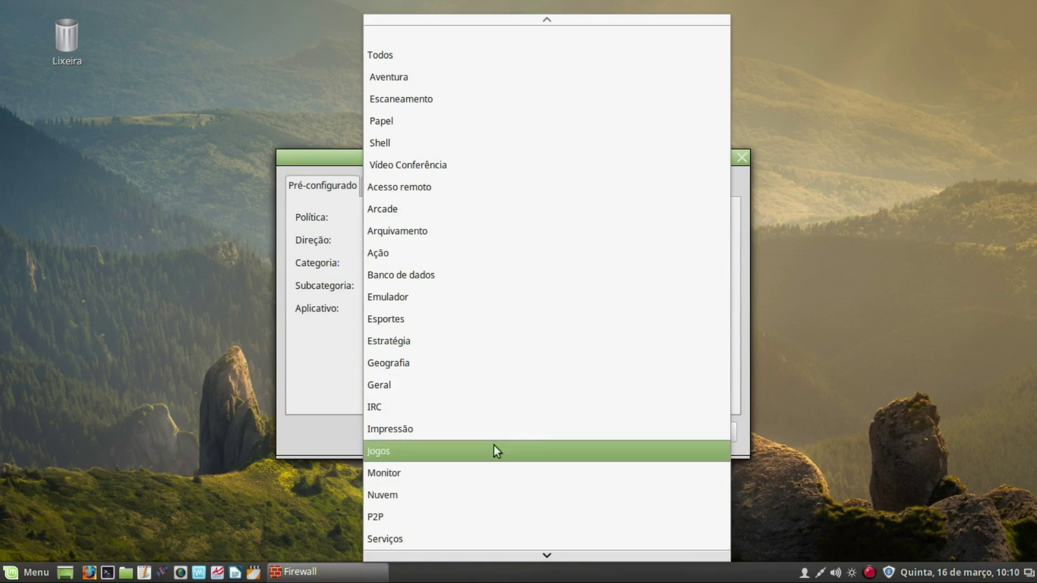
click(398, 54)
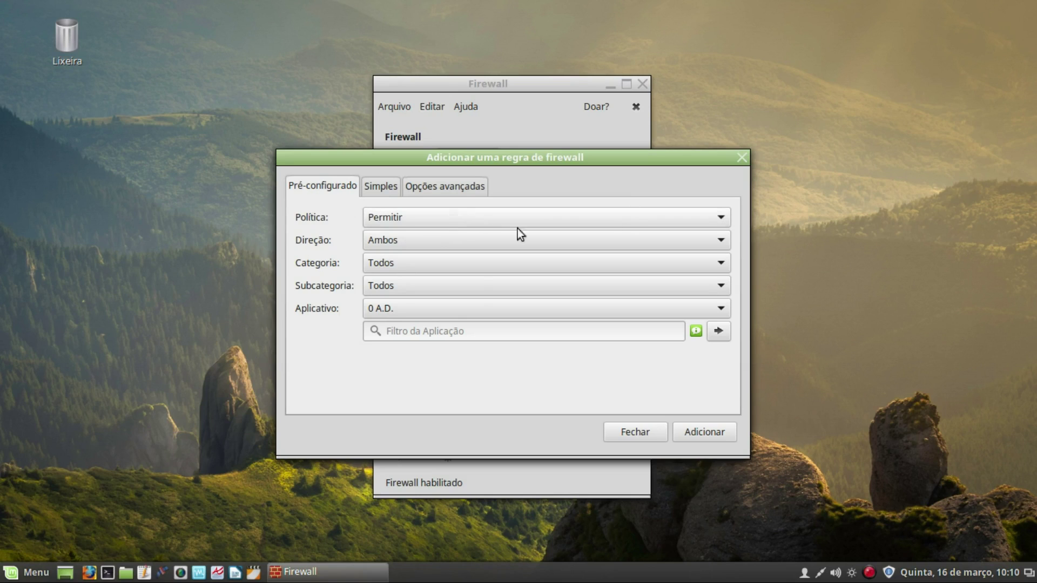
click(724, 217)
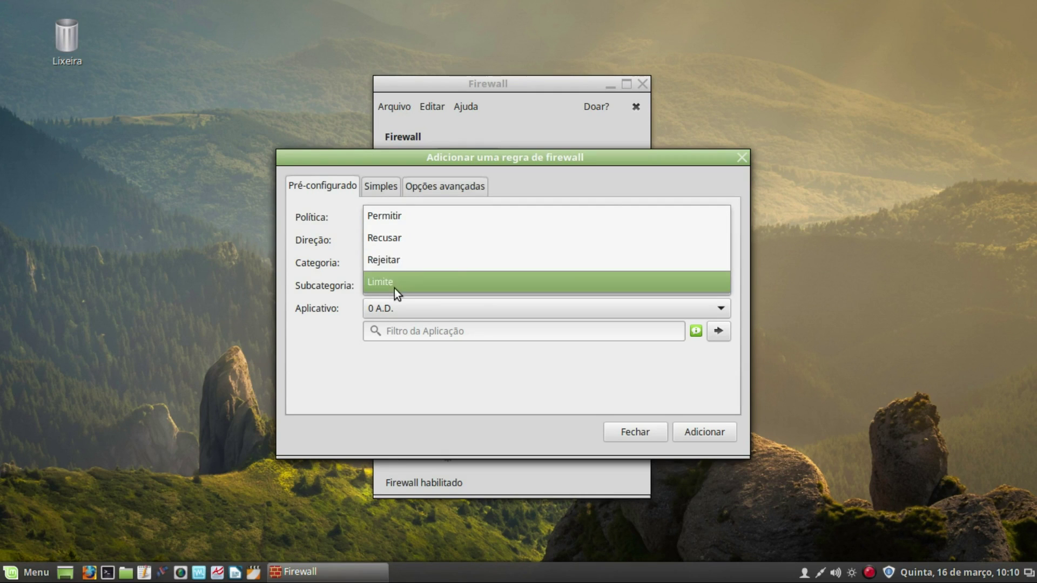
click(398, 216)
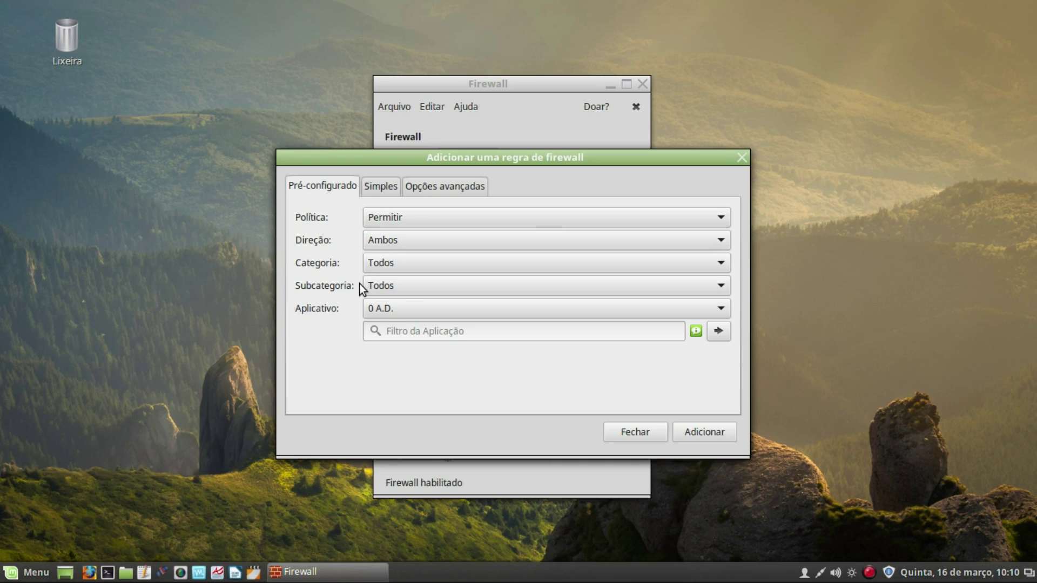
Step: Choose SAMBA as the rule's application and transfer its values to the advanced options
click(721, 308)
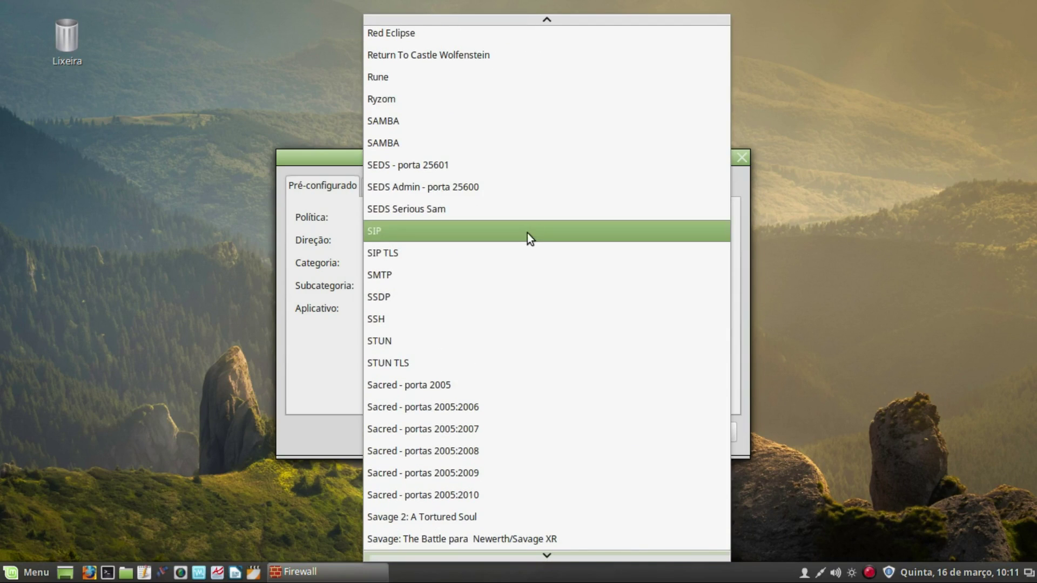
click(396, 124)
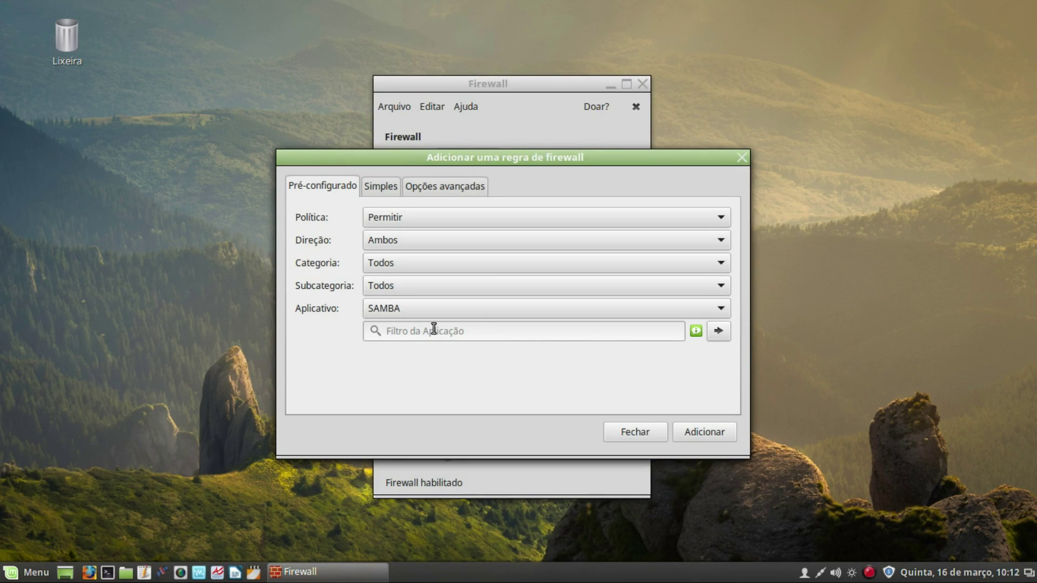
click(719, 332)
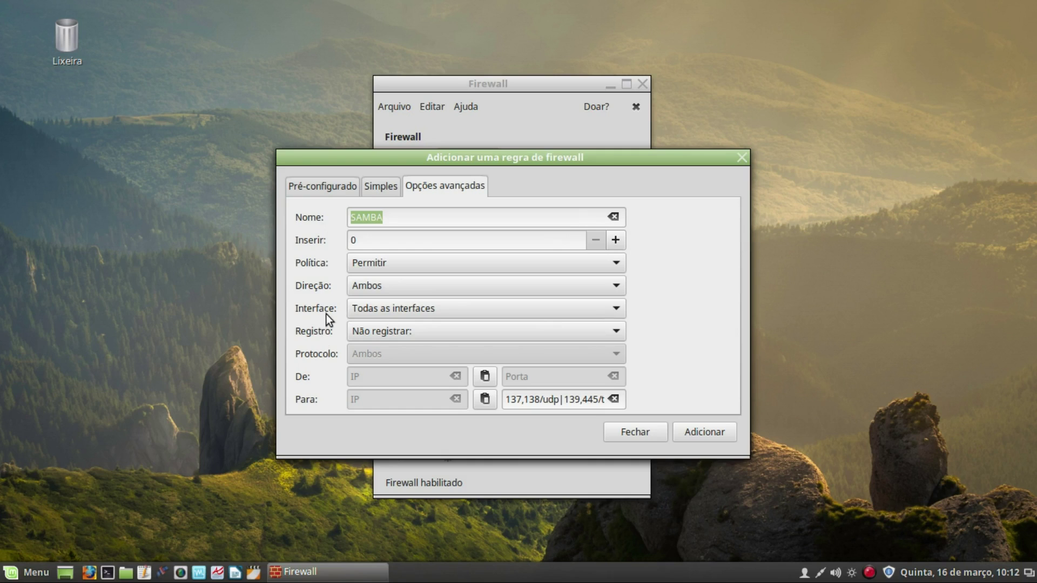
Step: Keep the SAMBA rule on Todas as interfaces and set its logging to Registro
click(617, 310)
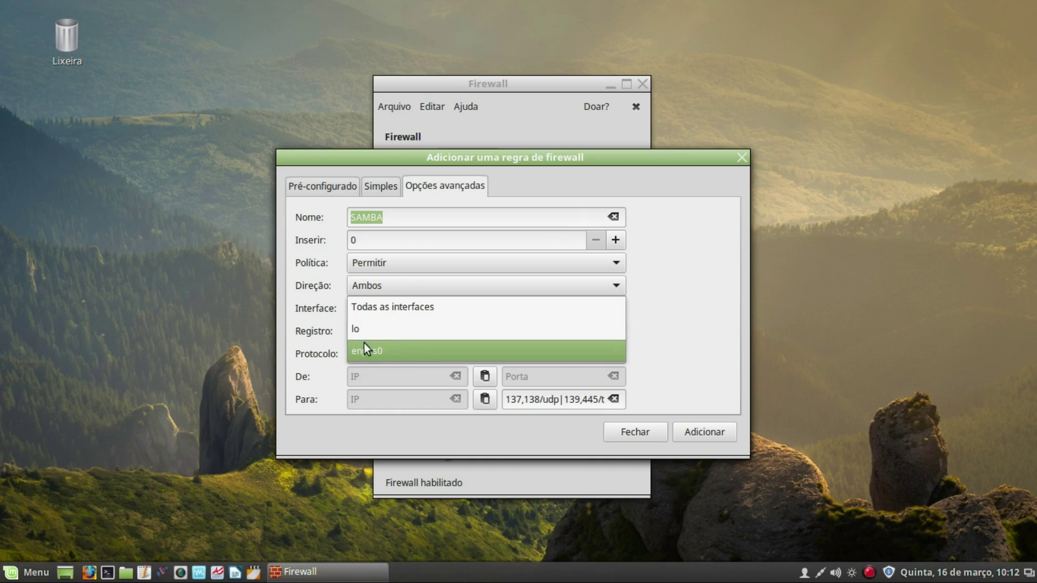
click(425, 309)
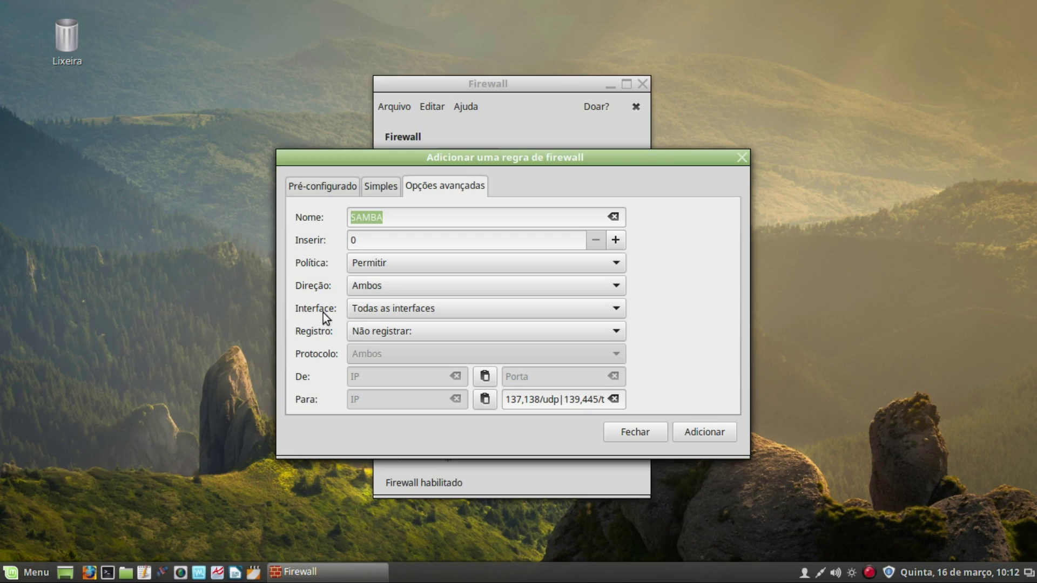
click(619, 333)
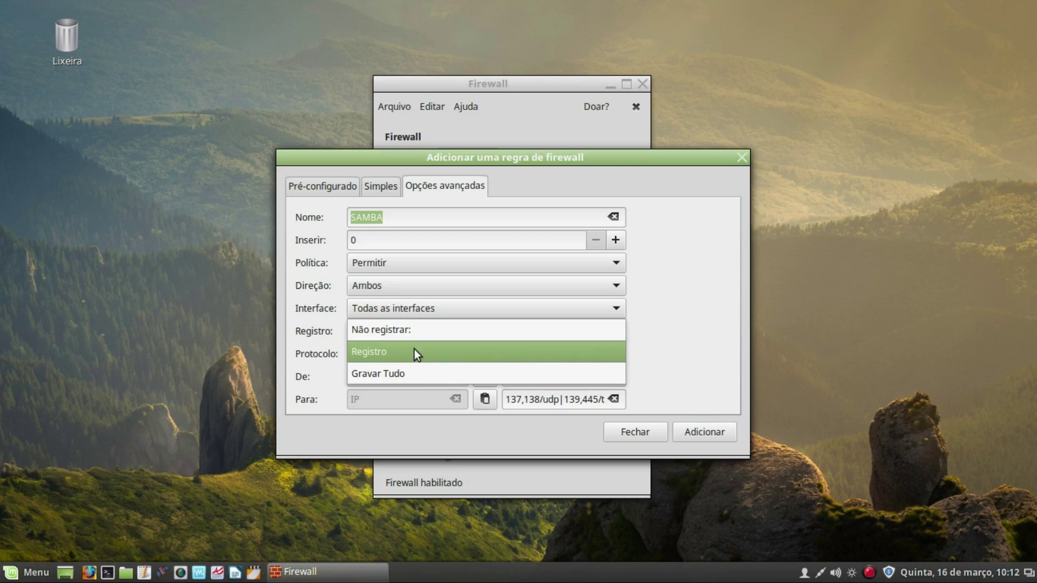
click(383, 352)
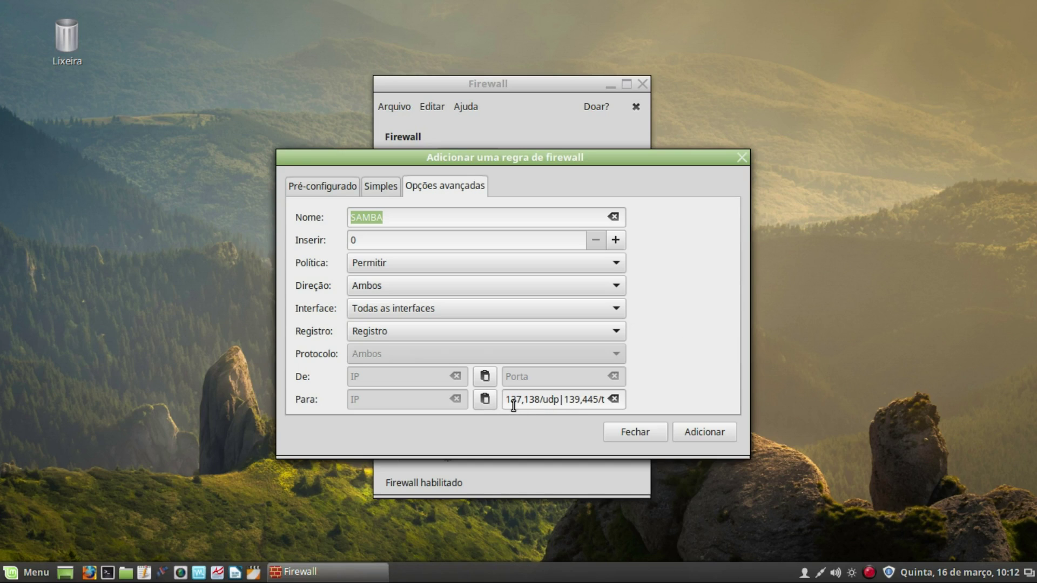
Step: Add the SAMBA rule to the firewall, look through the rules list, and close the Firewall window
mouse_move(514, 405)
click(708, 434)
click(630, 433)
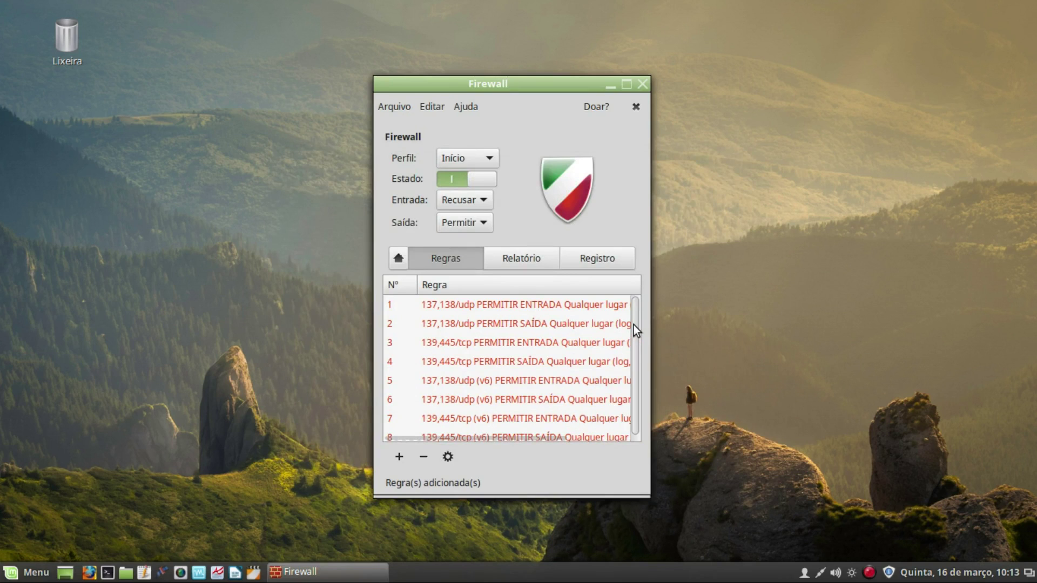
drag(634, 310, 637, 327)
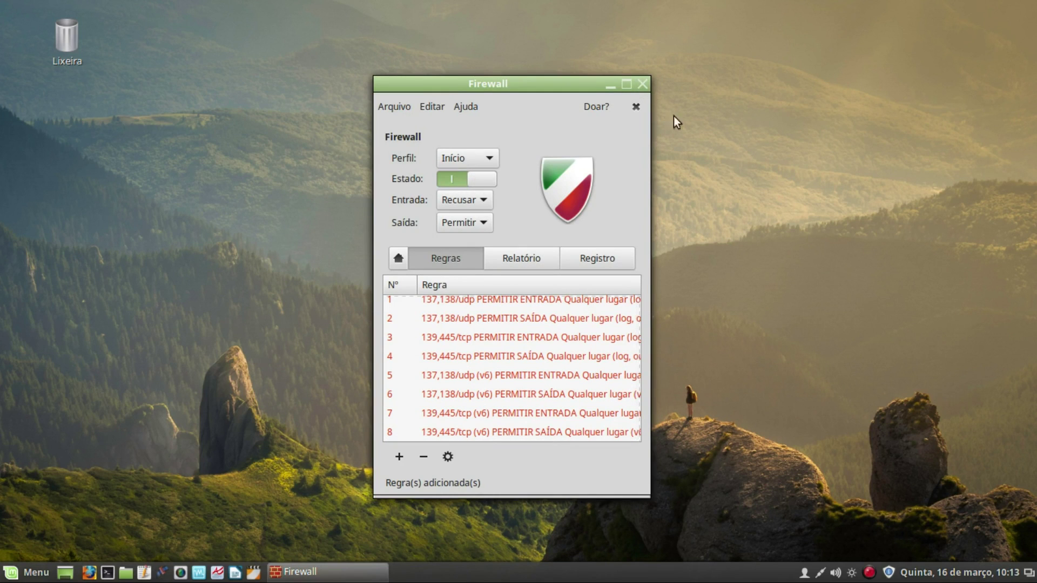
click(642, 85)
Step: Browse from Rede through Rede Windows and the GRUPOMINT workgroup to the computer's shares
click(126, 572)
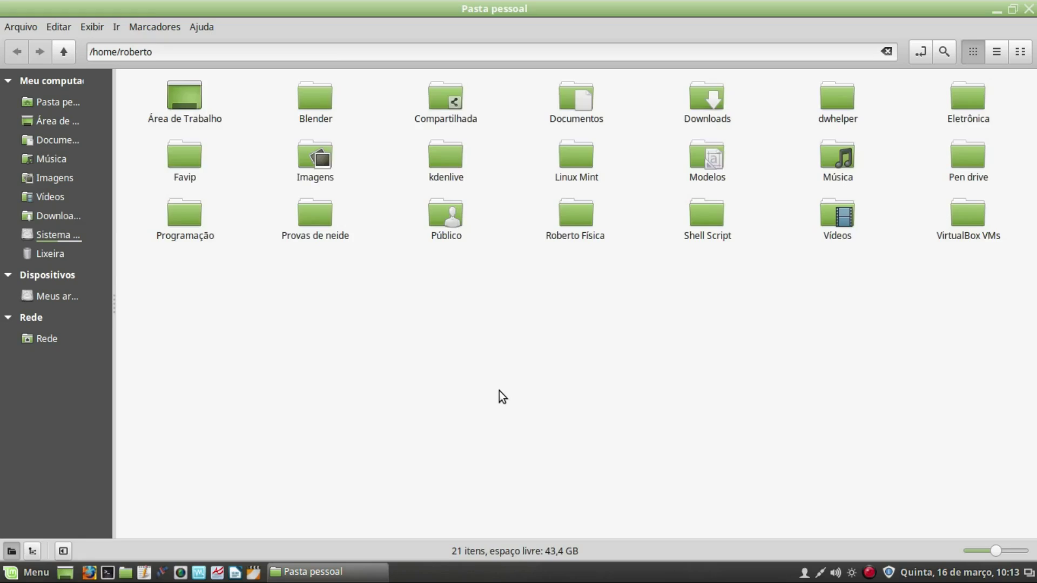
click(49, 339)
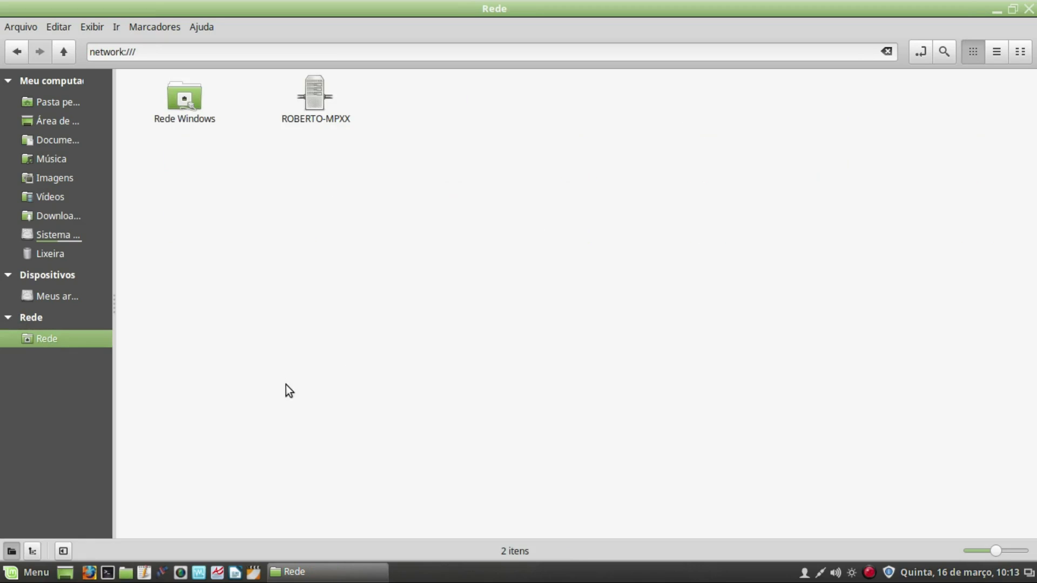
double_click(183, 105)
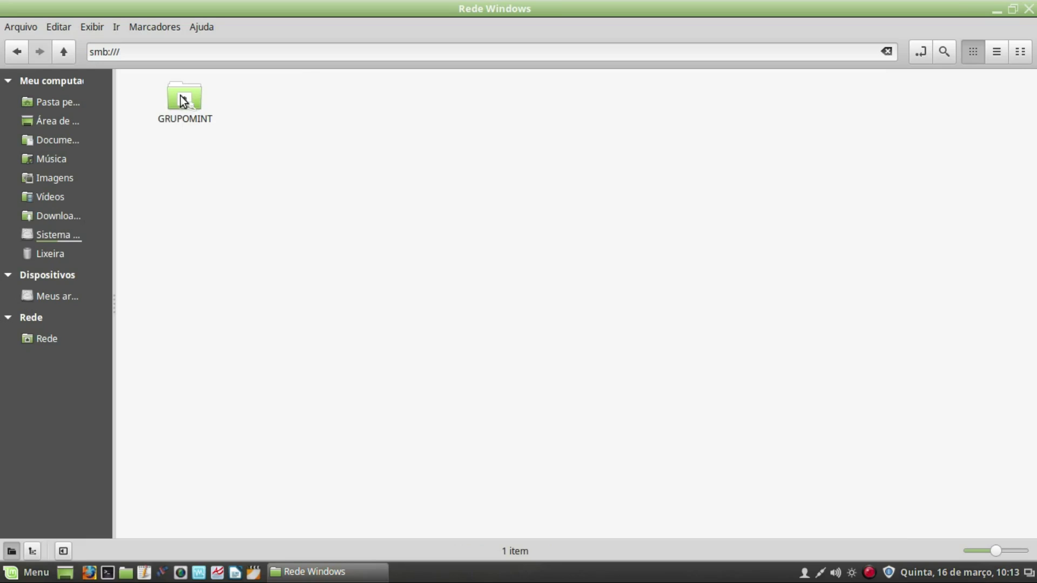
double_click(180, 97)
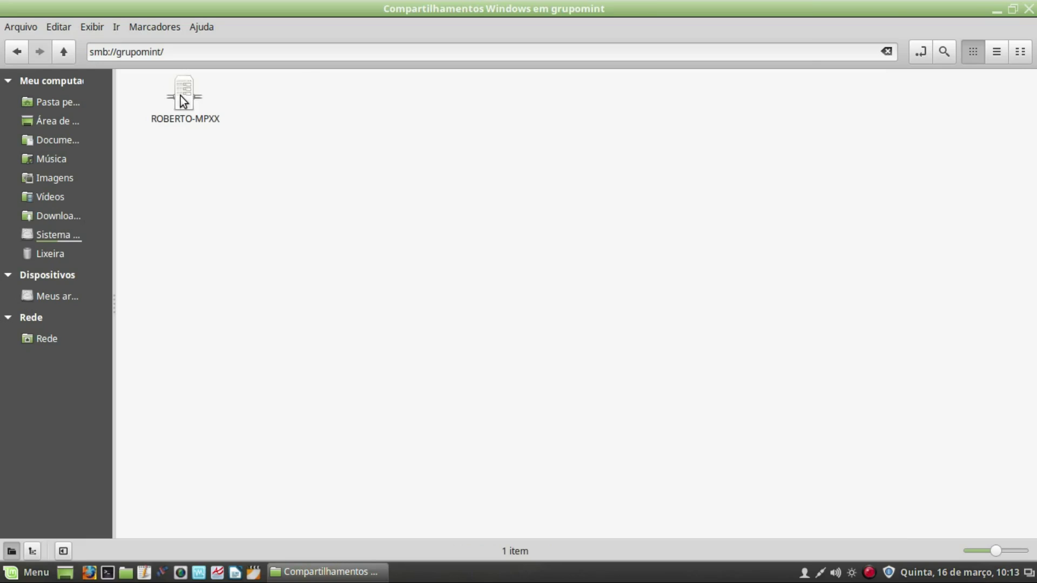
double_click(181, 96)
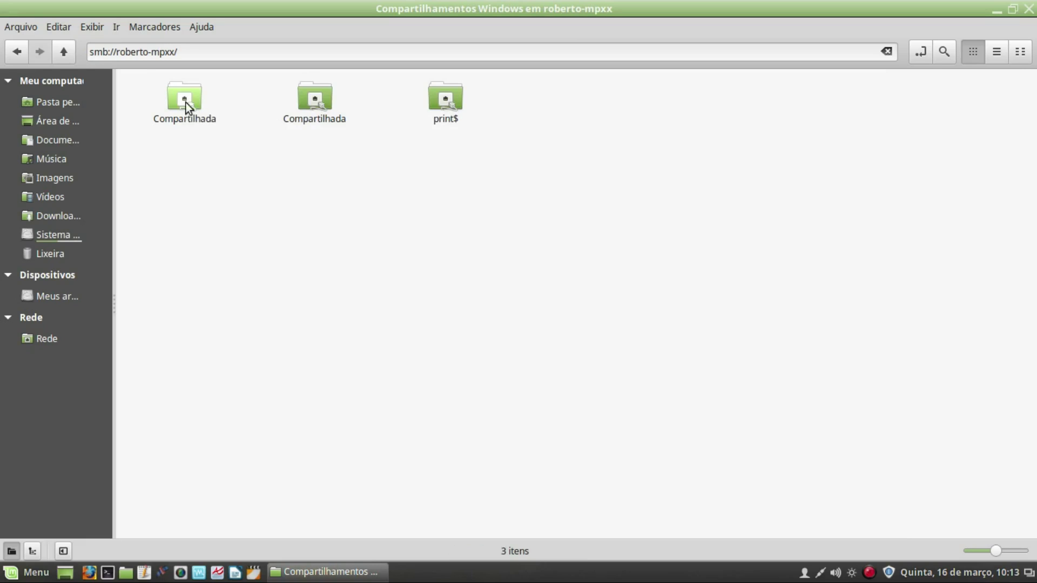
Step: Connect to the first Compartilhada share as registered user grupo in domain GRUPOMINT, enter the account password, and dismiss the keyring unlock request
double_click(187, 103)
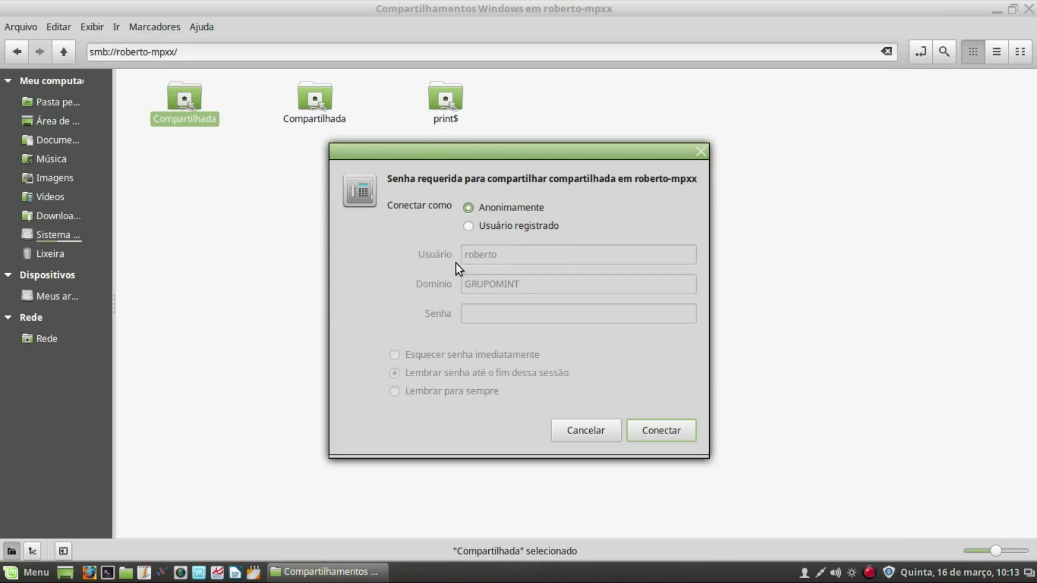
click(468, 228)
key(Tab)
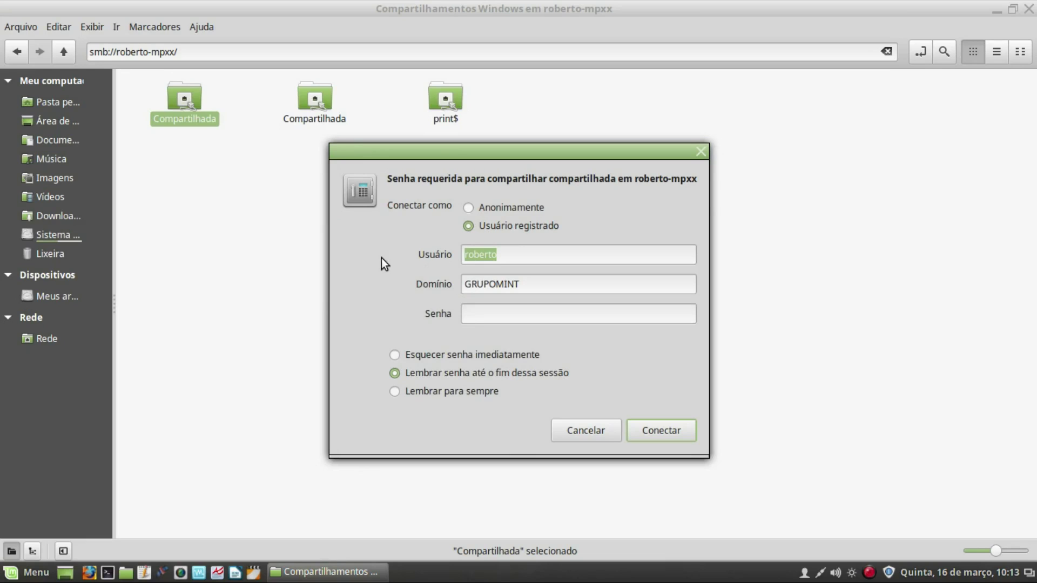
text(grupo)
click(544, 313)
text(*******)
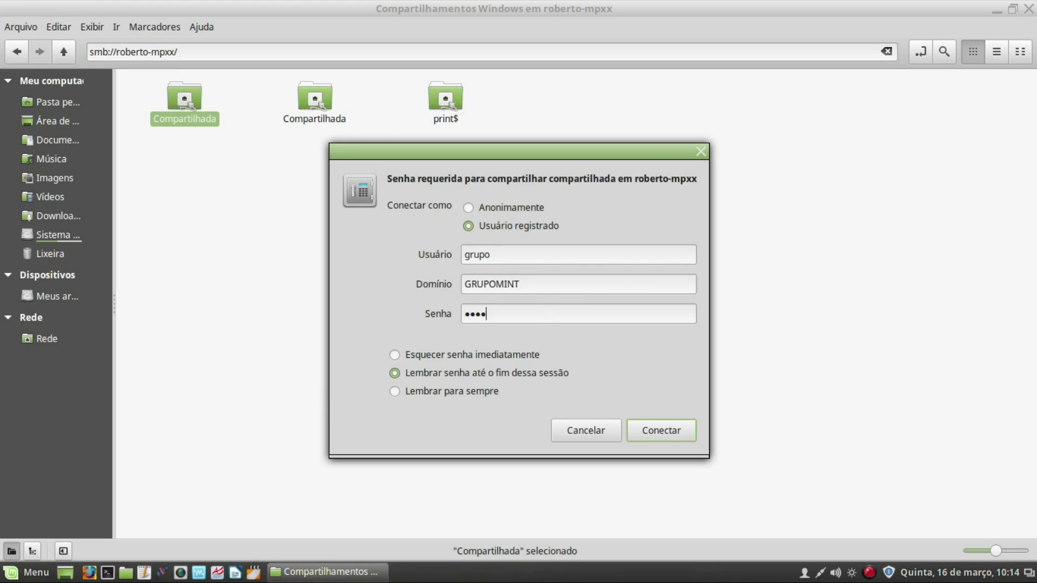
text(*)
click(651, 431)
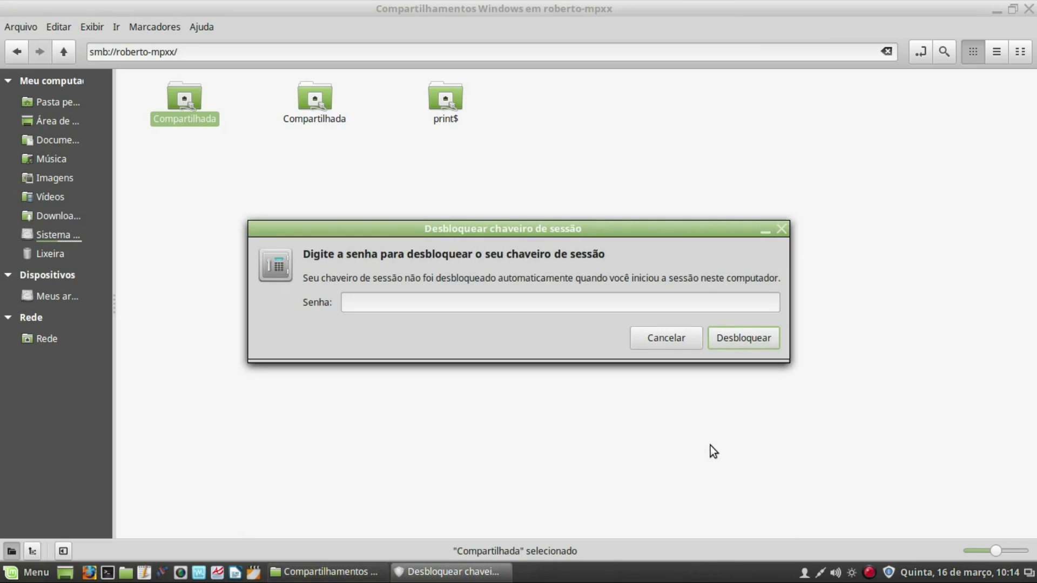
click(678, 347)
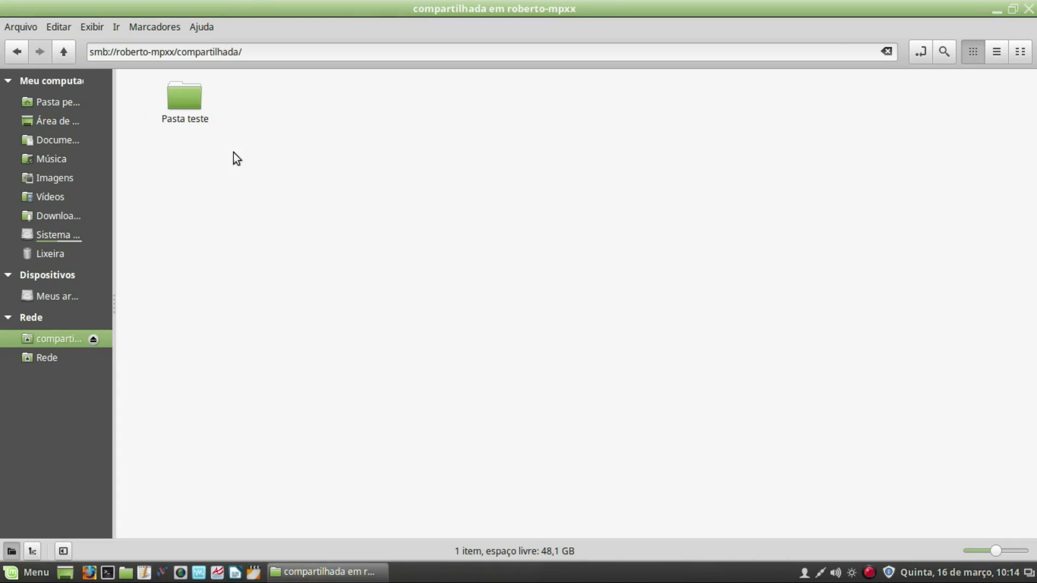
Step: View the contents of Pasta teste in the share, and go back through Rede to Rede Windows
double_click(178, 98)
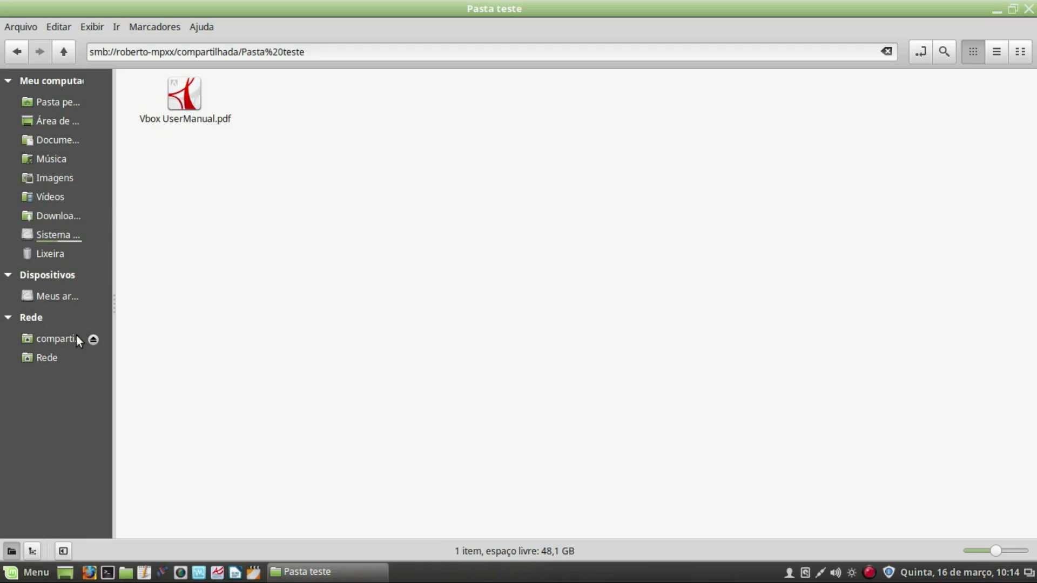
click(46, 358)
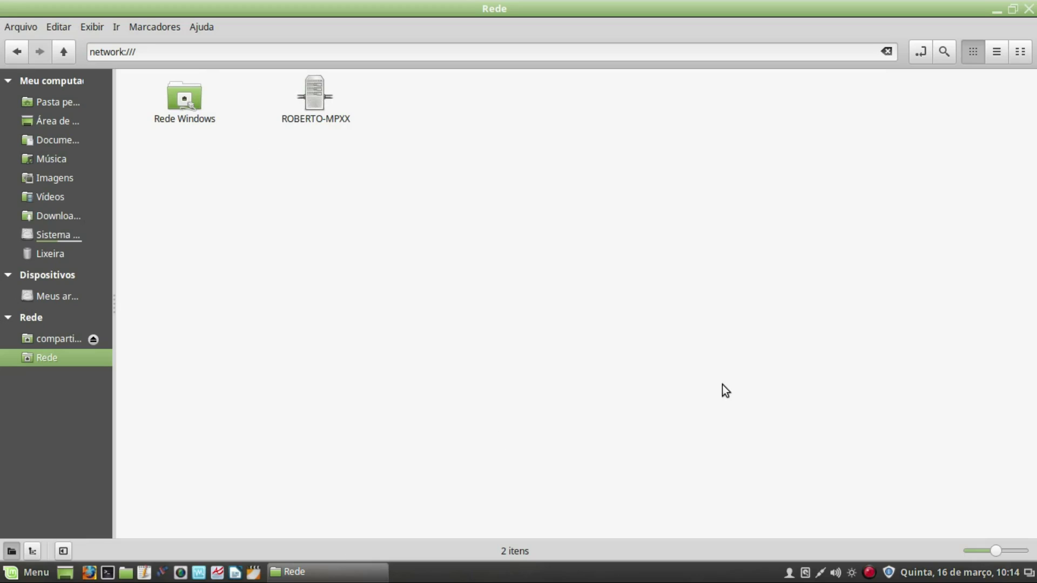
double_click(183, 96)
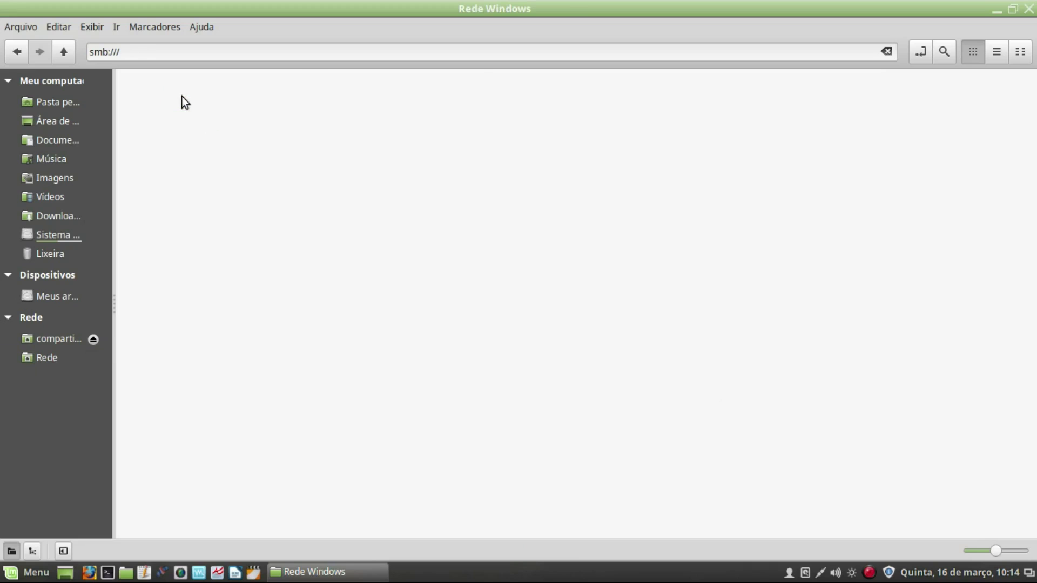